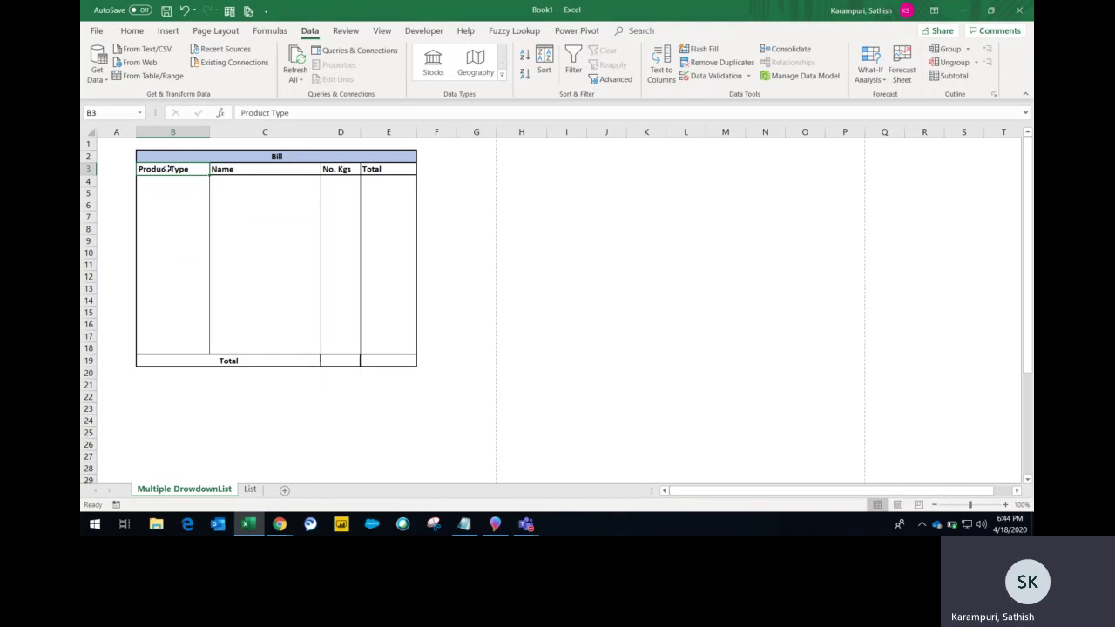
Step: Review the Vegetable and Non Vegetable names and prices on the List sheet
key(Right)
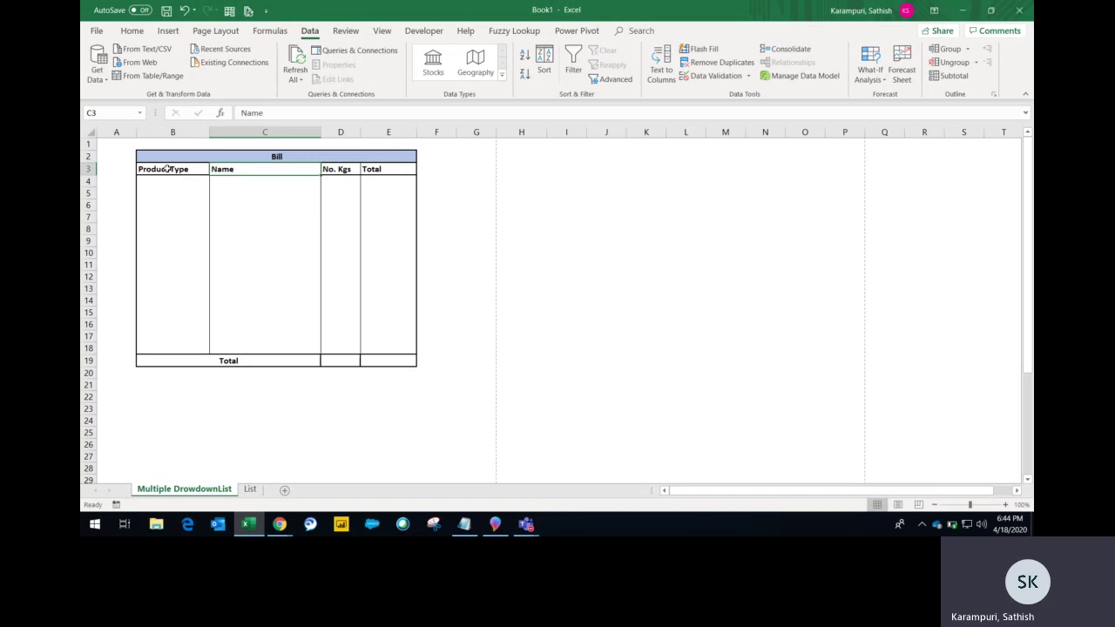
click(172, 181)
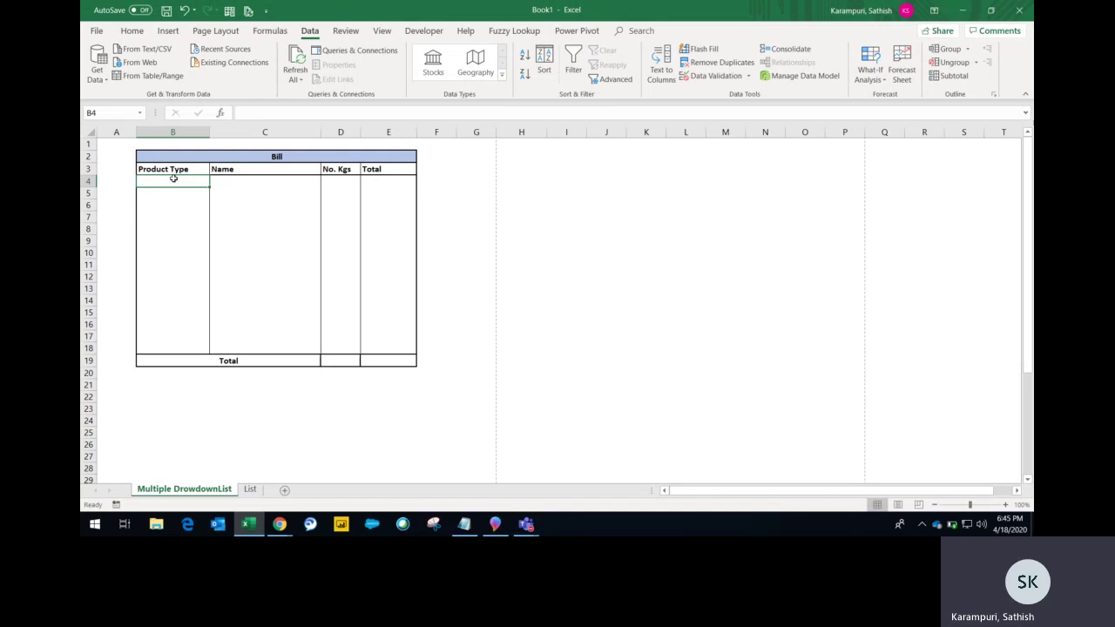
click(274, 182)
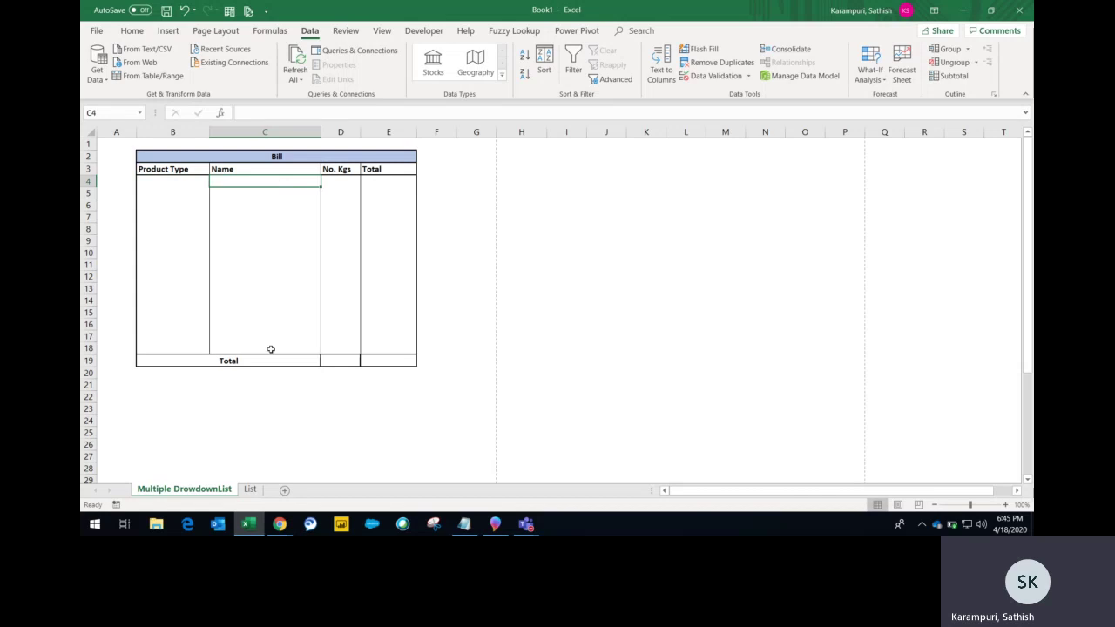
click(250, 489)
click(119, 144)
mouse_move(120, 156)
mouse_down()
mouse_move(136, 269)
mouse_move(225, 406)
mouse_up()
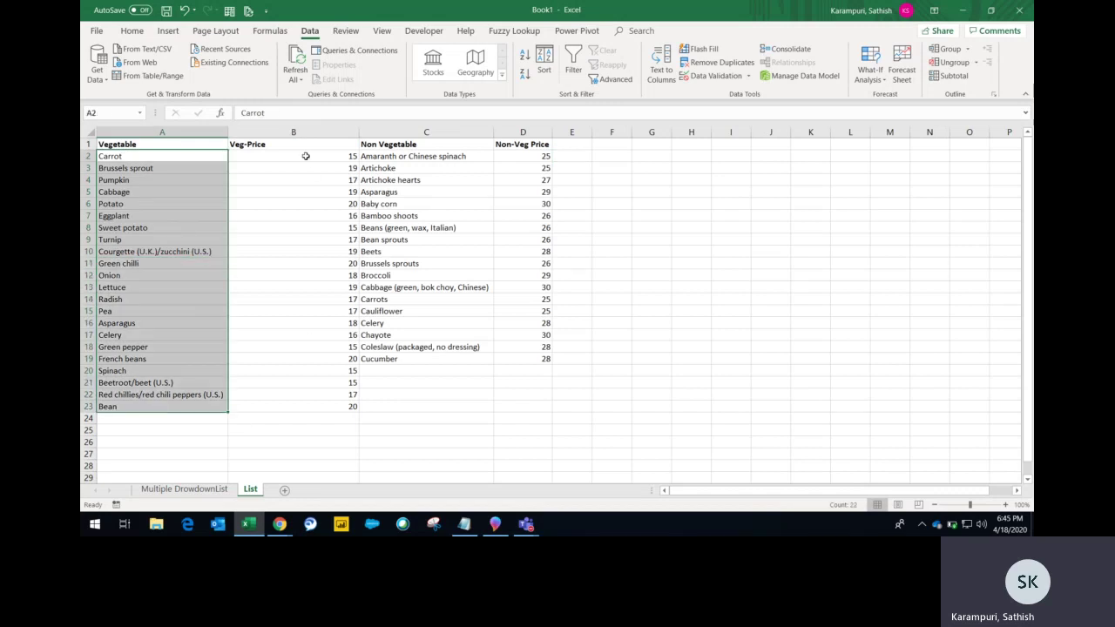
mouse_move(306, 156)
mouse_down()
mouse_move(311, 276)
mouse_move(348, 406)
mouse_up()
click(409, 145)
drag(411, 156, 415, 361)
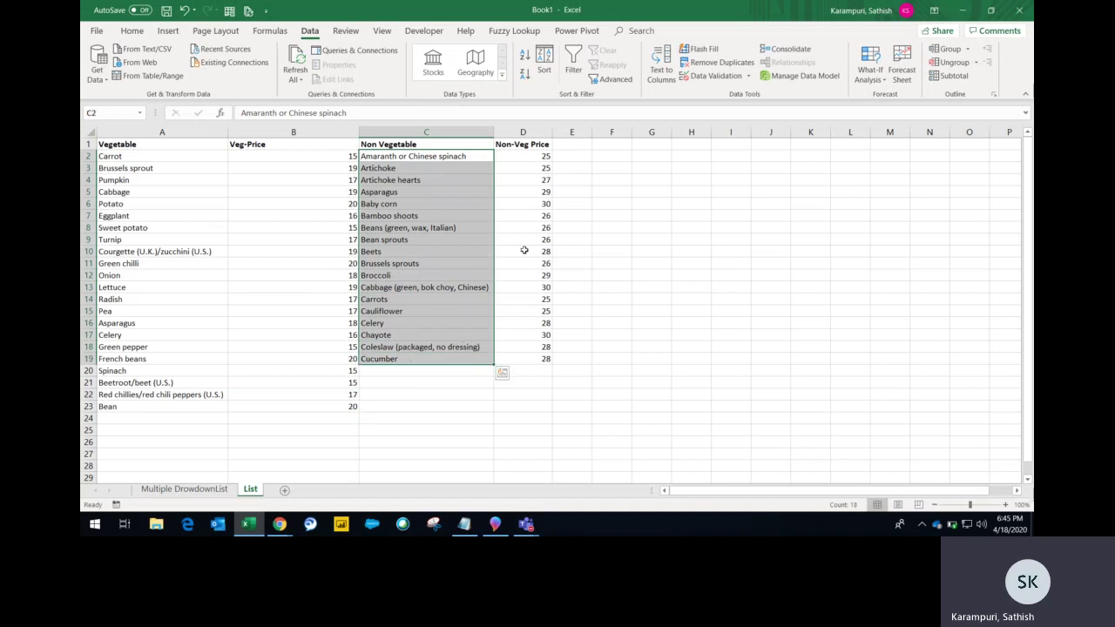
drag(524, 156, 529, 373)
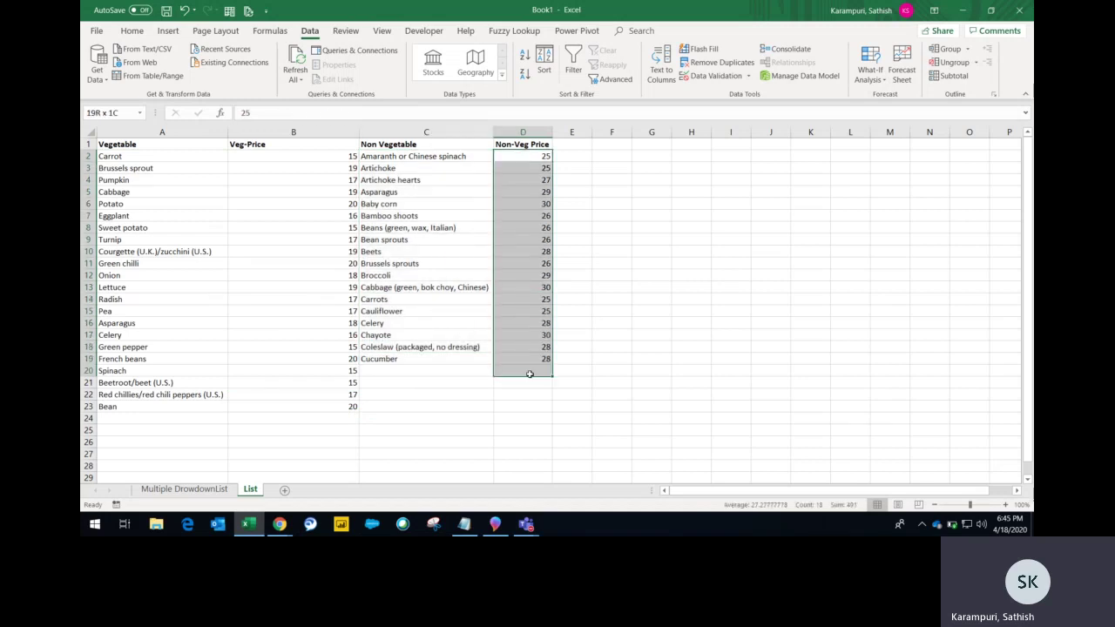
drag(389, 156, 409, 360)
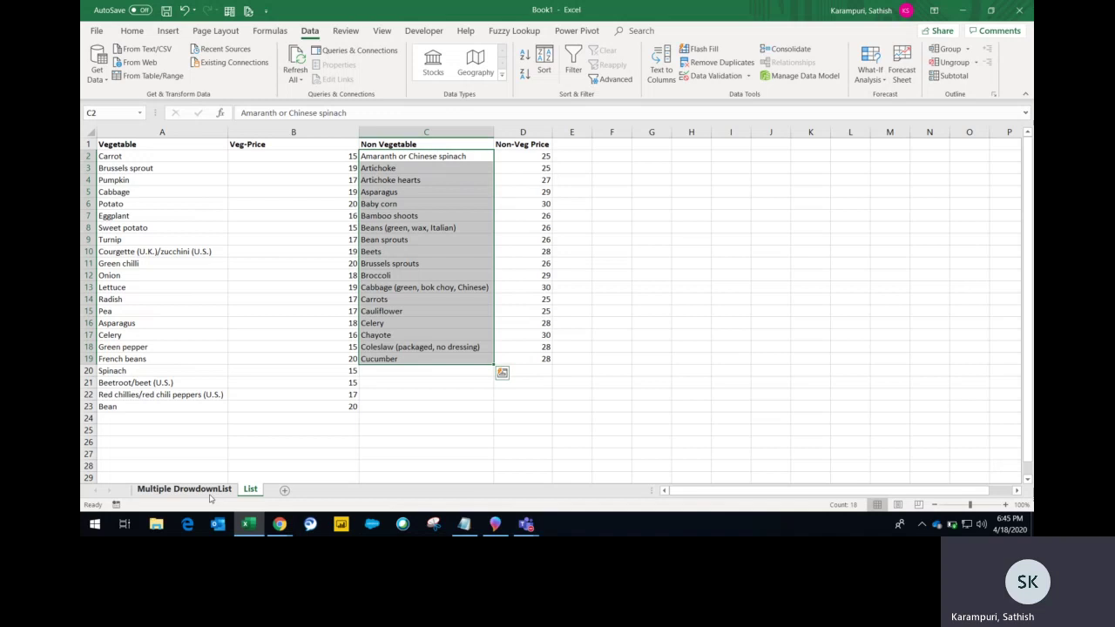
Step: Back on the Bill sheet, look over row 4 and select Product Type cell B4
click(209, 495)
click(166, 180)
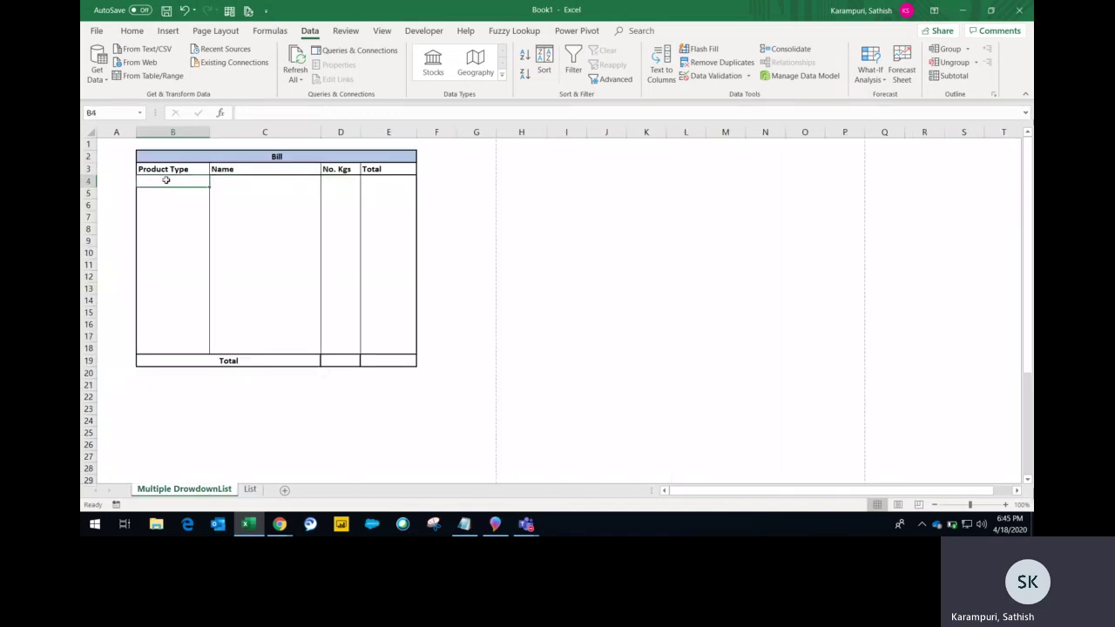
click(221, 187)
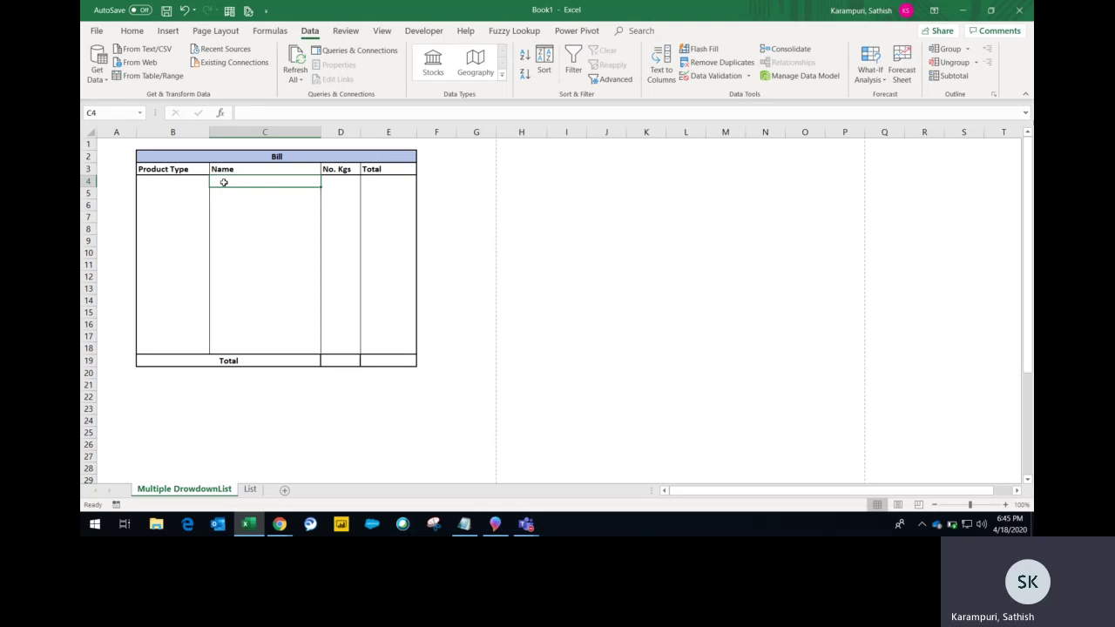
click(337, 182)
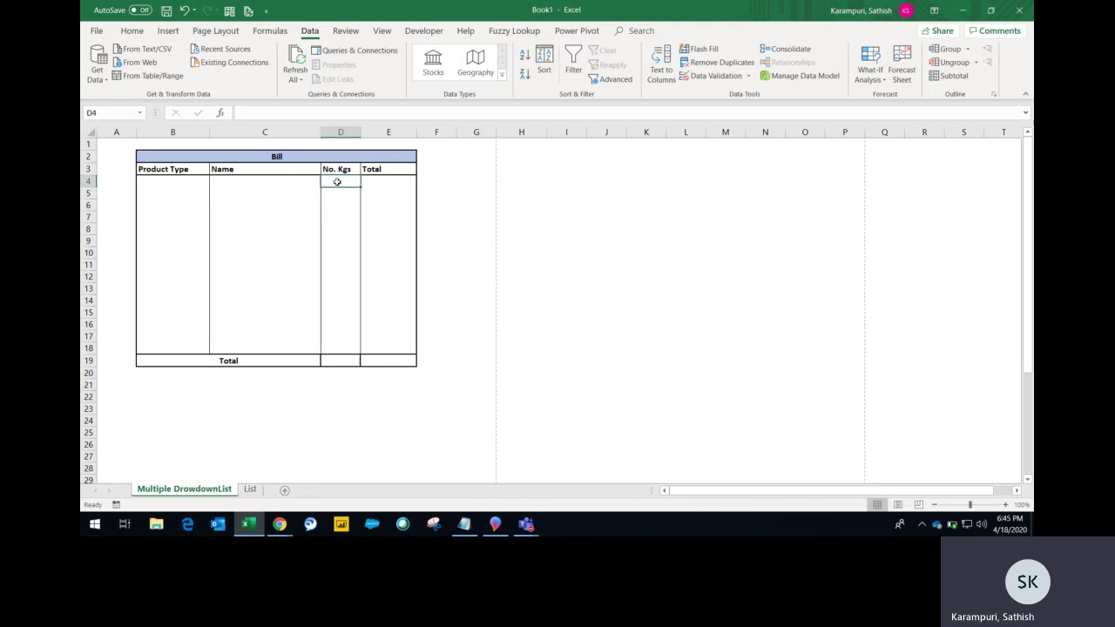
click(370, 185)
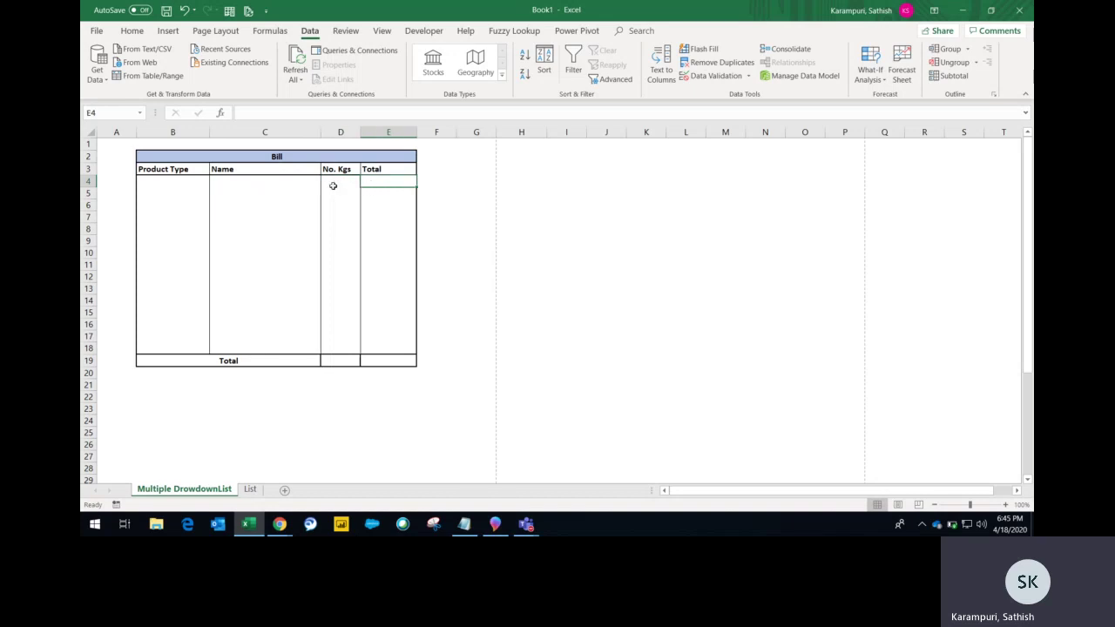
click(247, 186)
click(171, 183)
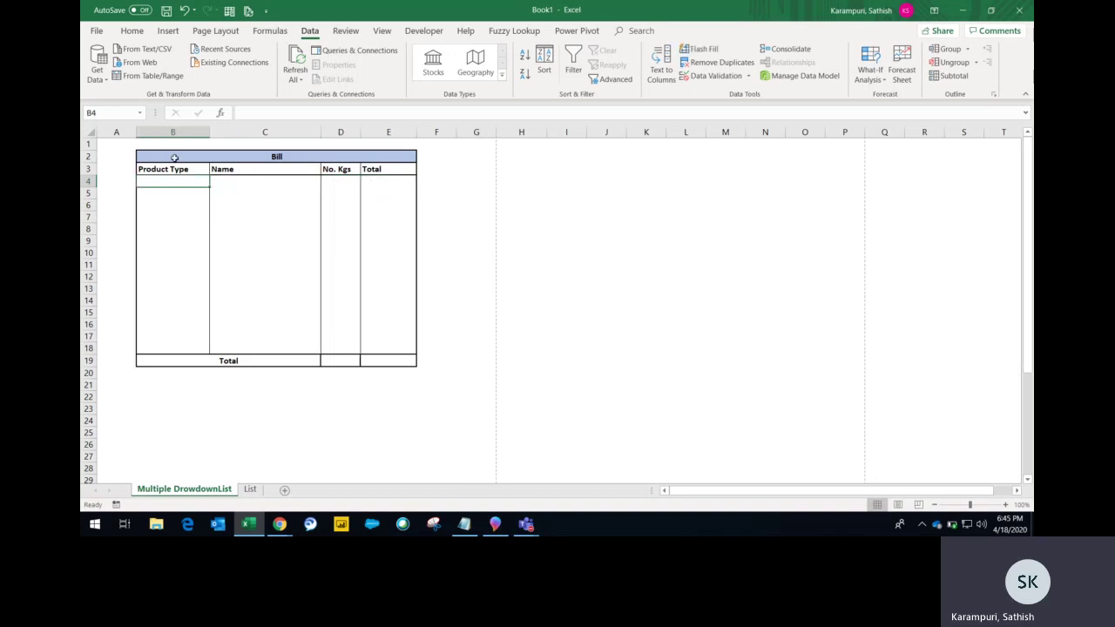
drag(174, 158, 401, 361)
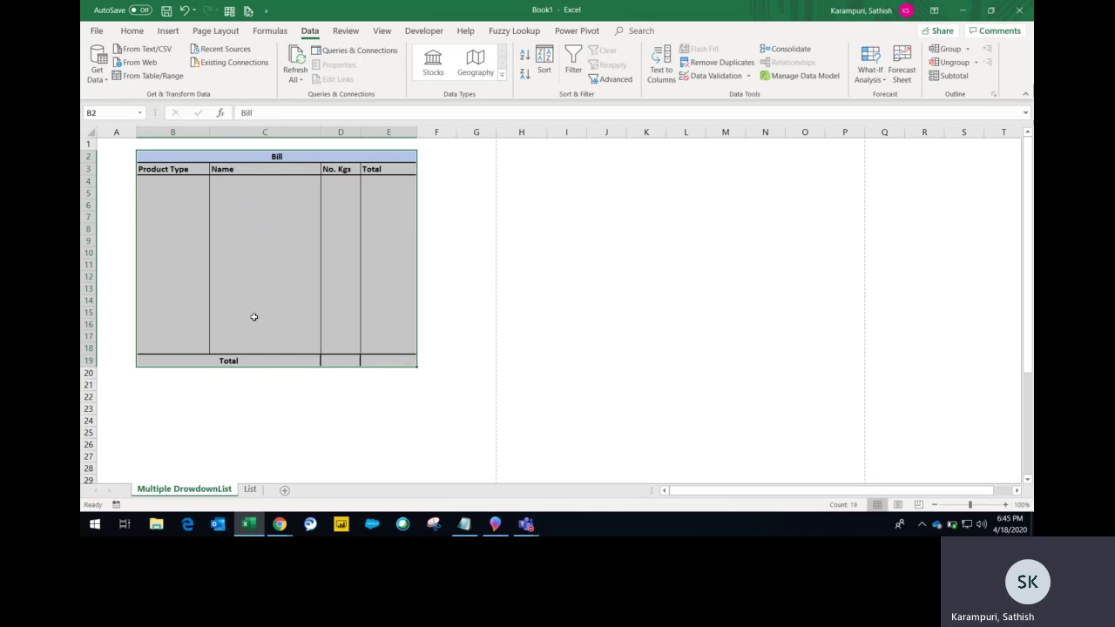
click(161, 191)
click(160, 182)
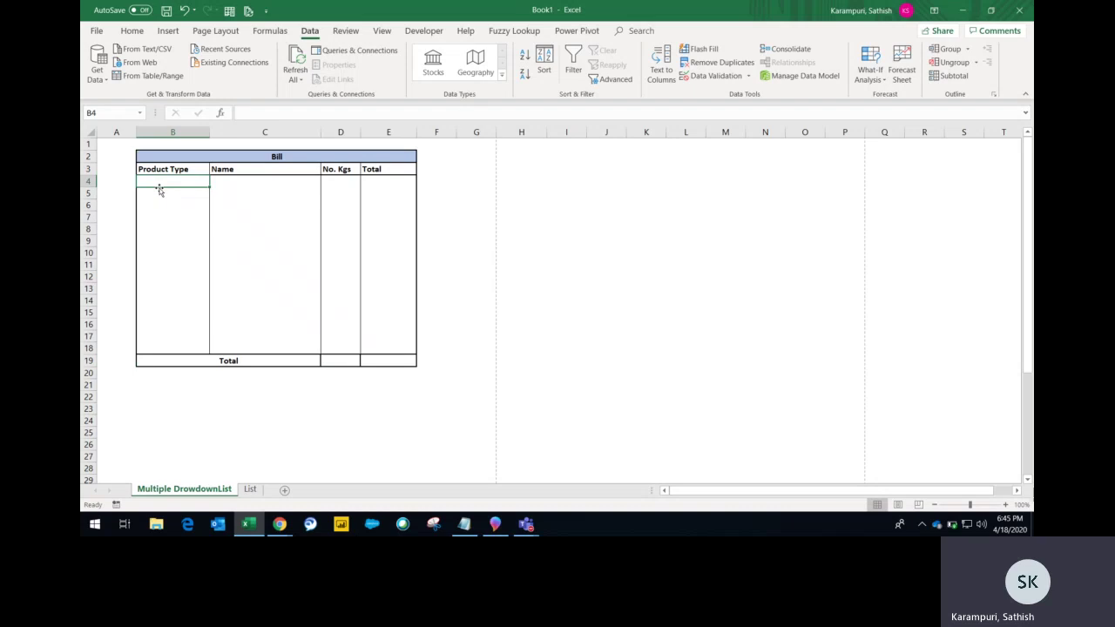
Step: Open Data Validation for B4 and set Allow to List
key(alt+a)
key(v)
key(v)
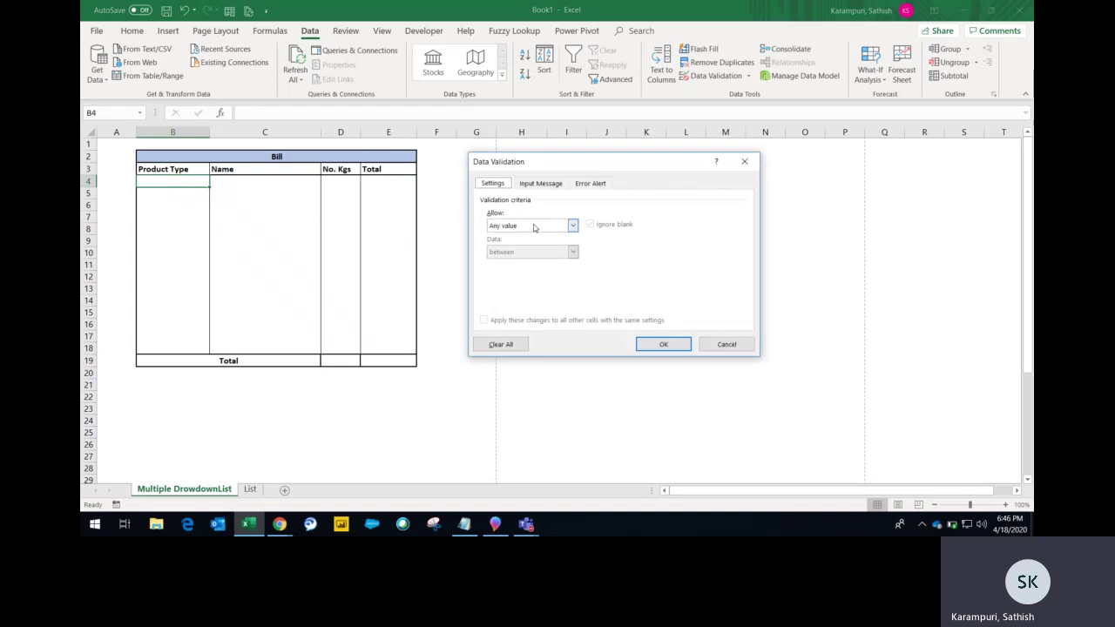
key(Escape)
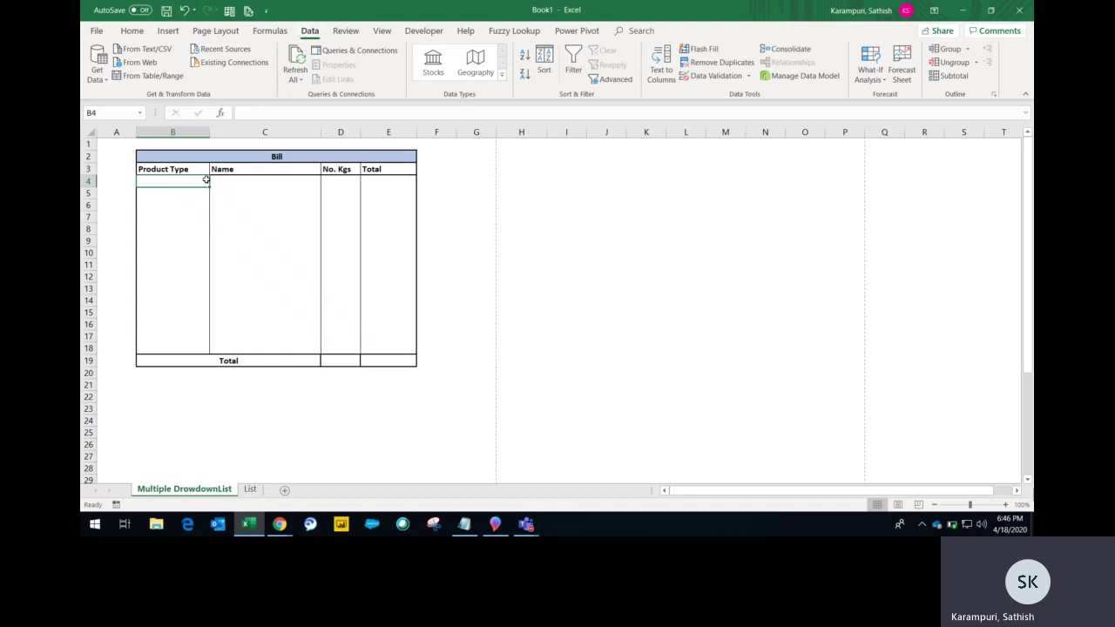
key(alt+a)
key(v)
key(v)
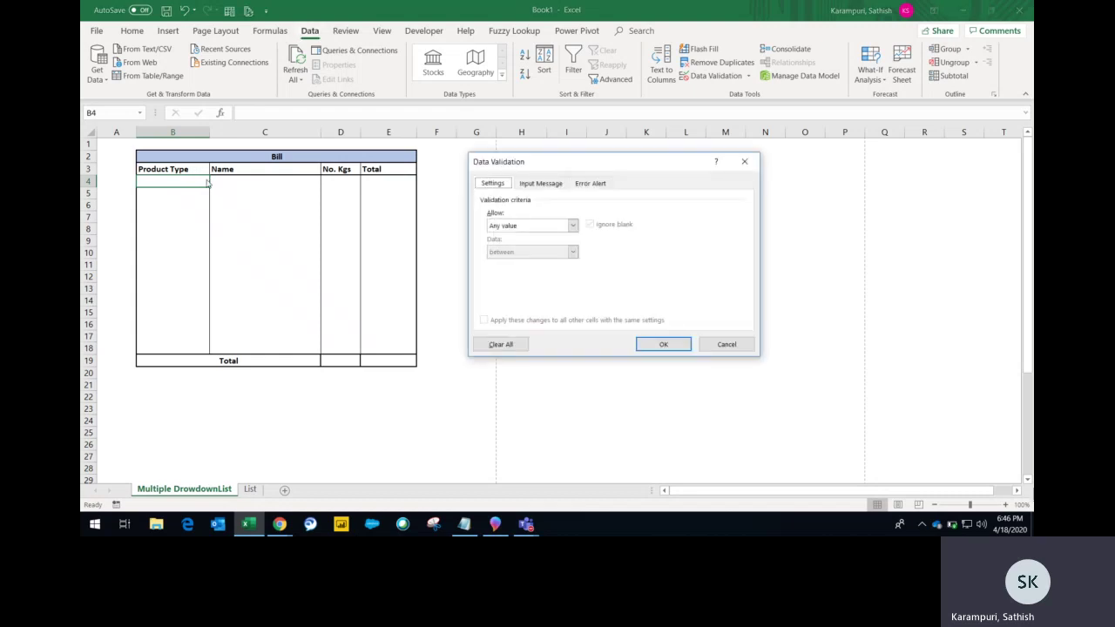
key(Escape)
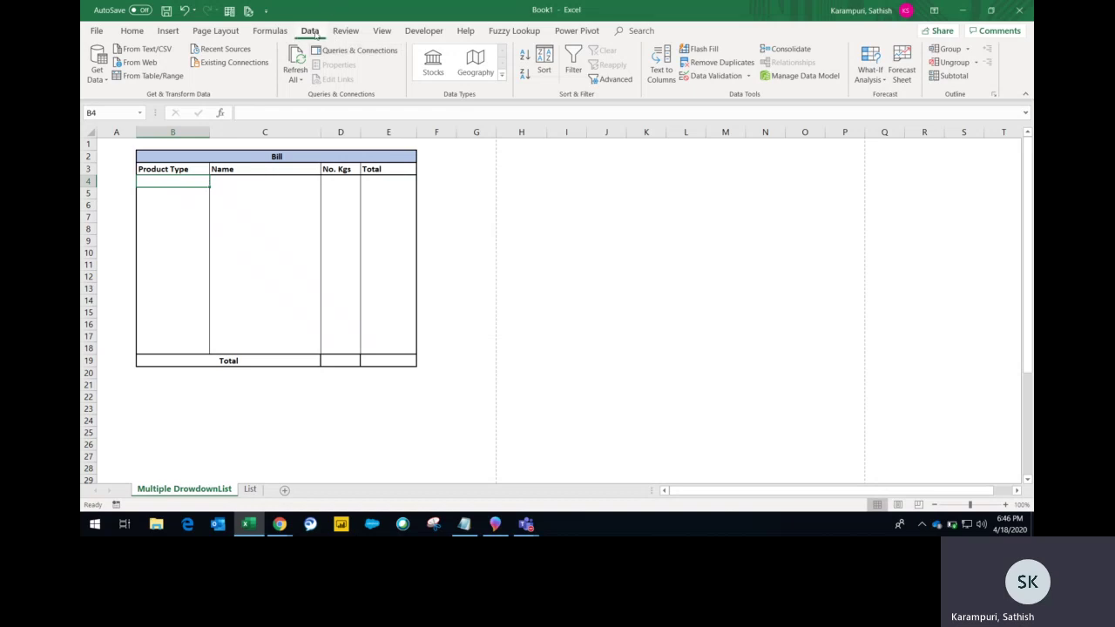
click(131, 31)
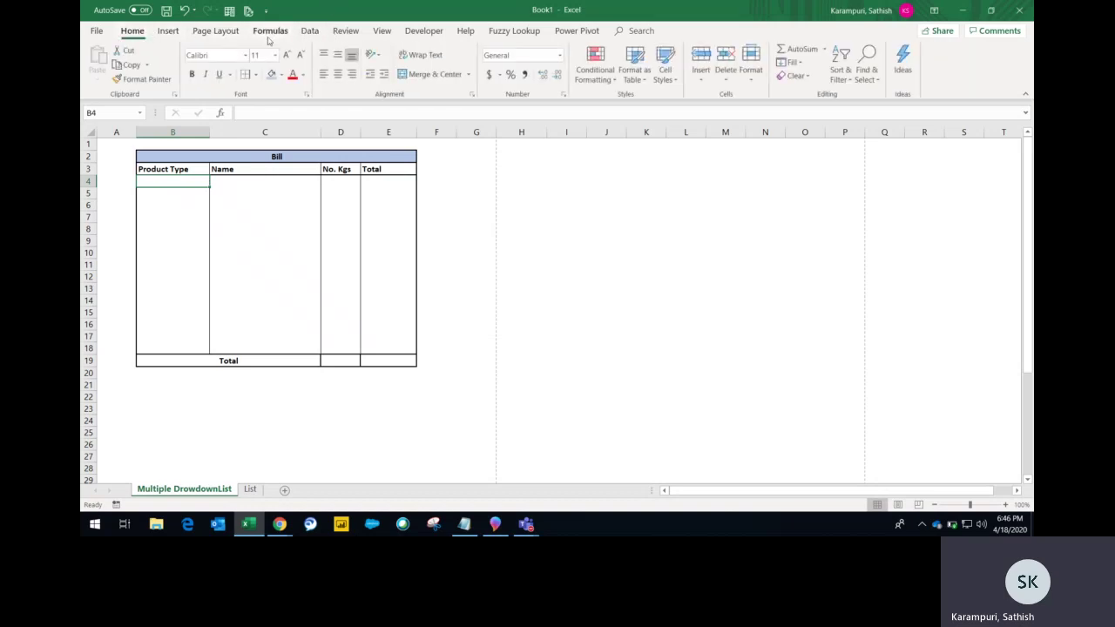
click(309, 31)
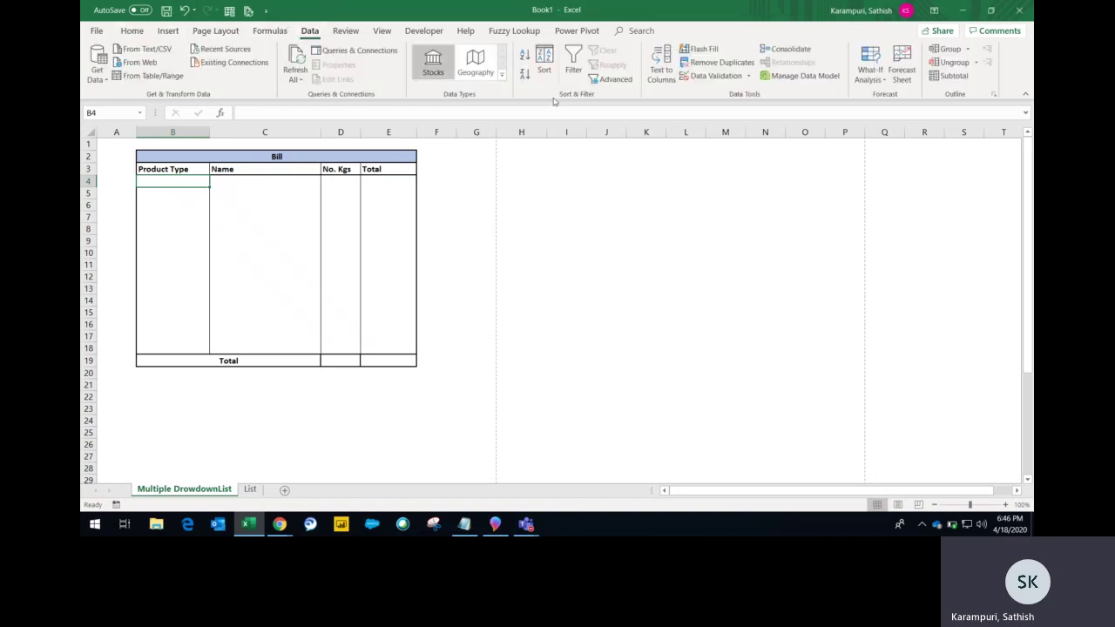
click(715, 77)
click(529, 228)
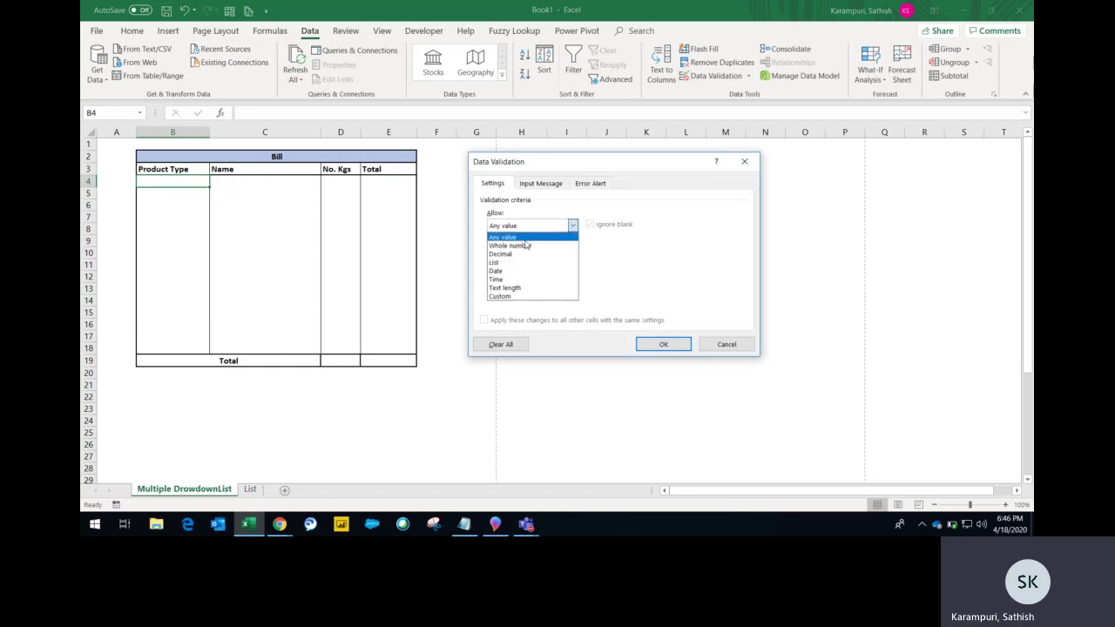
click(520, 263)
click(531, 277)
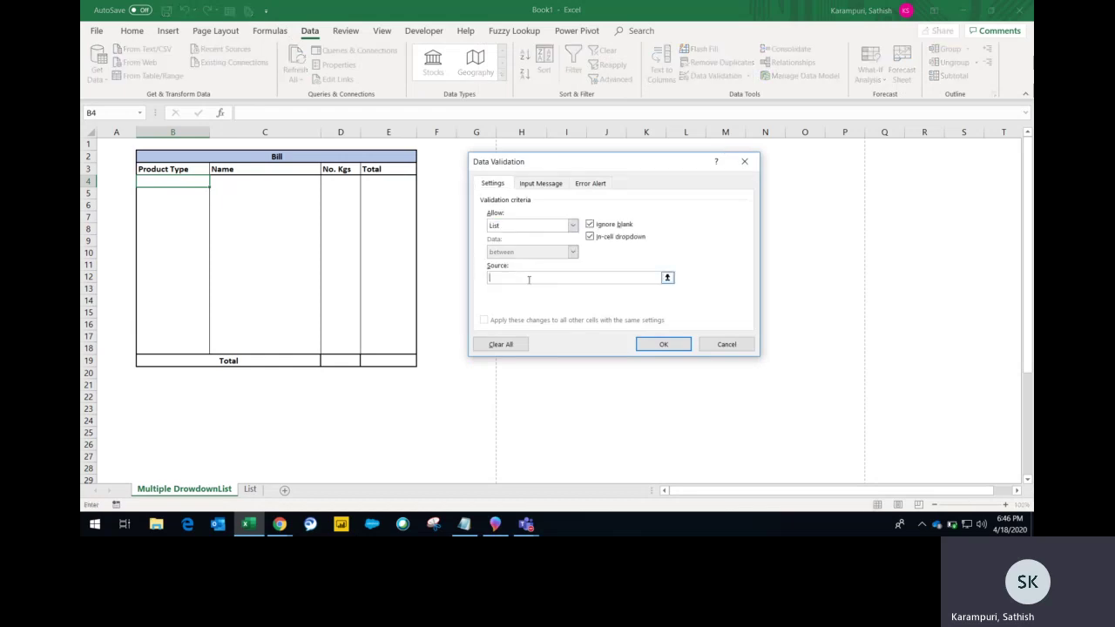
Step: Set the list source to Vegetable,Non Vegetable without a leading equals sign and apply it
click(250, 490)
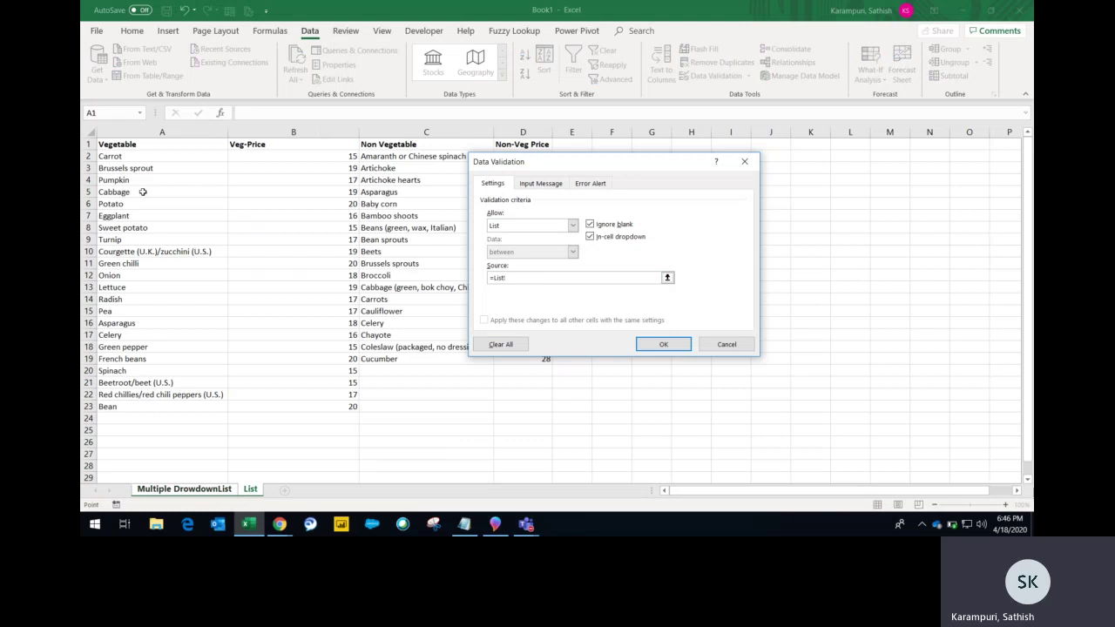
double_click(497, 278)
key(BackSpace)
text(Veget)
text(able,)
text(Non Vegetab)
text(le)
click(665, 346)
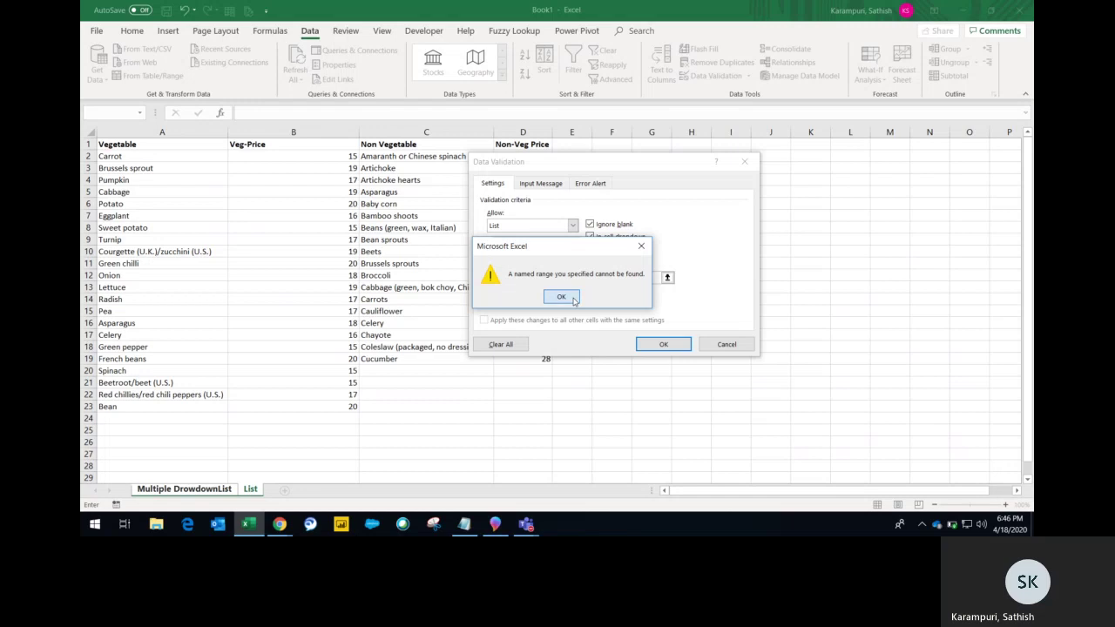
click(556, 296)
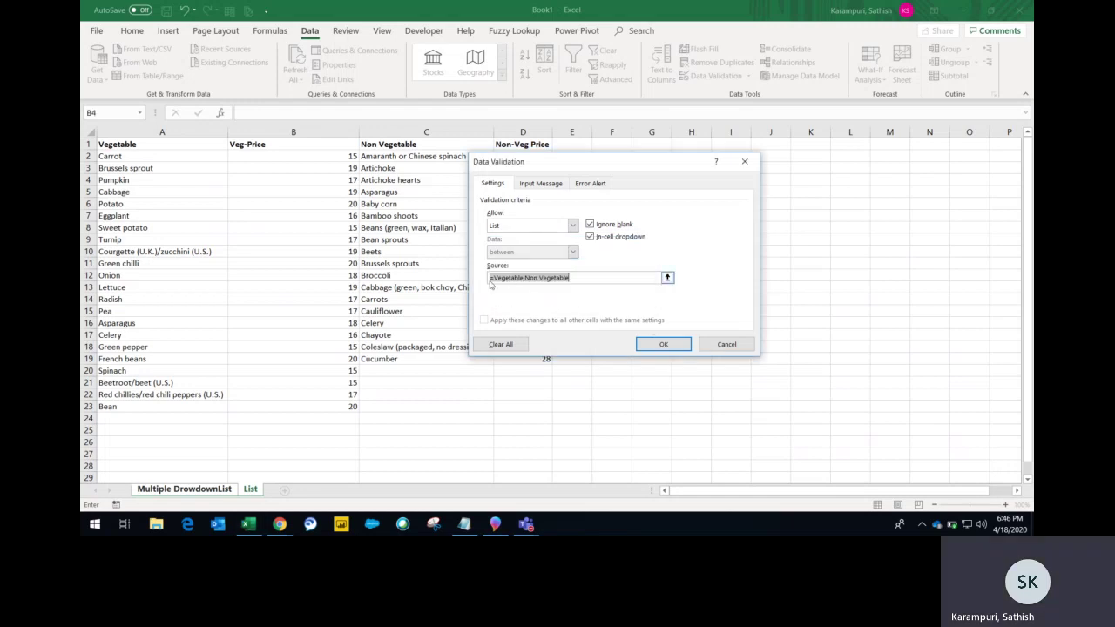
click(494, 278)
key(BackSpace)
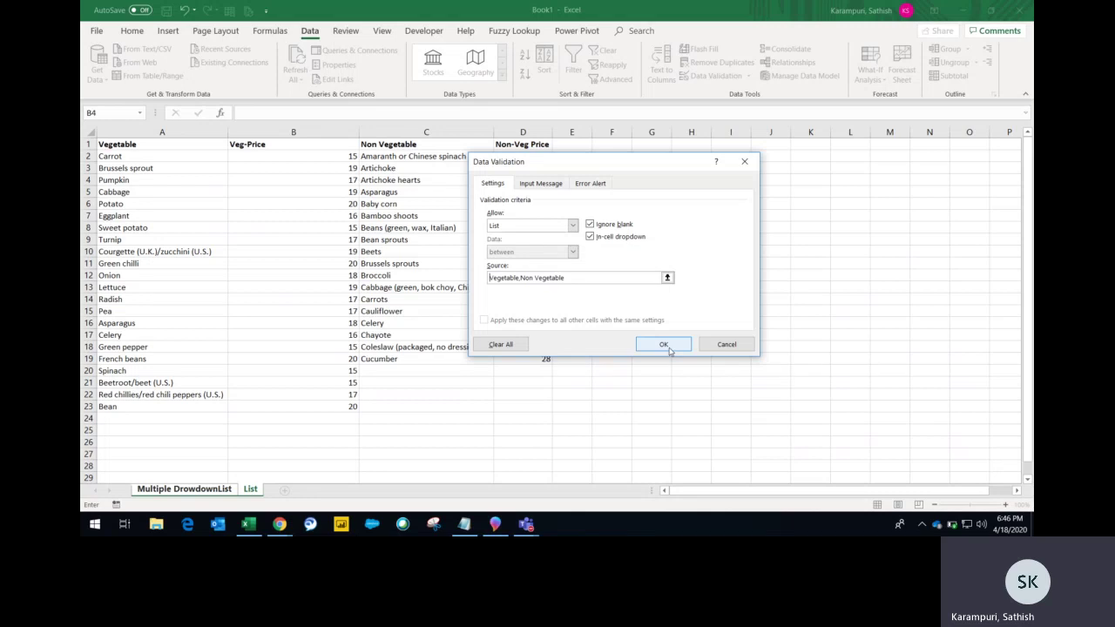
click(664, 345)
click(215, 184)
click(209, 193)
click(214, 182)
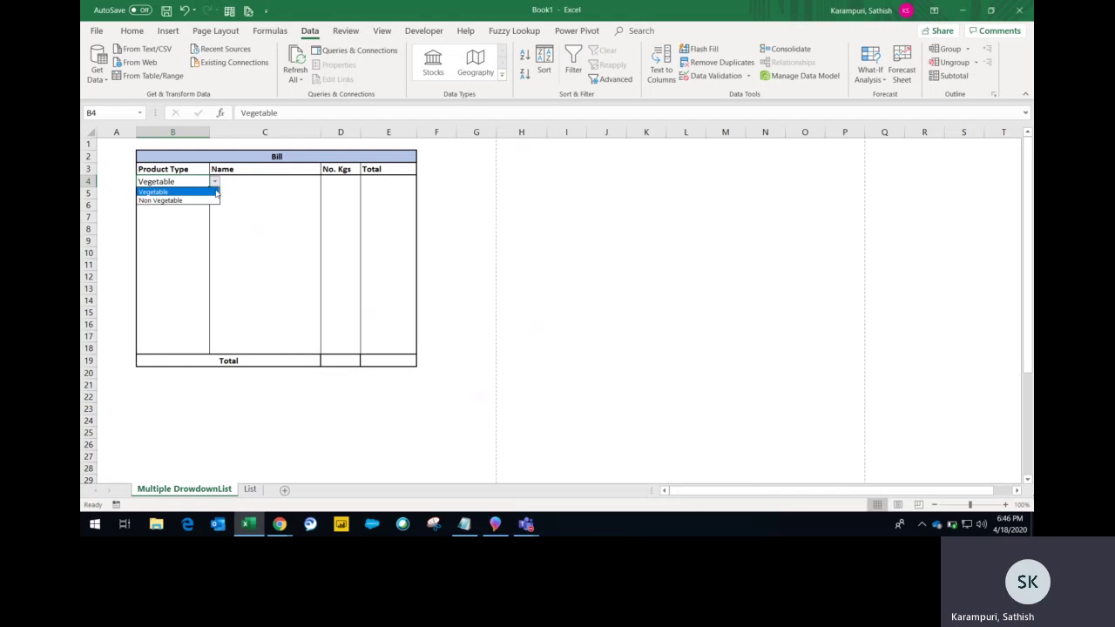
click(212, 200)
click(215, 182)
click(209, 191)
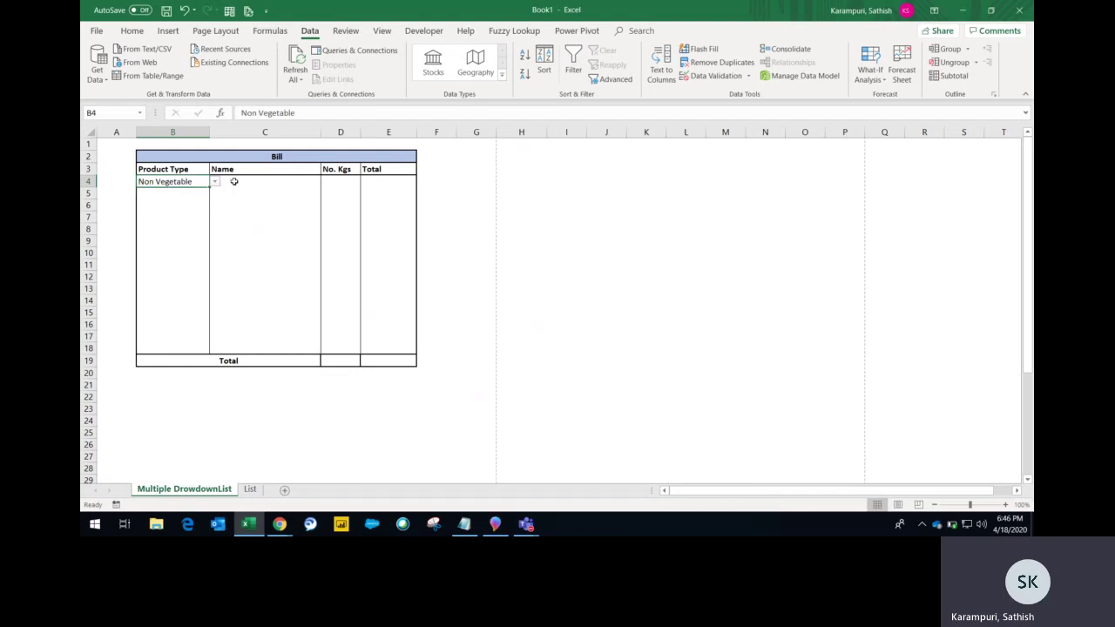
click(246, 179)
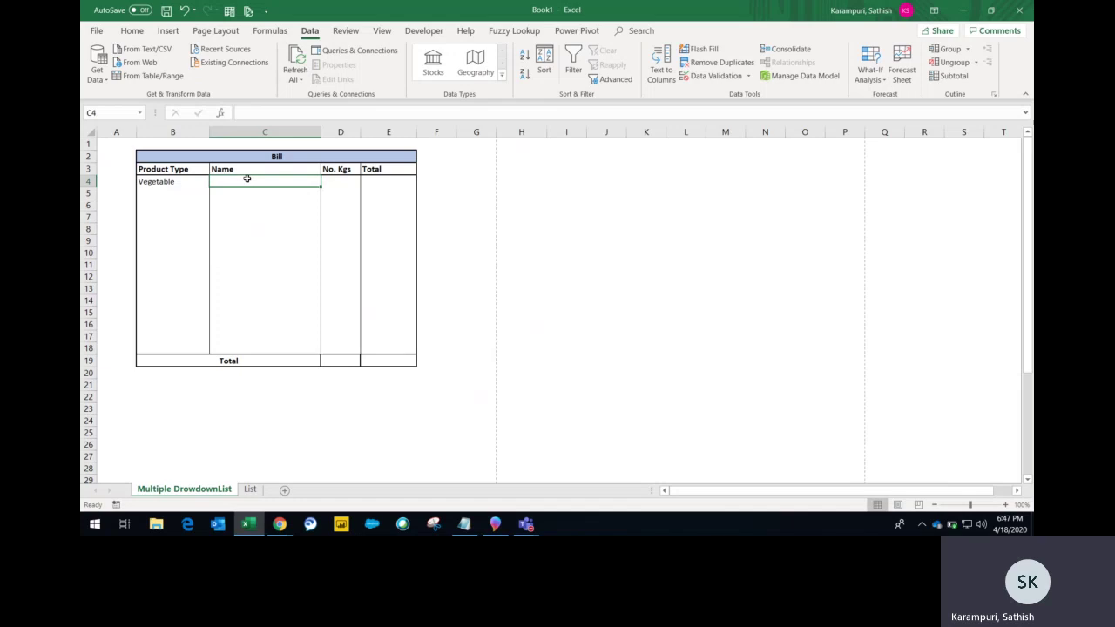
text(=of)
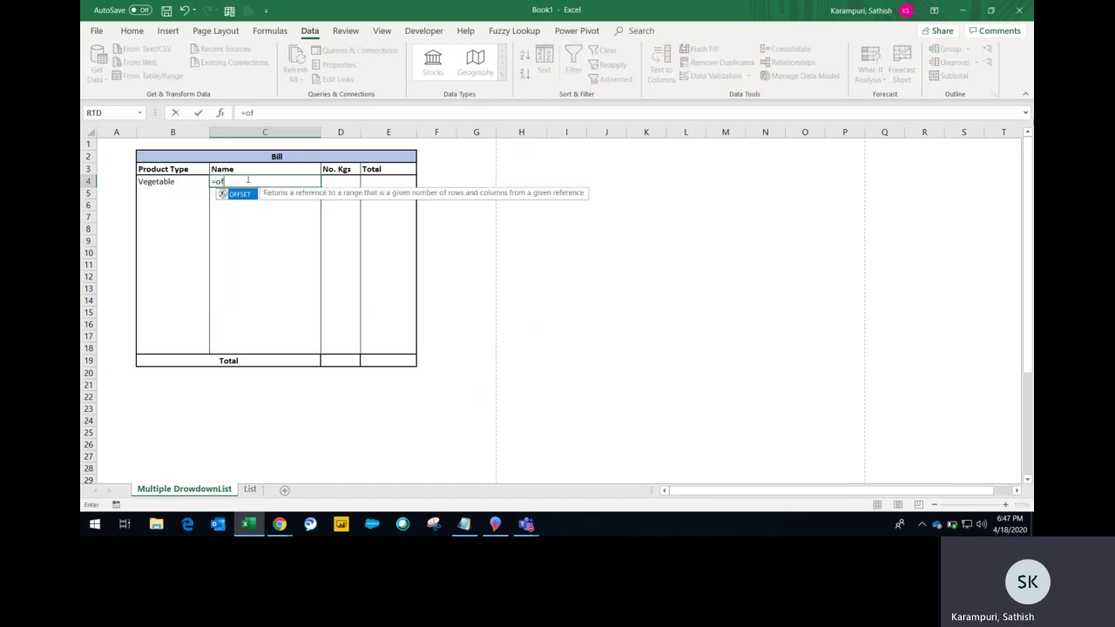
Step: Begin C4's formula as =OFFSET(List!$A$1,1, with an absolute List A1 anchor
key(Tab)
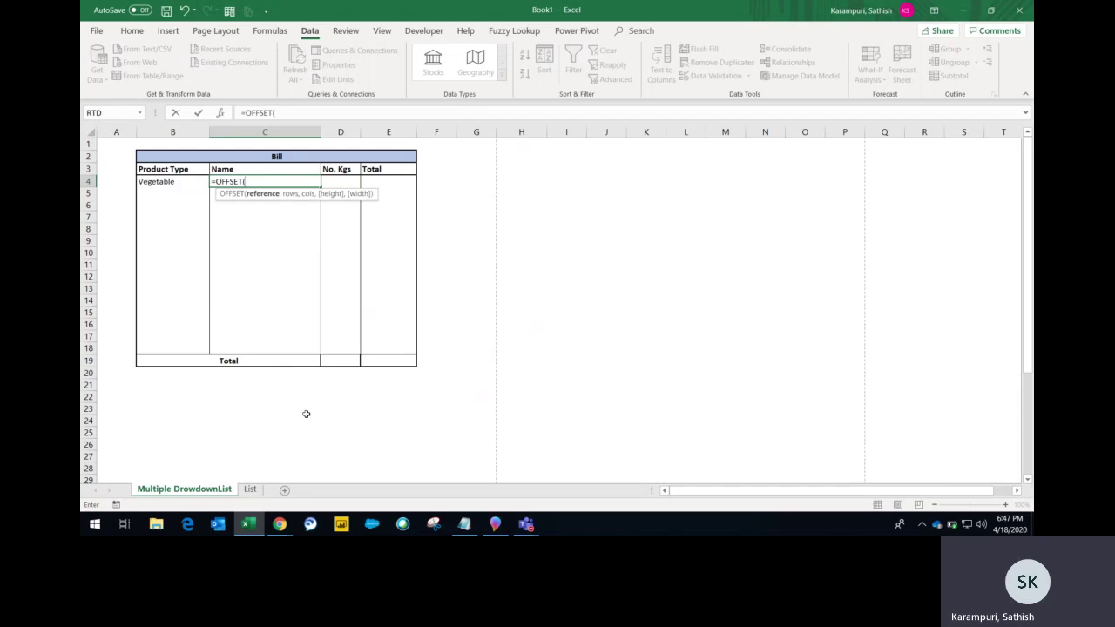
click(250, 489)
click(128, 146)
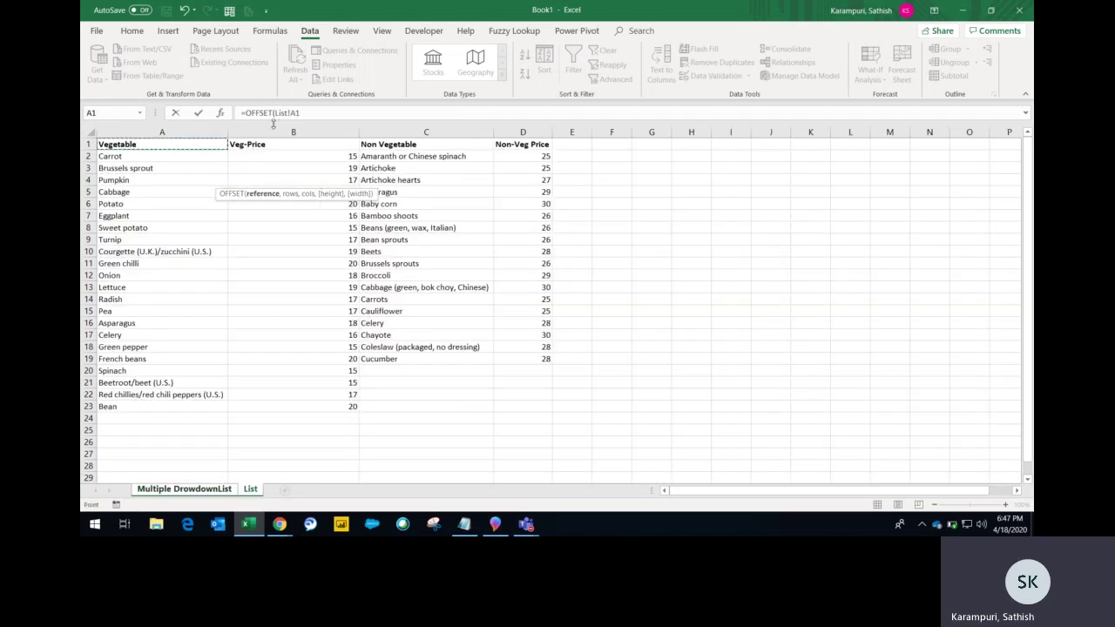
double_click(279, 114)
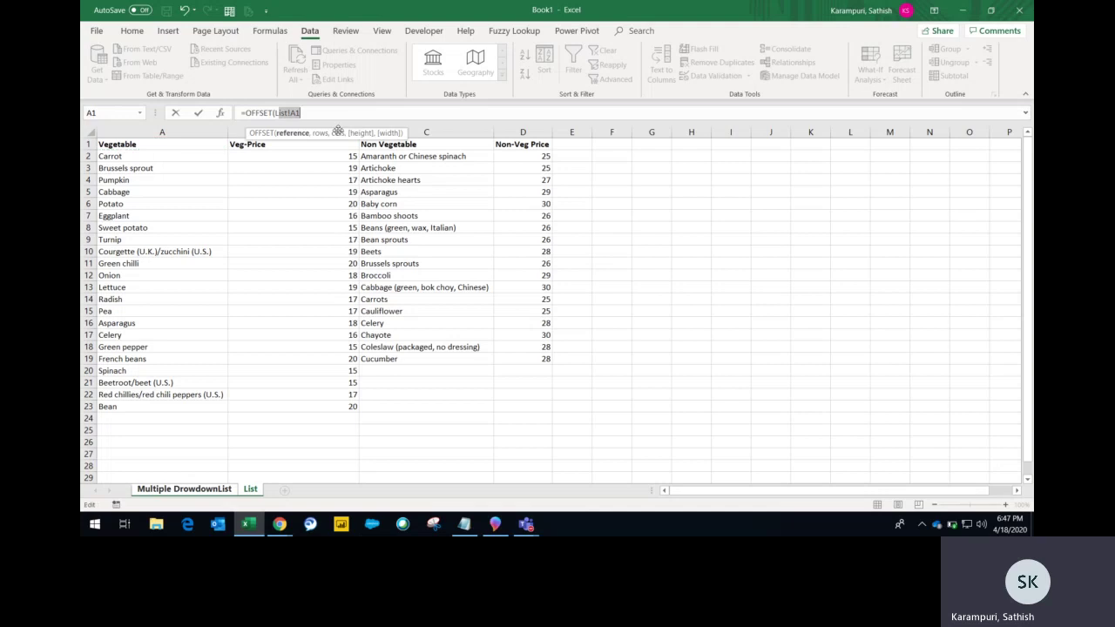
key(F4)
text(,)
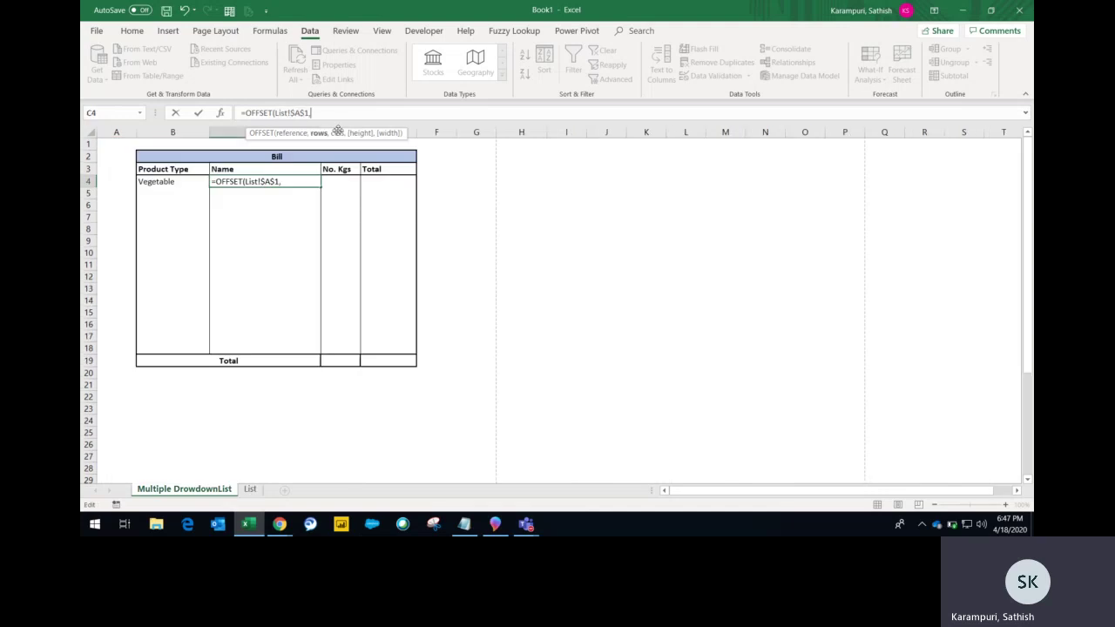
text(1,)
Step: Replace the stray range reference in C4's formula with a MATCH function
click(250, 488)
mouse_move(117, 150)
mouse_down()
mouse_move(407, 168)
mouse_move(572, 144)
mouse_up()
drag(319, 113, 503, 122)
key(BackSpace)
text(m)
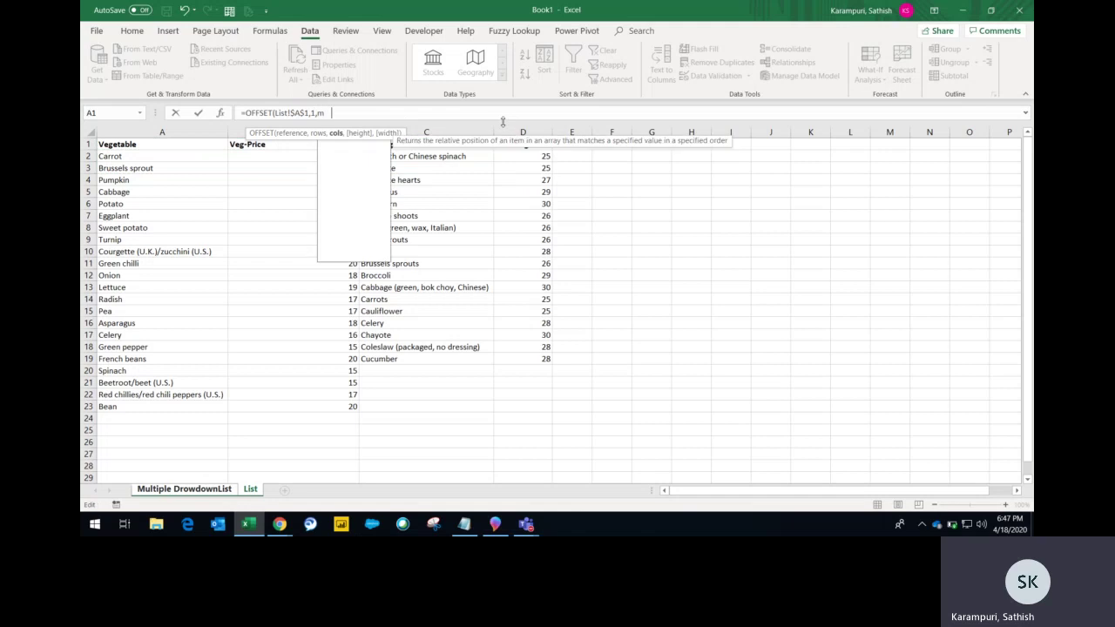
text(at)
key(Tab)
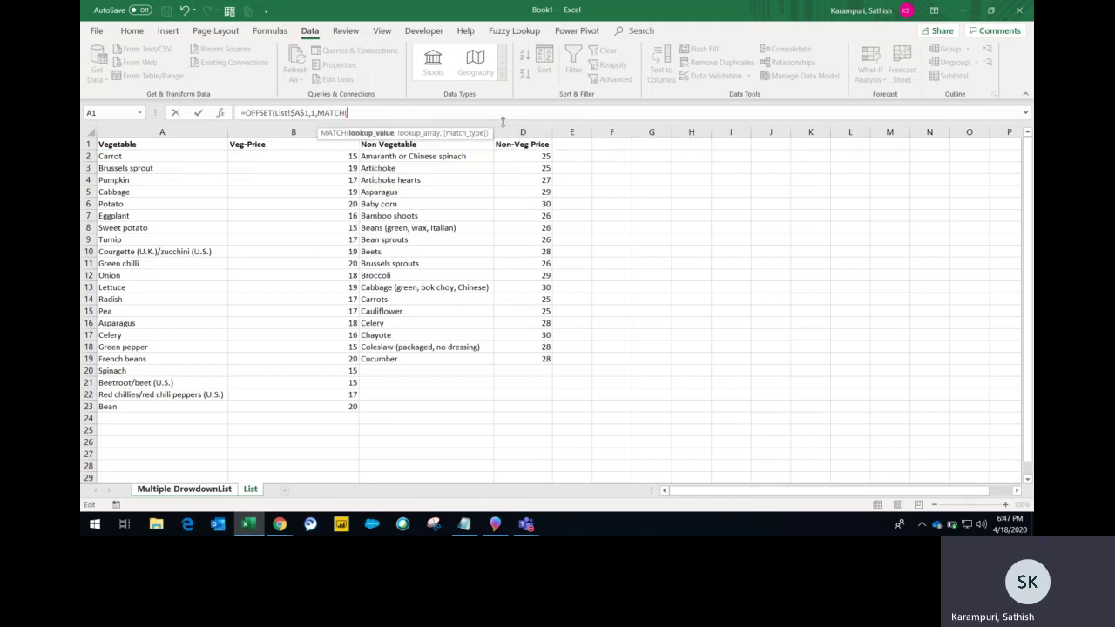
Step: Use the column-locked $B4 product type as MATCH's lookup value
click(176, 491)
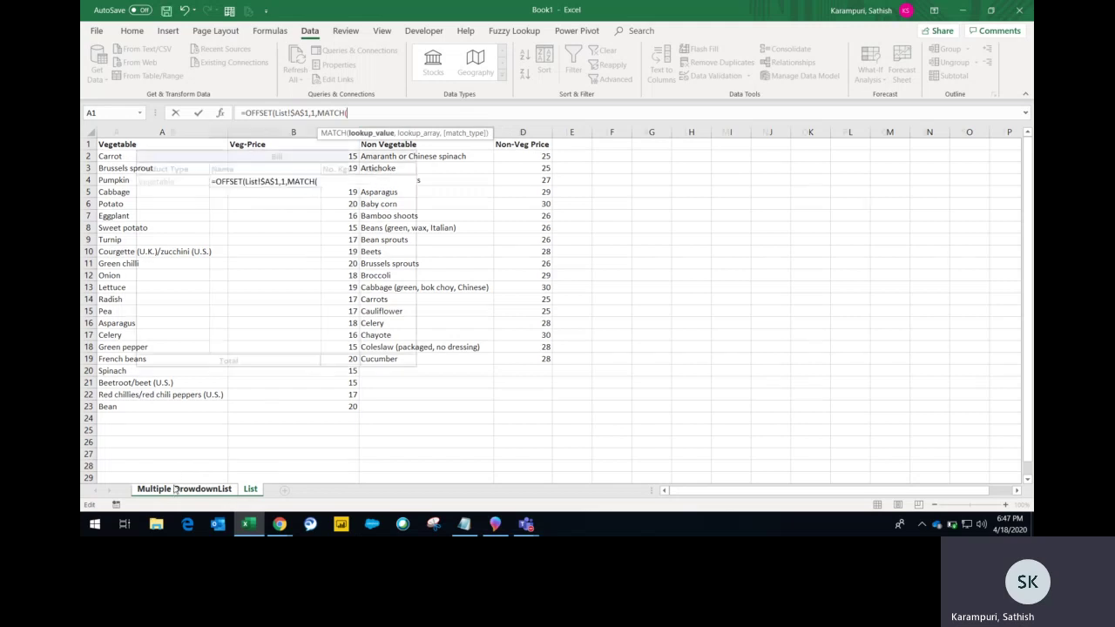
click(159, 181)
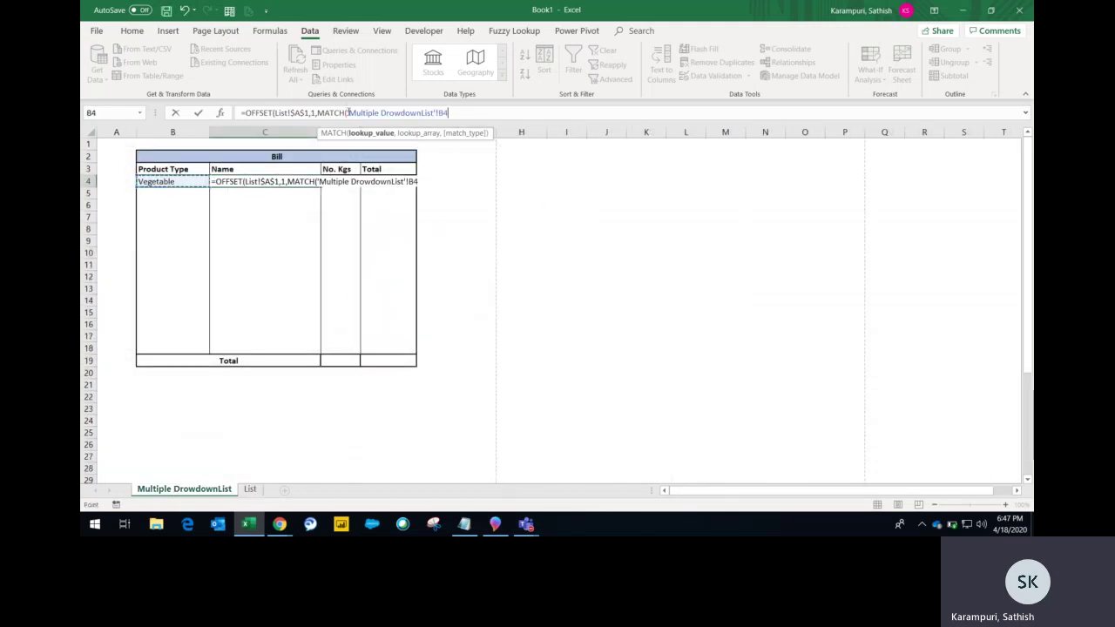
click(450, 113)
double_click(450, 112)
key(F4)
key(F4)
key(F4)
click(464, 115)
text(,)
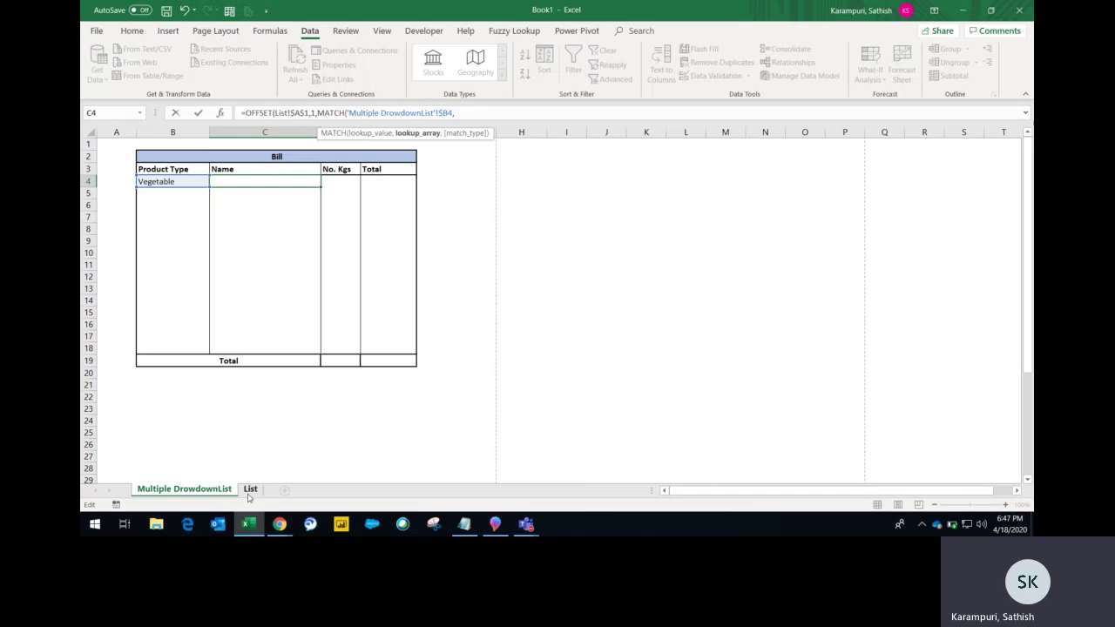
Step: Match against List!$A$1:$D$1 and close the formula with ,0)-1,1,1), then copy it
click(249, 489)
click(144, 145)
key(shift+Right)
key(shift+Right)
key(shift+Right)
key(F4)
text(,)
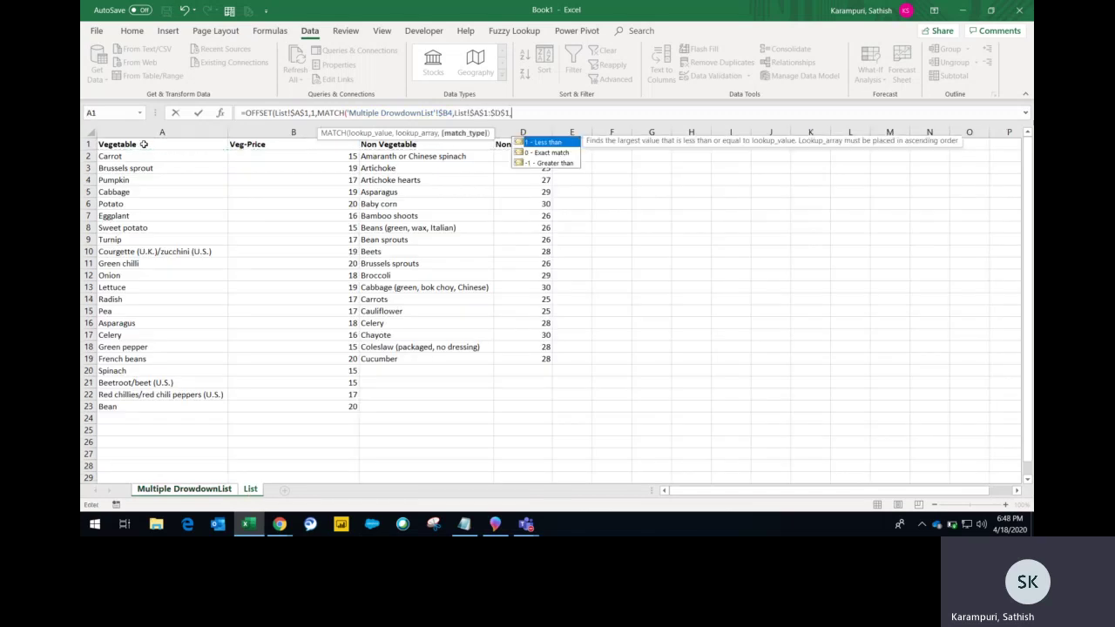
text(0)
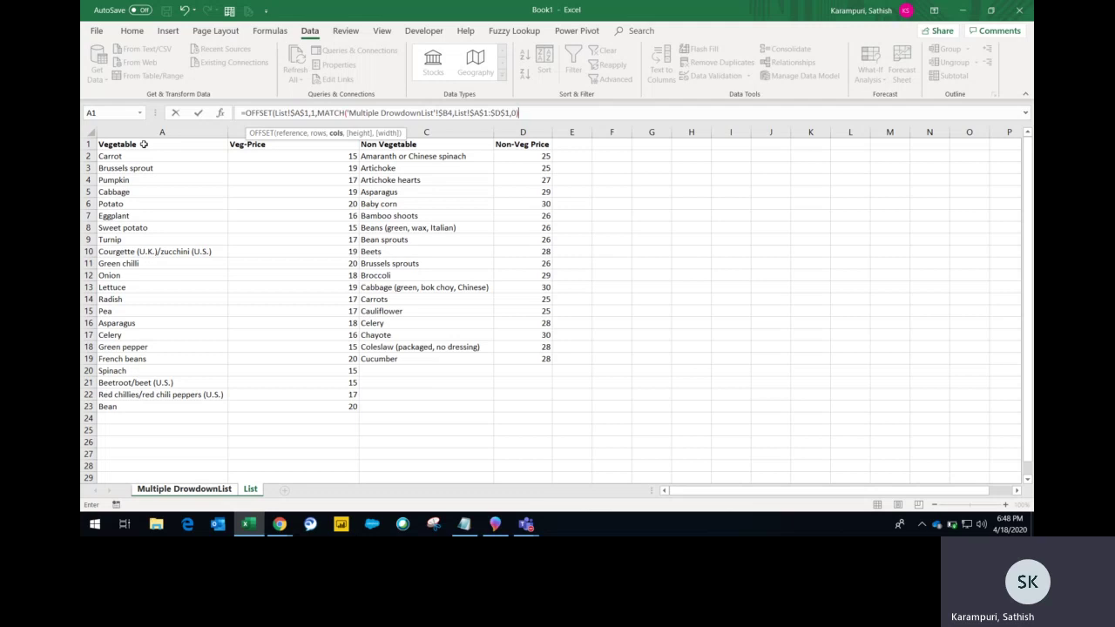
text(-1)
text(,)
text(1)
text(,)
text(2)
key(BackSpace)
text(1))
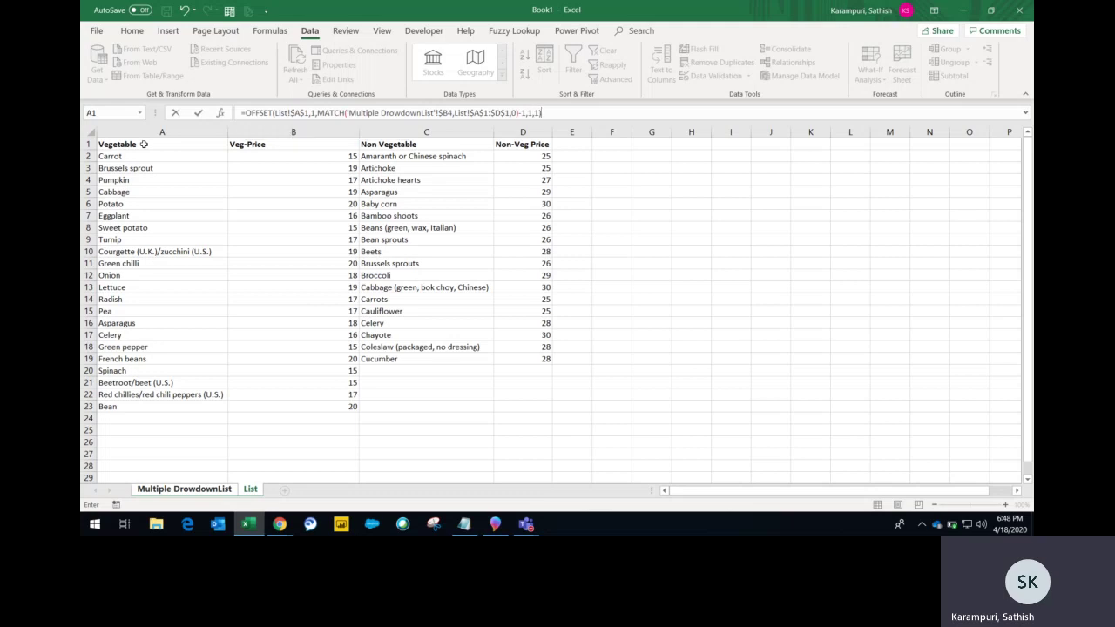
key(Return)
key(Up)
key(Right)
key(F2)
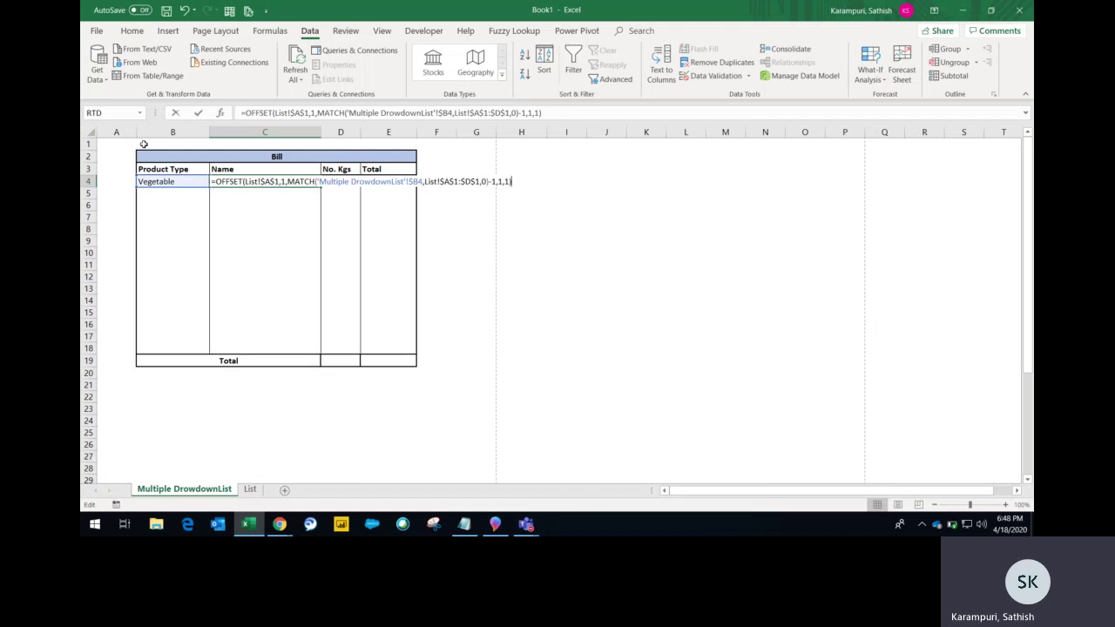
Step: Give C4 a List validation using the pasted OFFSET/MATCH formula as its source
key(Escape)
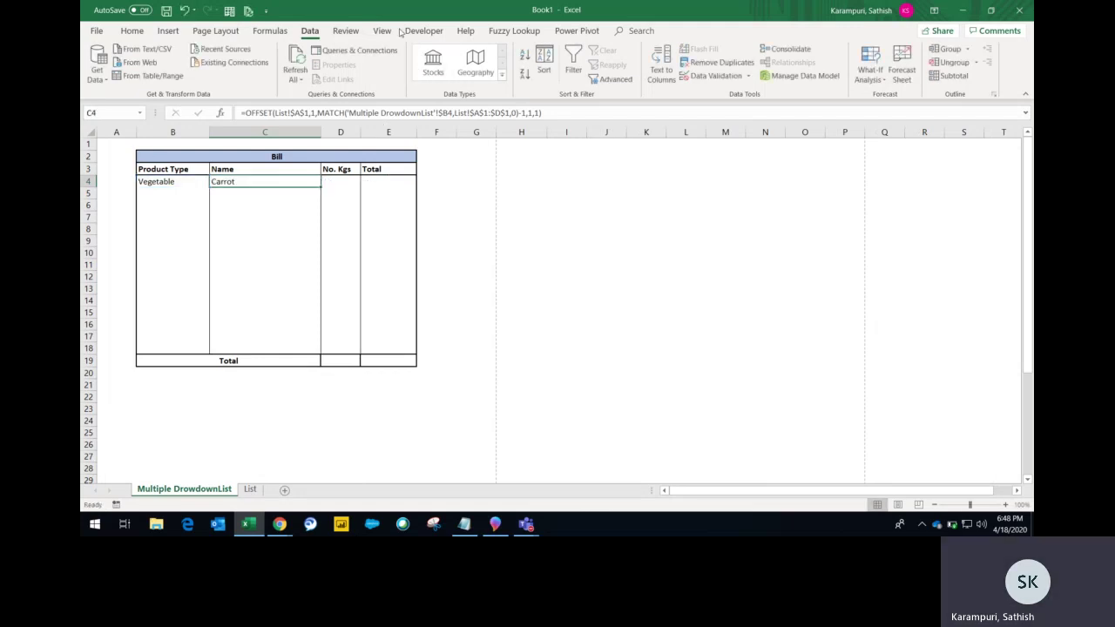
click(709, 76)
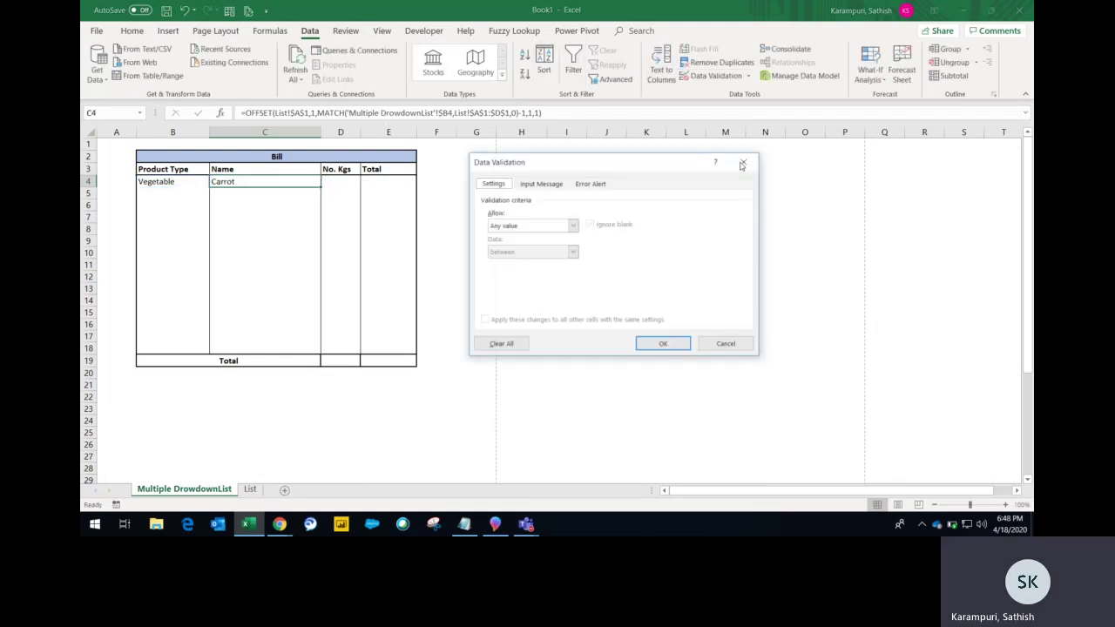
click(542, 229)
click(536, 260)
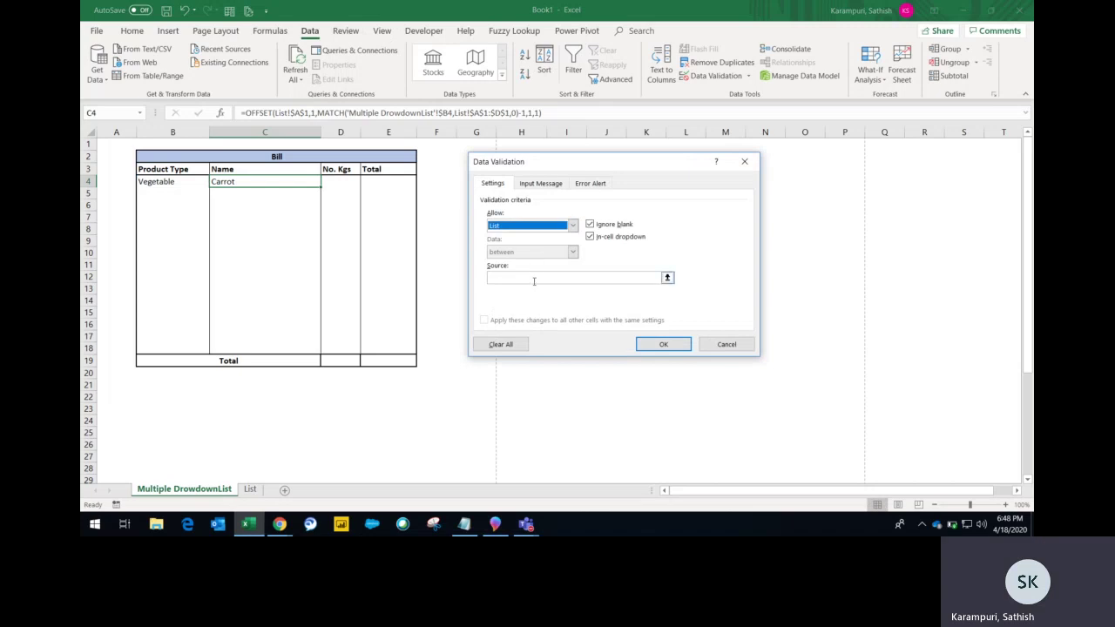
click(534, 278)
key(ctrl+v)
click(661, 345)
Step: Switch B4 to Non Vegetable and check C4's Name dropdown choices
click(328, 181)
click(222, 190)
click(187, 185)
click(250, 184)
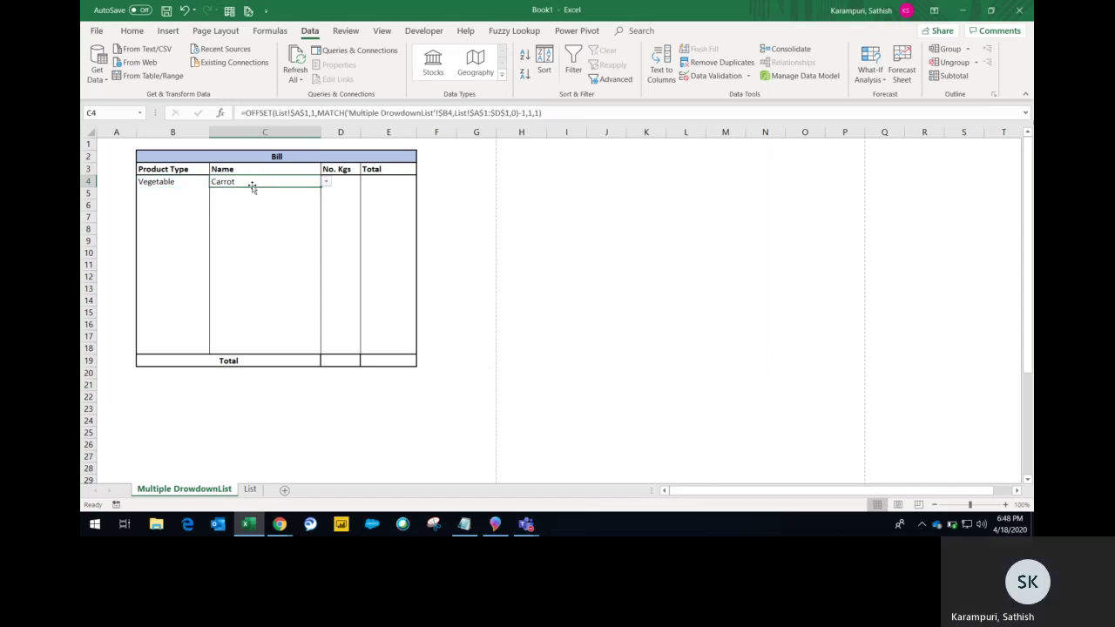
key(alt+Down)
key(Down)
key(Return)
click(252, 184)
key(alt+Down)
click(252, 189)
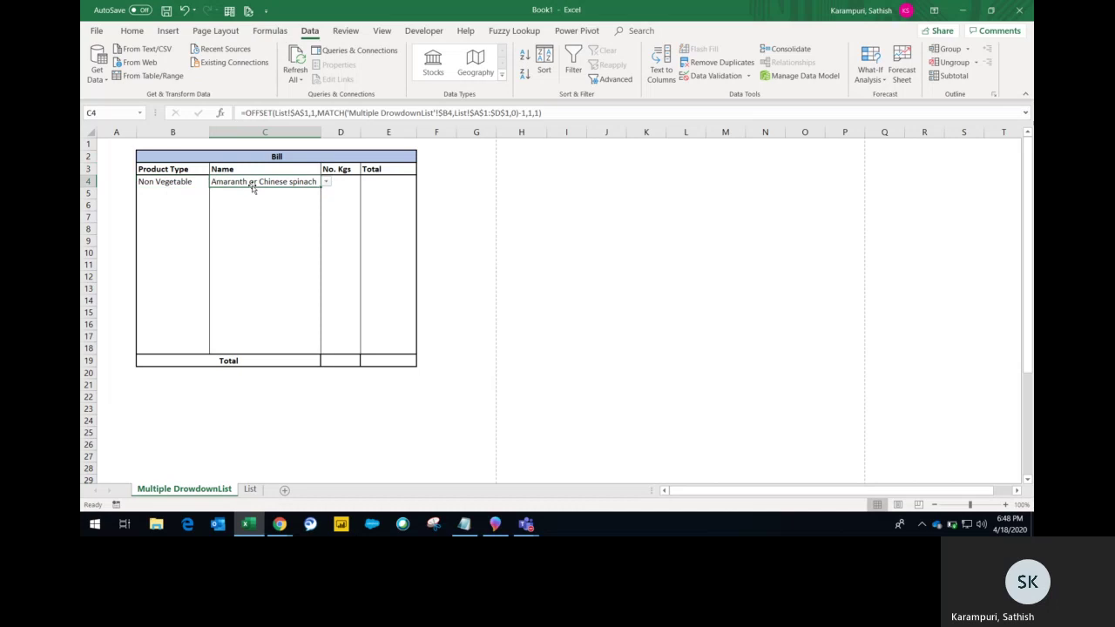
click(530, 114)
click(531, 114)
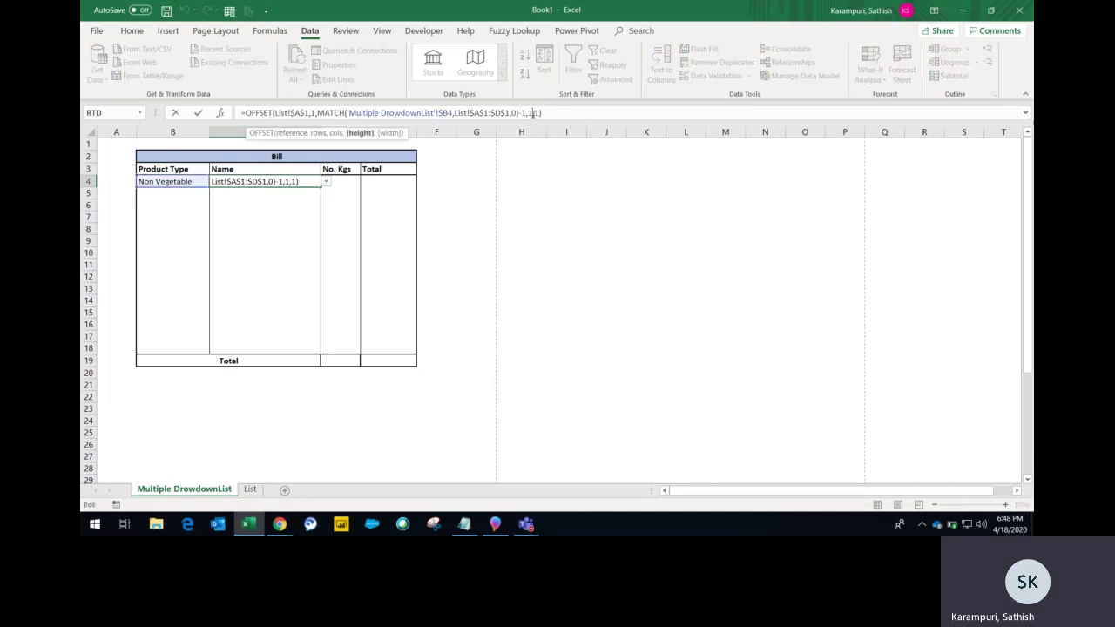
Step: Drop the final width argument from C4's OFFSET formula and check the name choices
click(531, 113)
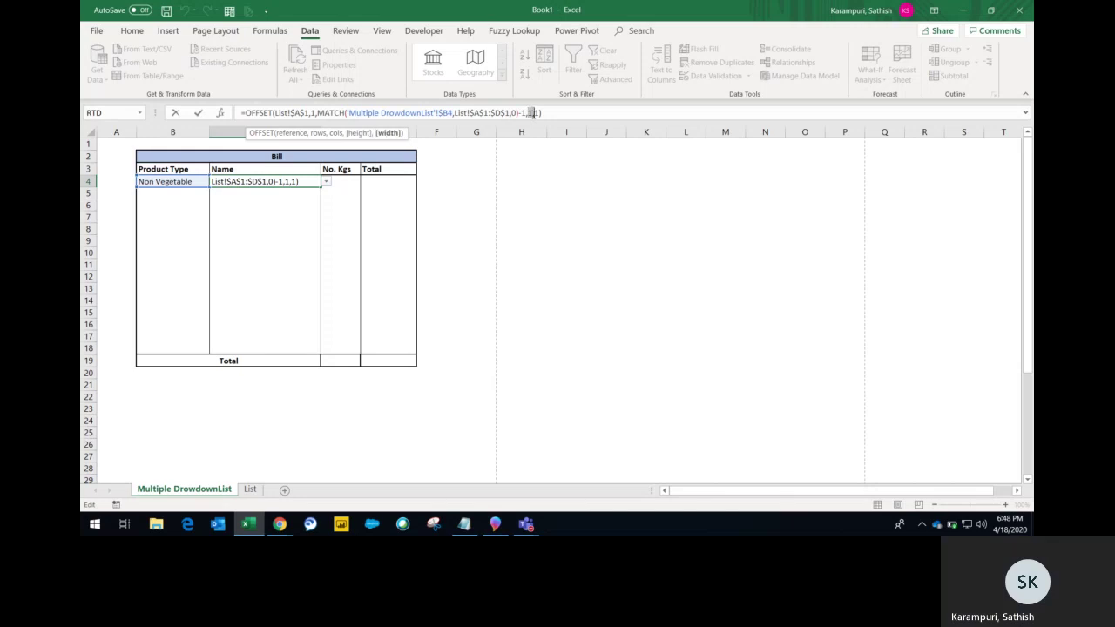
key(BackSpace)
key(BackSpace)
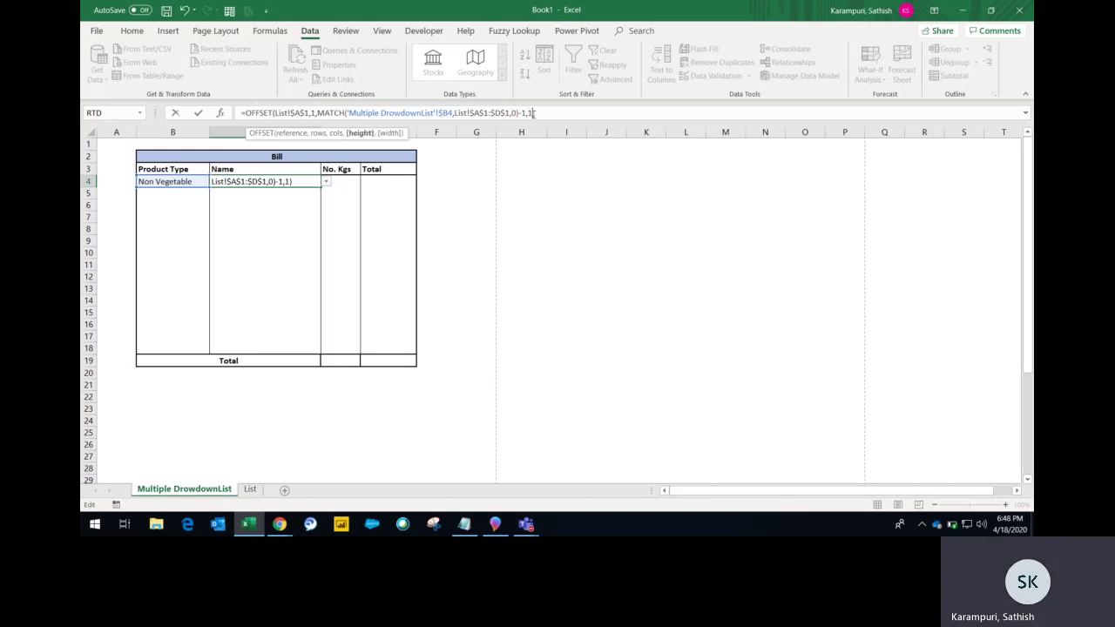
key(Return)
key(Up)
key(alt+Down)
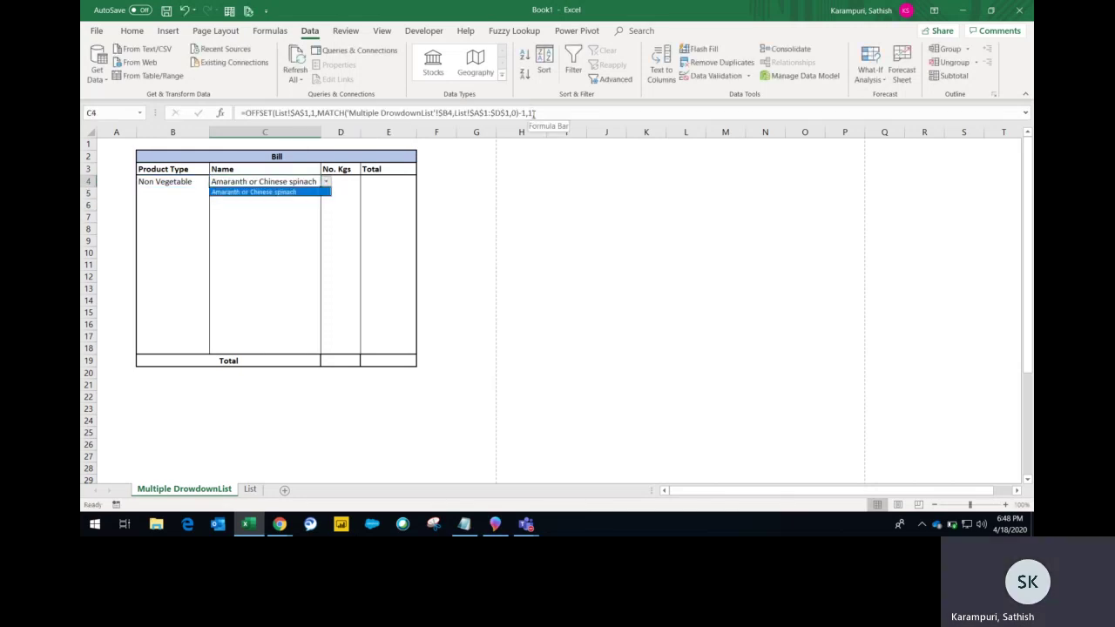
key(Escape)
Step: Try setting the OFFSET height to 25 in C4's cell formula, then cancel the edit
click(531, 113)
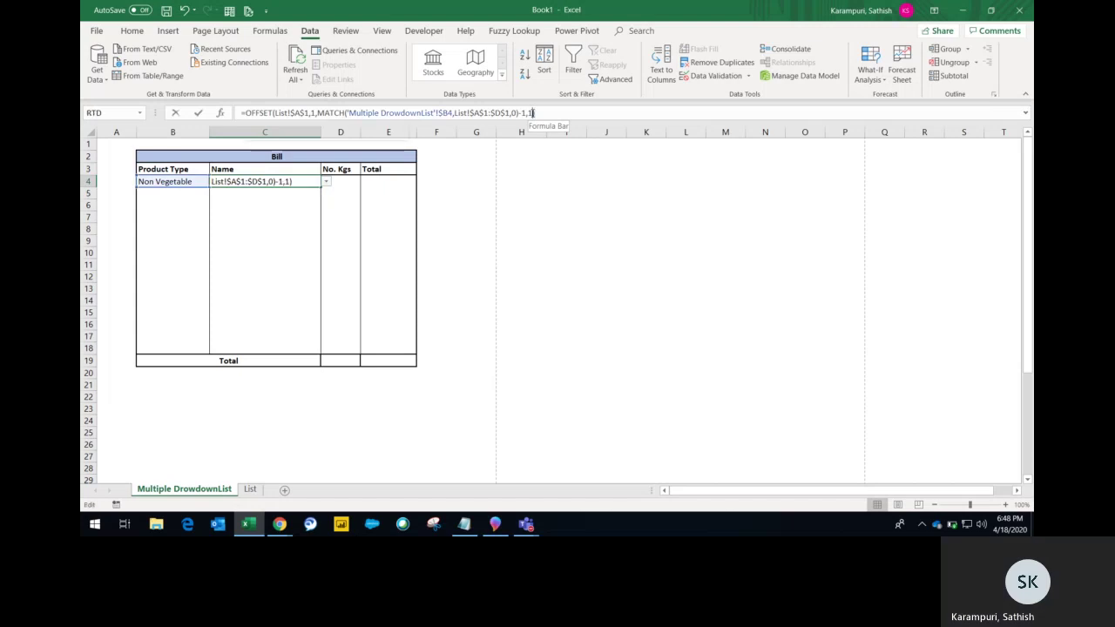
double_click(530, 113)
key(BackSpace)
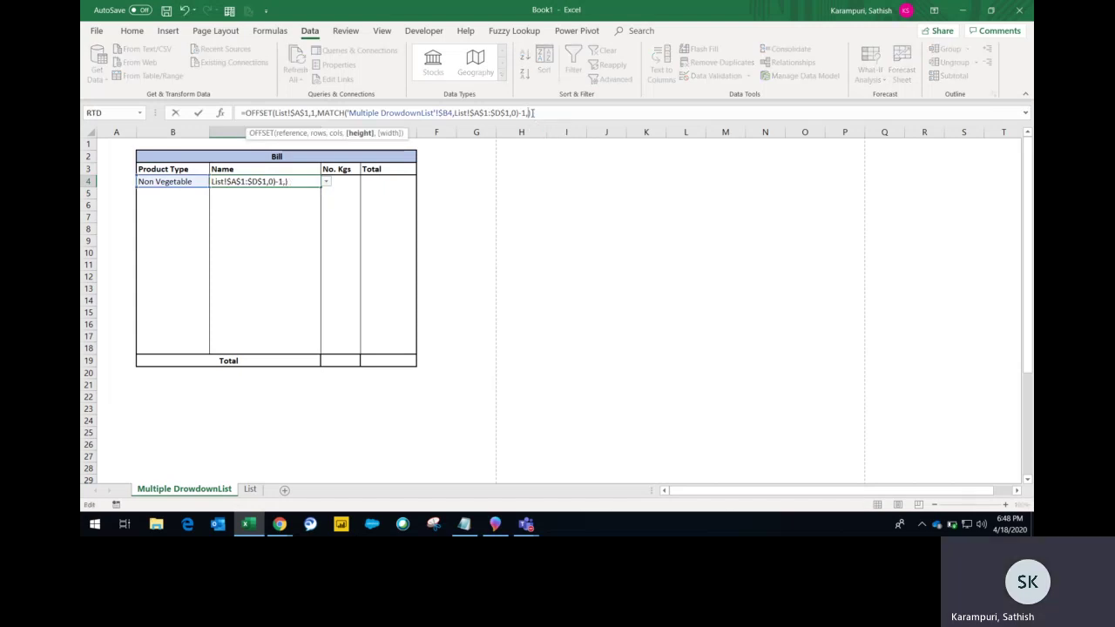
text(23)
key(BackSpace)
key(BackSpace)
text(25)
key(Return)
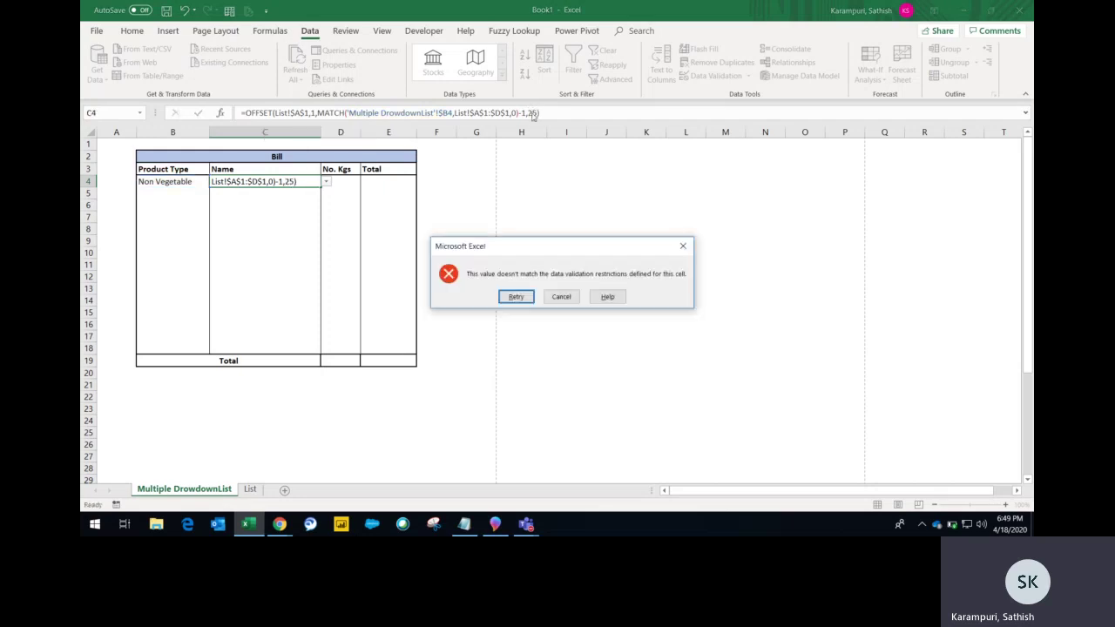
key(Return)
key(Escape)
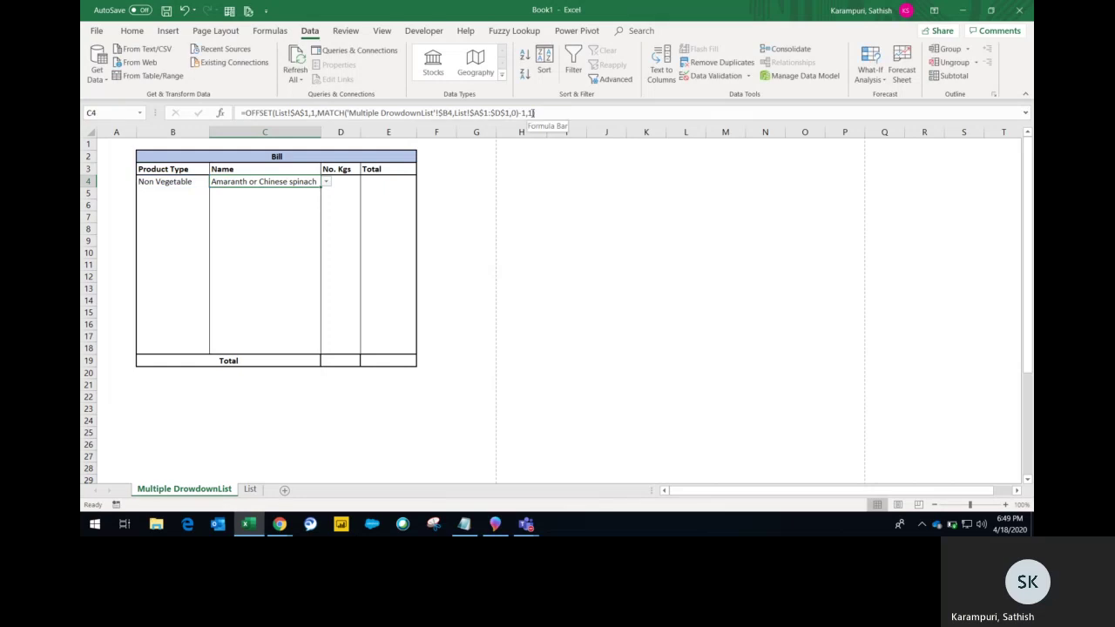
Step: Append 25 as the height argument in C4's validation source formula
key(alt+a)
key(v)
key(v)
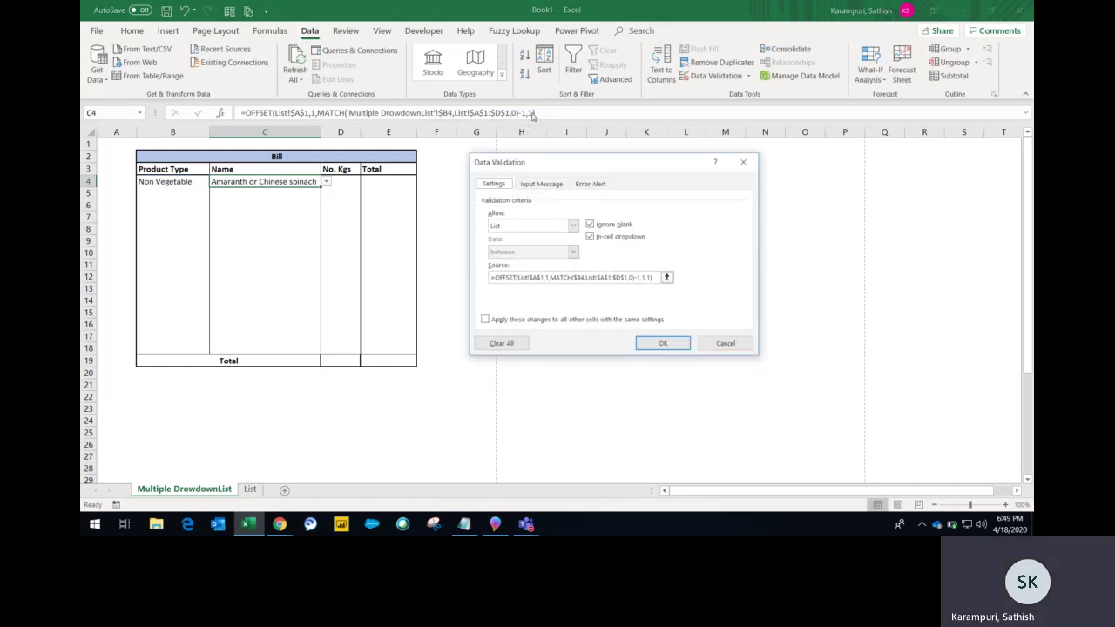
click(644, 277)
key(ctrl+Page_Down)
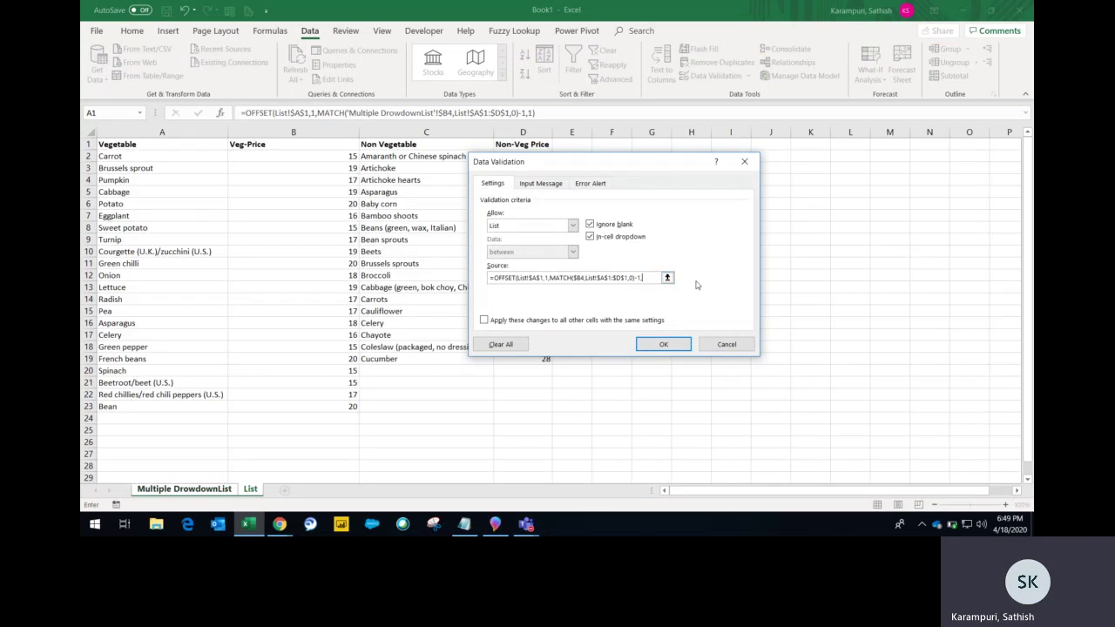
text(25)
key(Return)
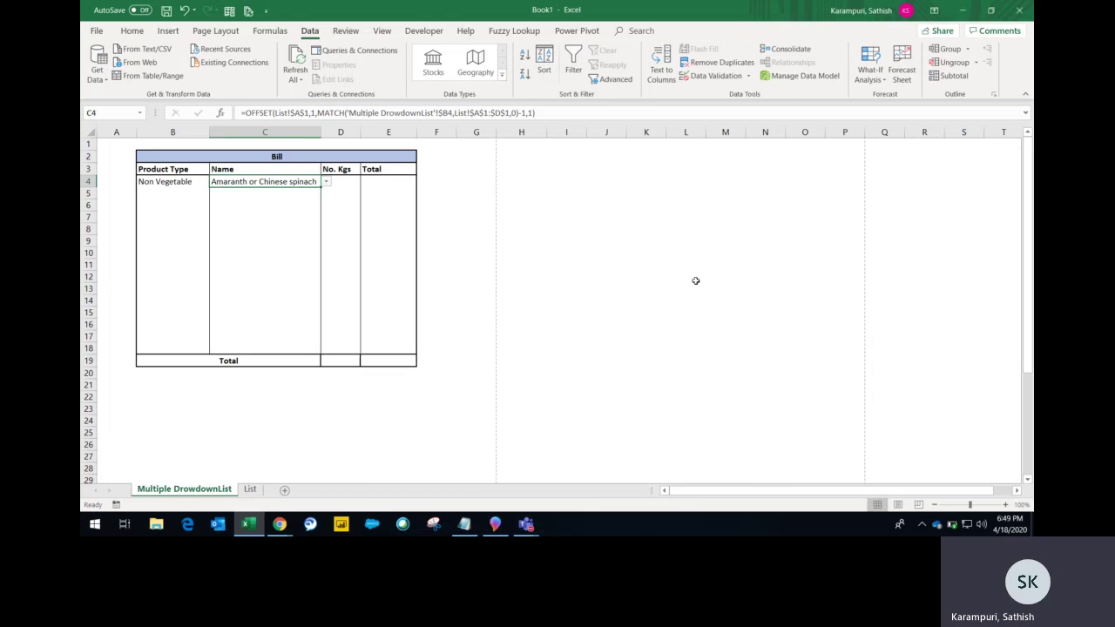
key(alt+Down)
key(Down)
key(Page_Down)
key(Page_Down)
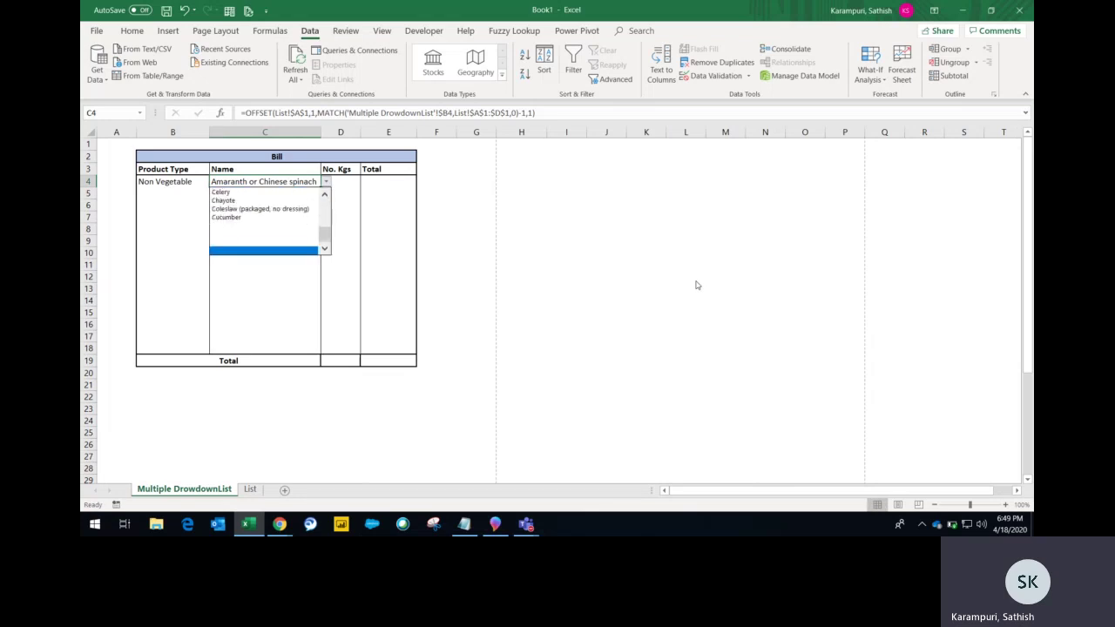
key(Escape)
key(F2)
key(Return)
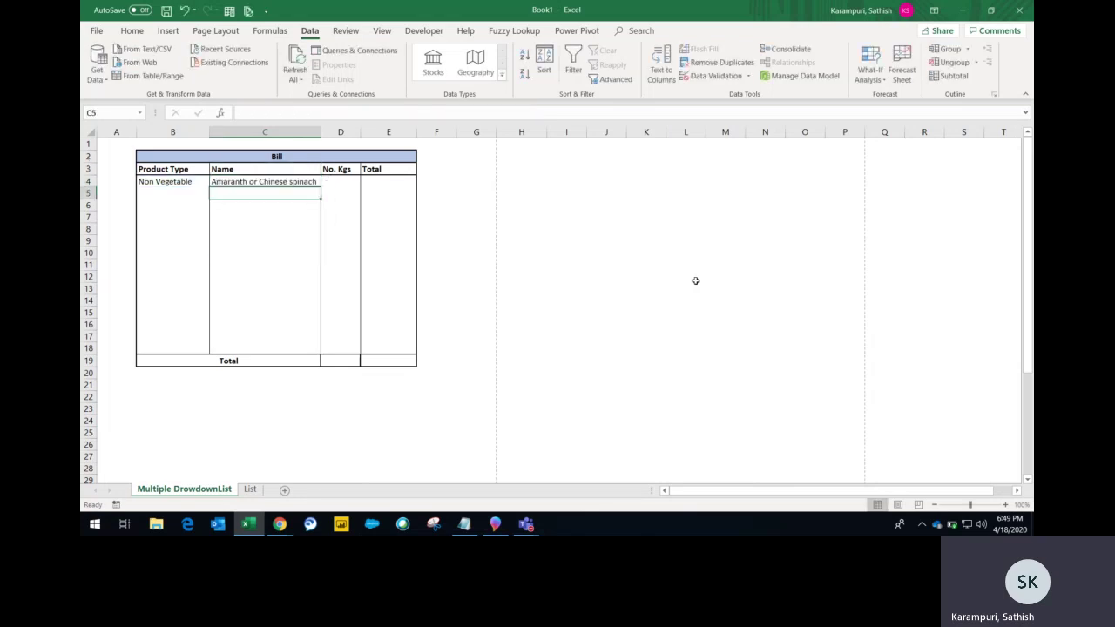
key(Up)
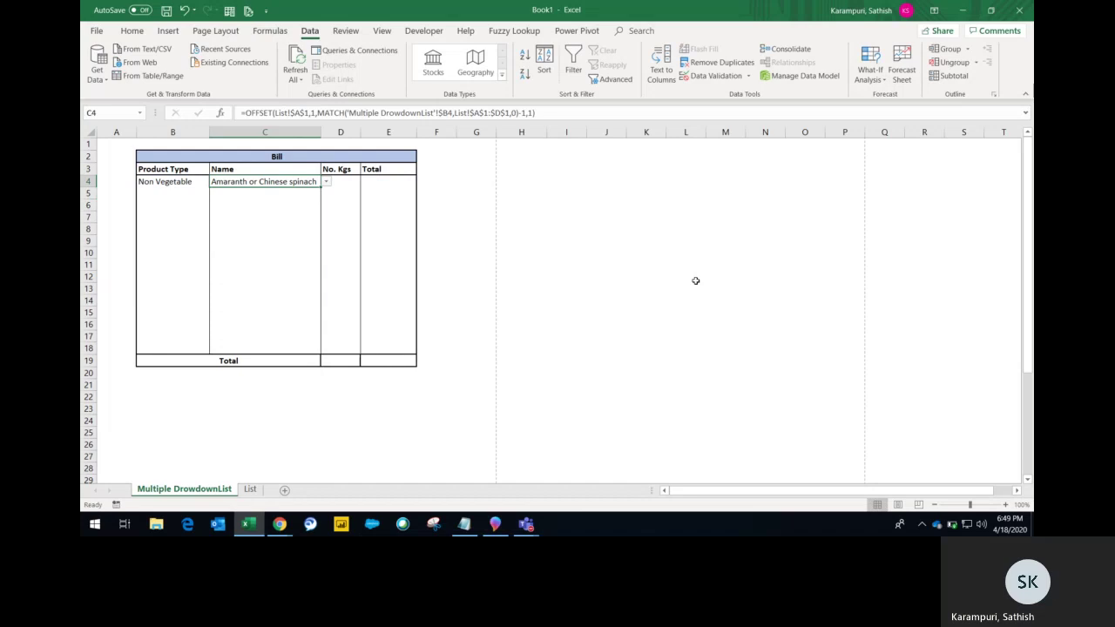
key(F2)
key(Return)
key(Up)
key(Left)
key(Right)
key(F2)
key(Return)
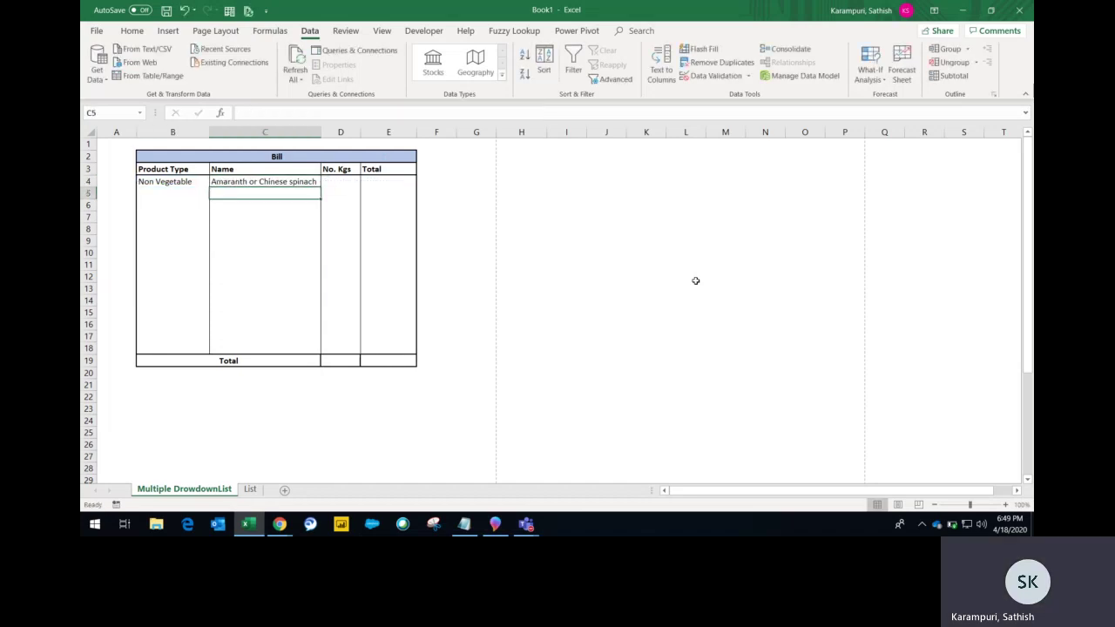
key(Up)
key(alt+Down)
key(Down)
key(Return)
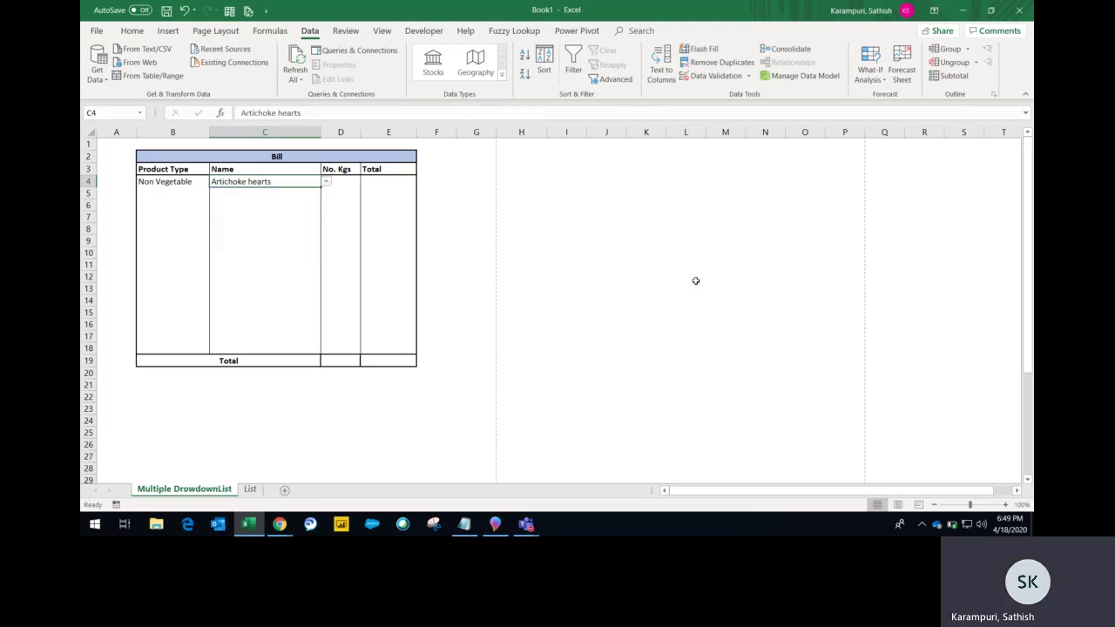
key(alt+Down)
key(Up)
key(Return)
key(alt+Down)
key(Down)
key(Return)
key(alt+Down)
key(Up)
key(Return)
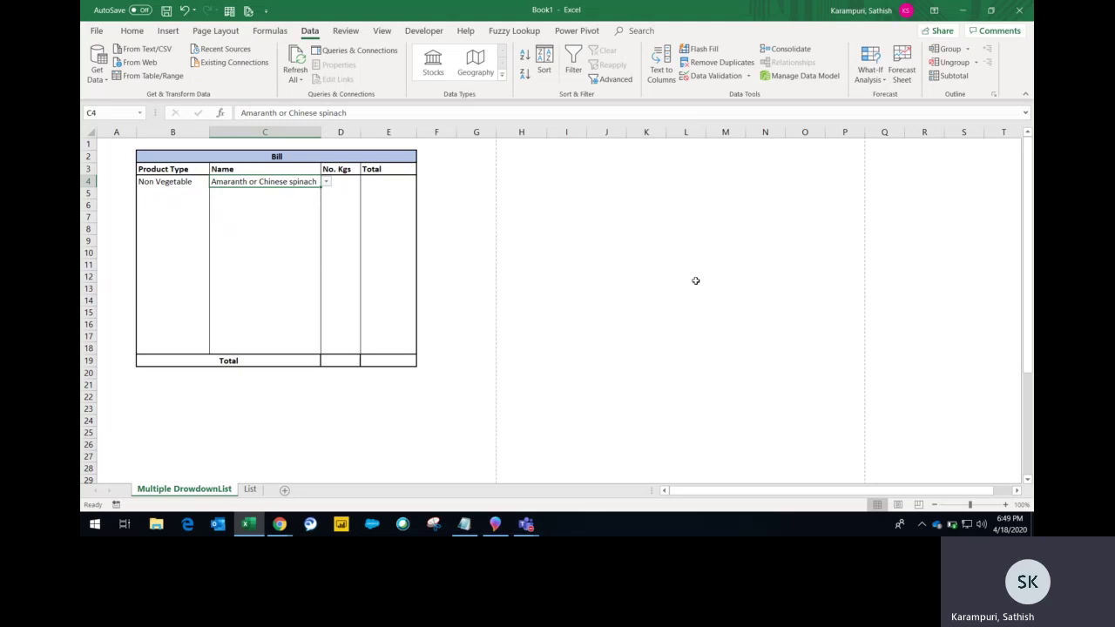
key(alt+Down)
key(Page_Down)
key(Page_Down)
key(Page_Down)
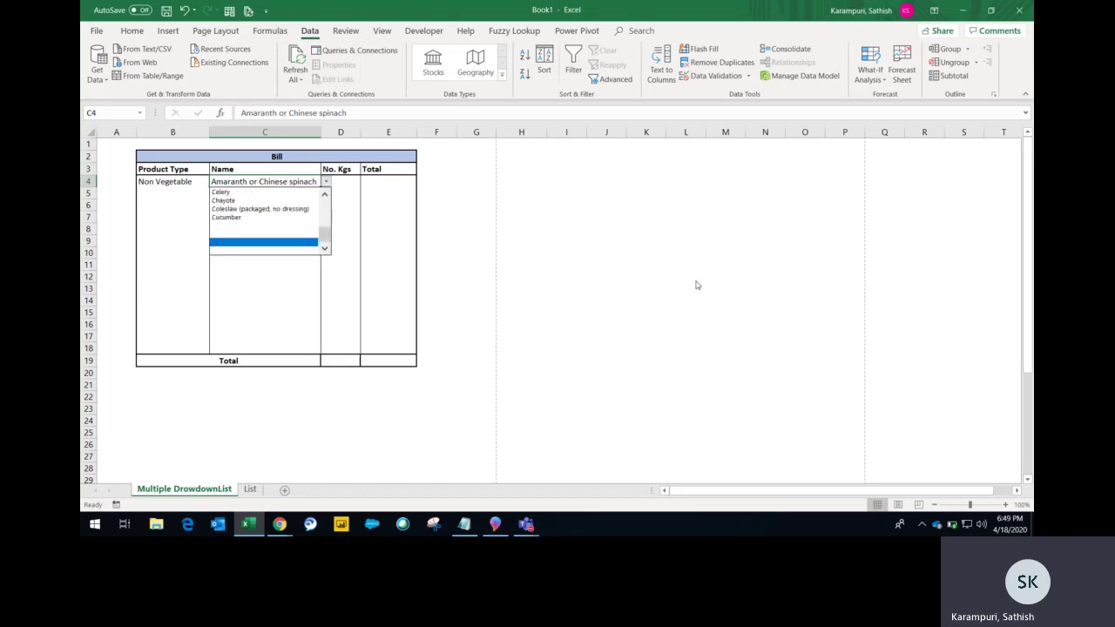
key(Up)
key(Up)
key(Down)
key(Down)
key(Up)
key(Page_Up)
key(Escape)
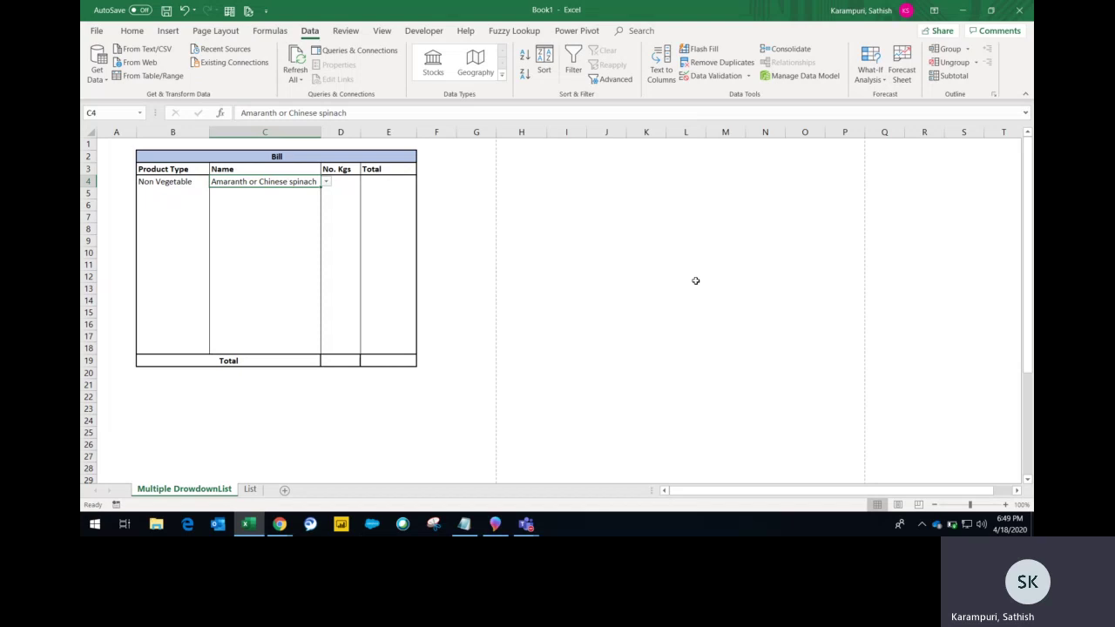
key(Right)
text(=oo)
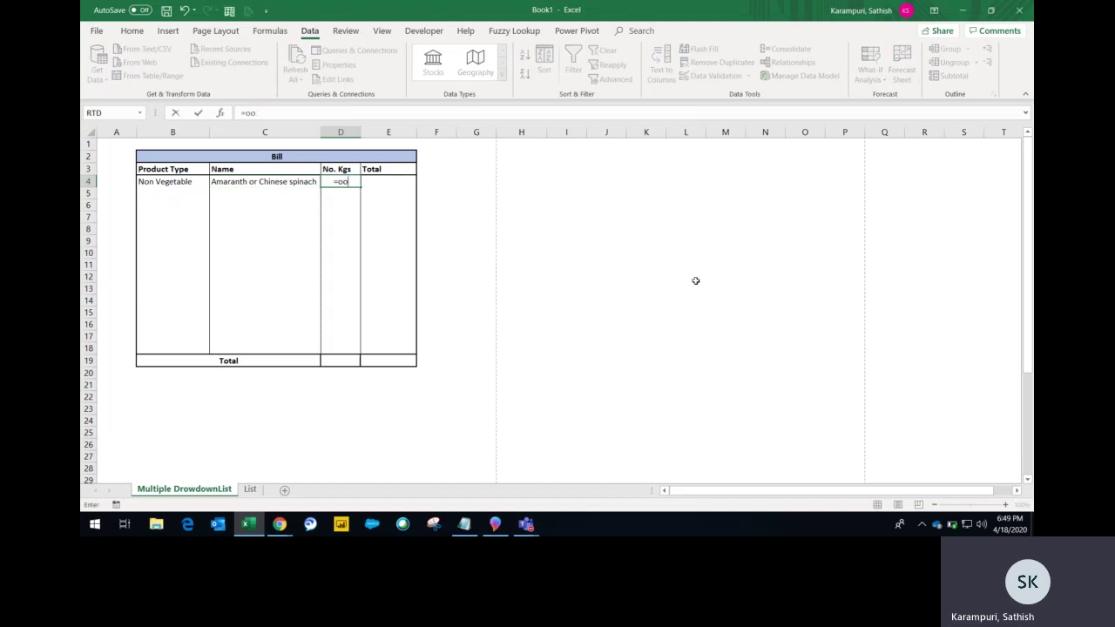
key(BackSpace)
text(ff)
key(Tab)
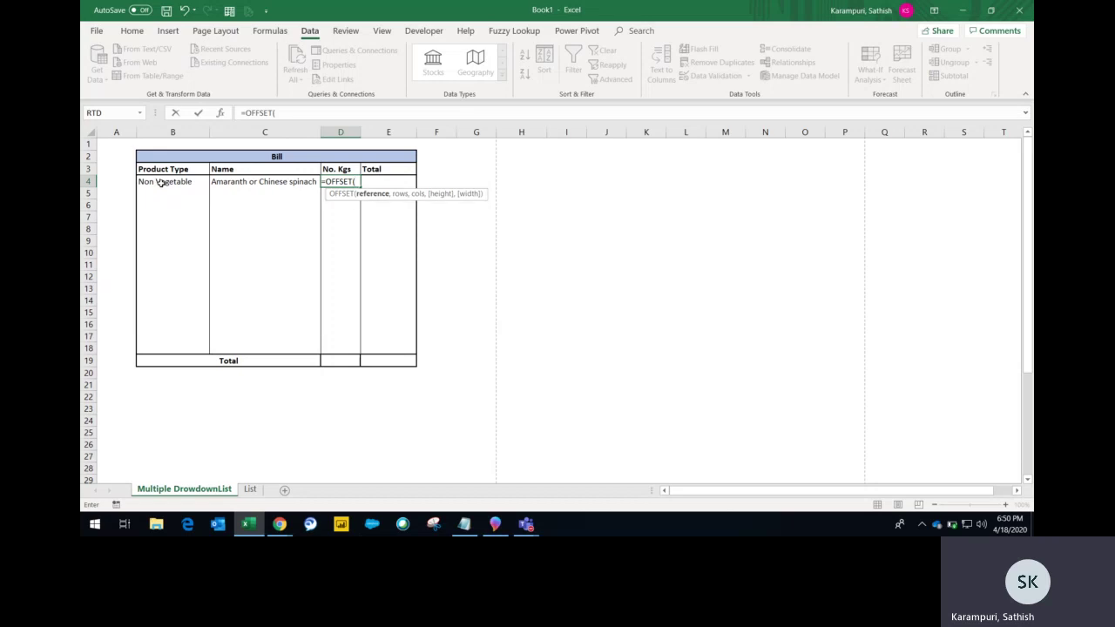
key(Escape)
key(ctrl+Page_Down)
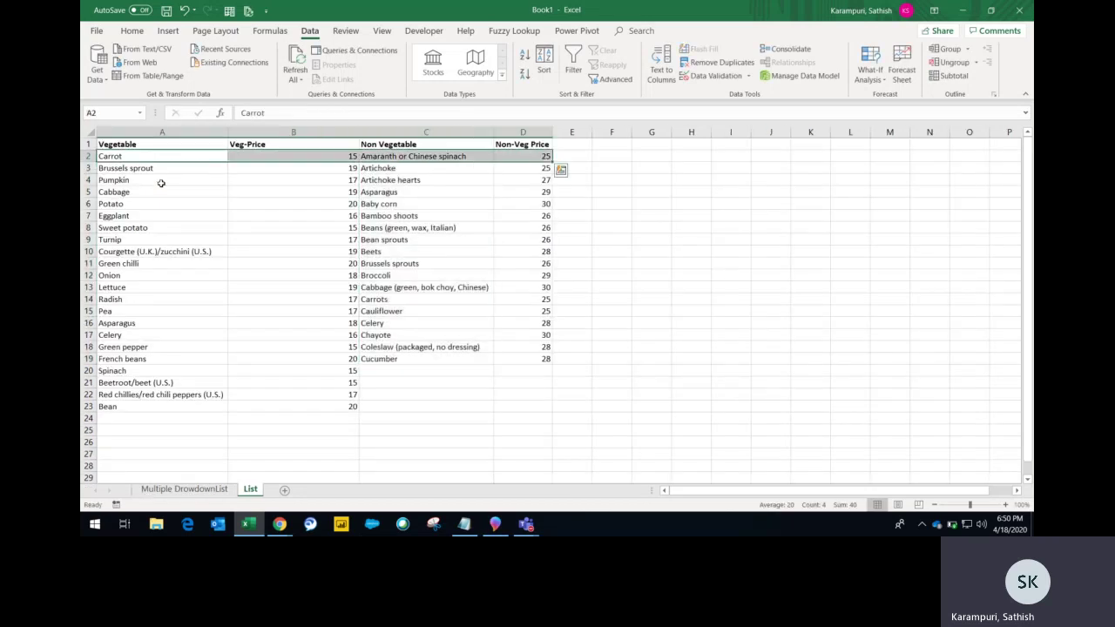
key(ctrl+Page_Up)
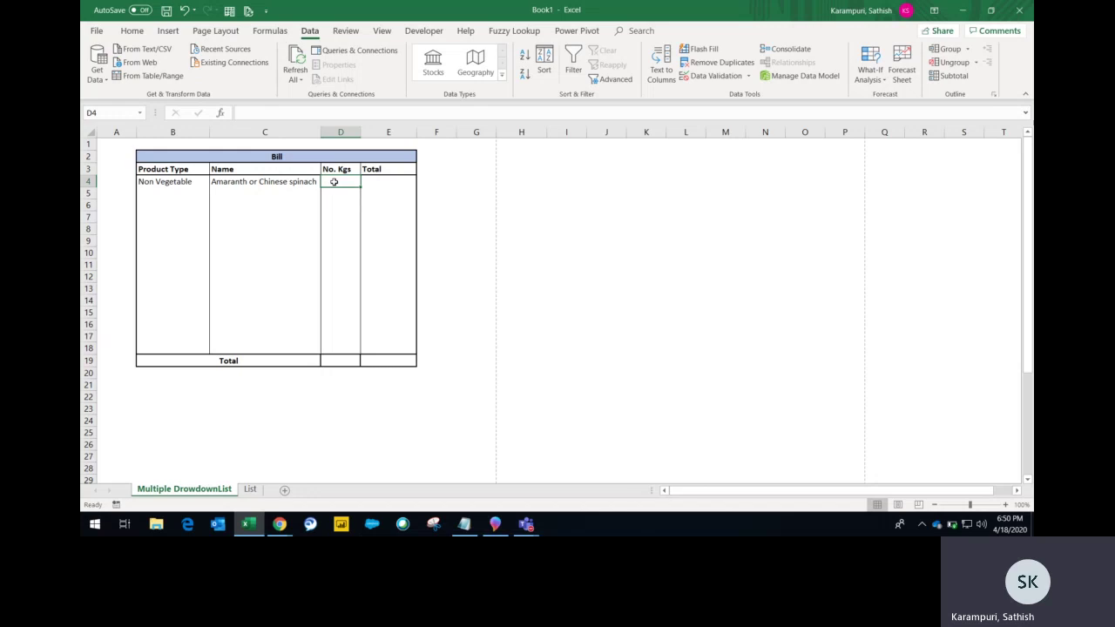
key(Left)
key(alt+Down)
key(Down)
key(Down)
key(Down)
key(Down)
key(Down)
key(Down)
key(Down)
key(Down)
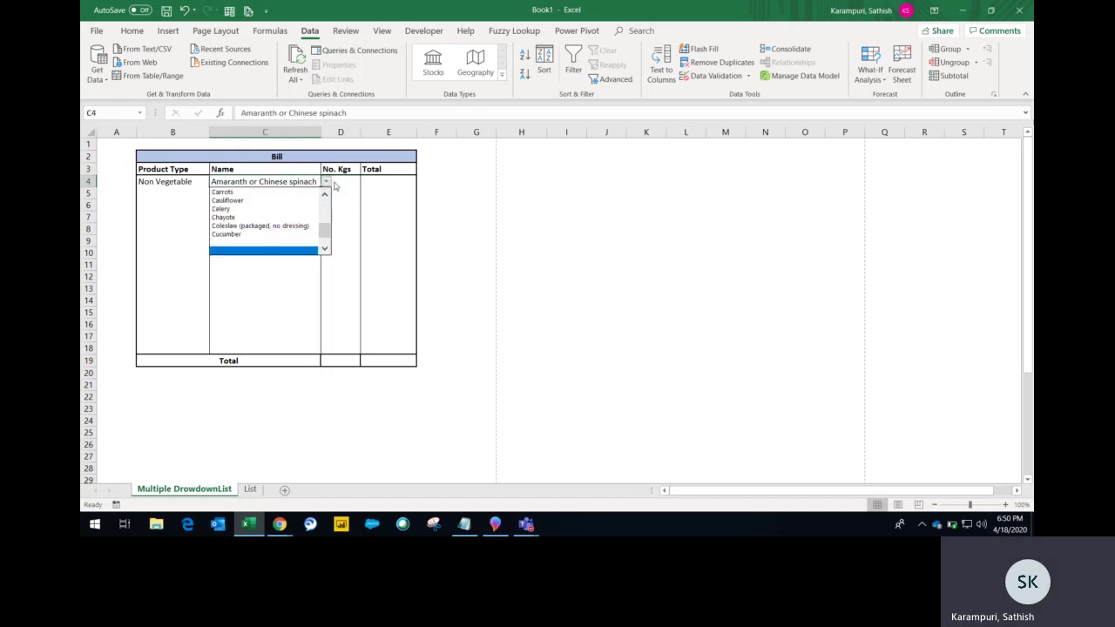
key(Down)
key(Escape)
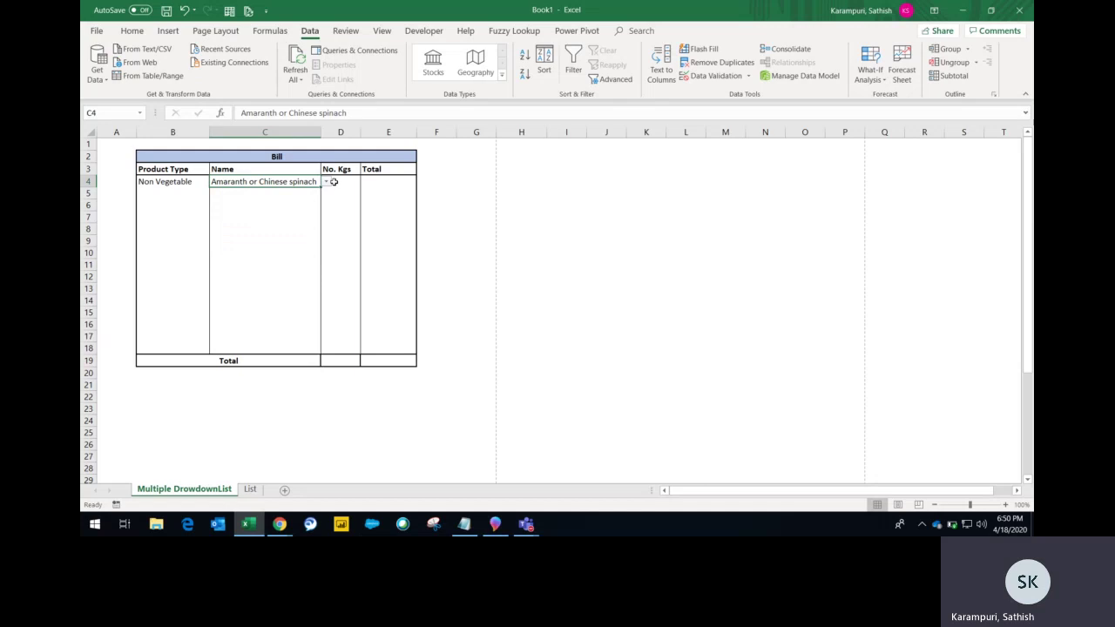
key(Right)
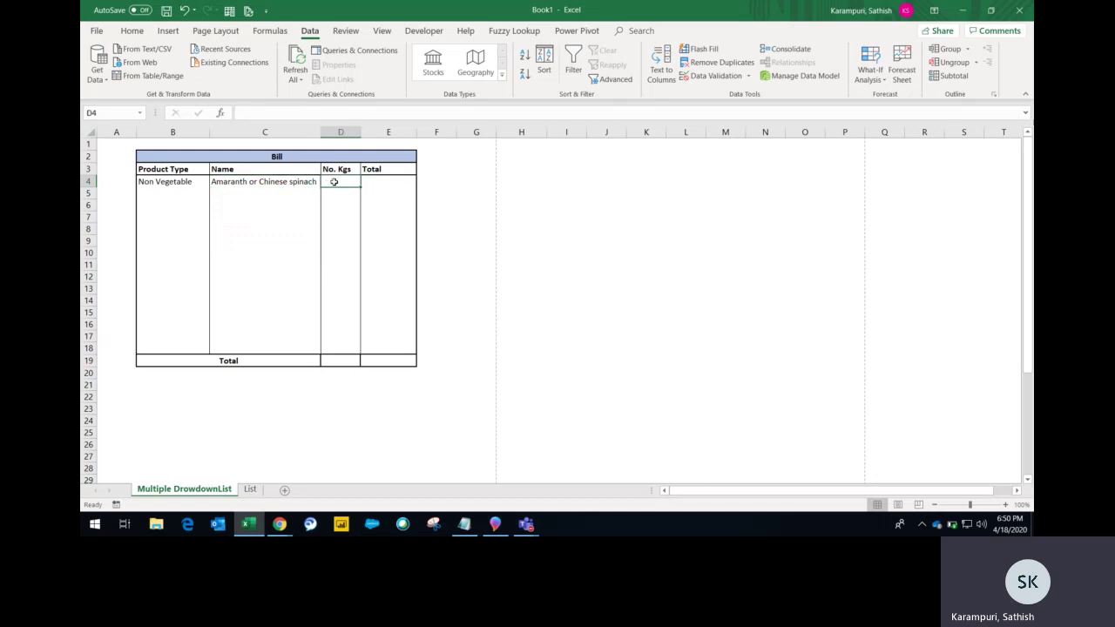
key(Left)
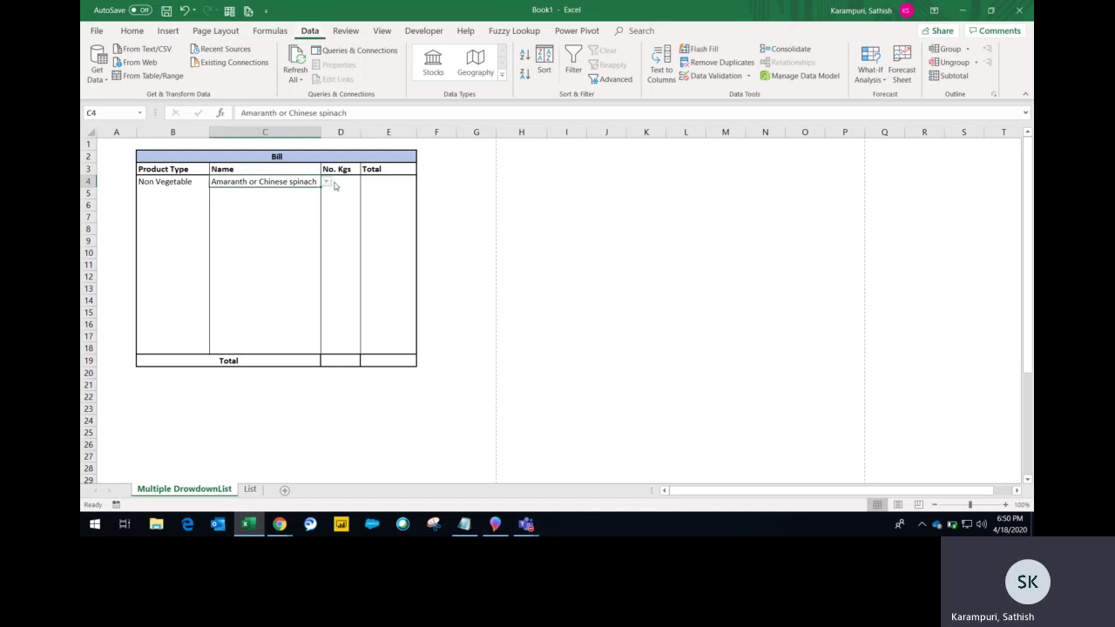
Step: Give D4 a List validation with source 1,2,3,4,5,6,7,8,9,10
click(334, 181)
key(alt+a)
key(v)
key(v)
click(572, 225)
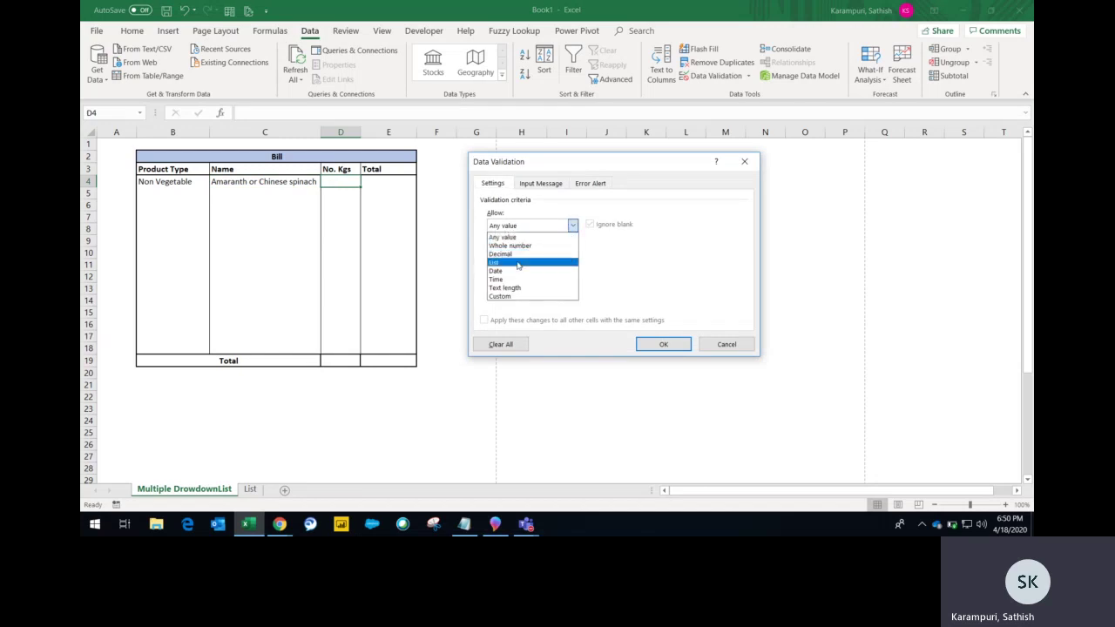
click(518, 264)
click(540, 229)
click(518, 263)
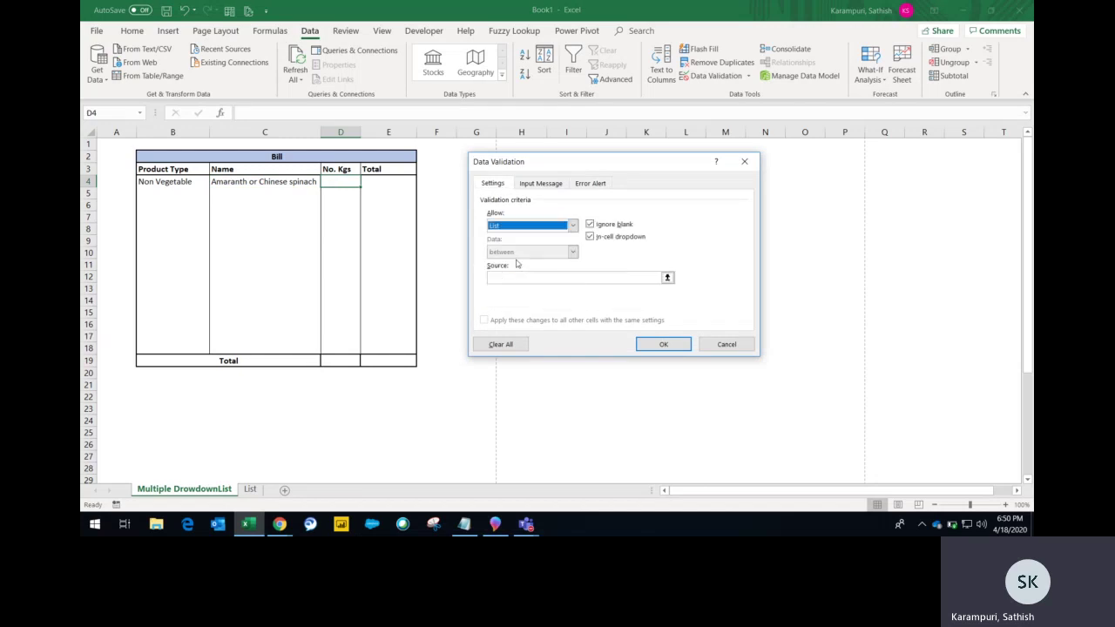
click(522, 276)
text(1,2,3,4,5,6,7,8,9)
text(0)
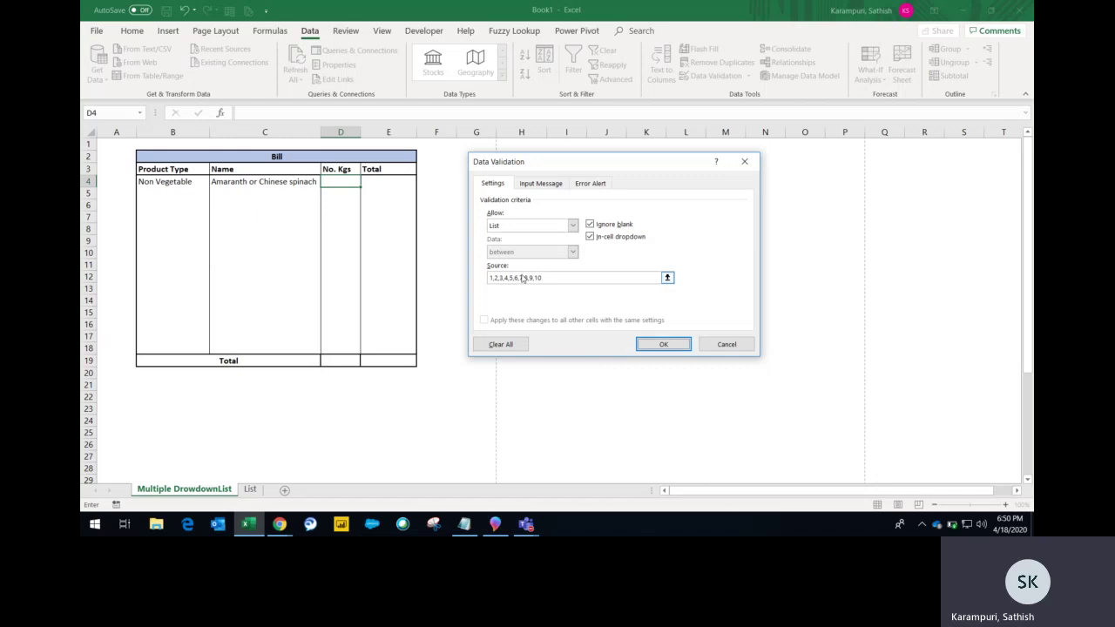
key(Return)
key(Return)
Step: Browse D4's 1–10 dropdown keeping 1, then move along row 4 to Name cell C4
key(Up)
key(alt+Down)
key(Escape)
key(alt+Down)
key(Down)
key(Down)
key(Down)
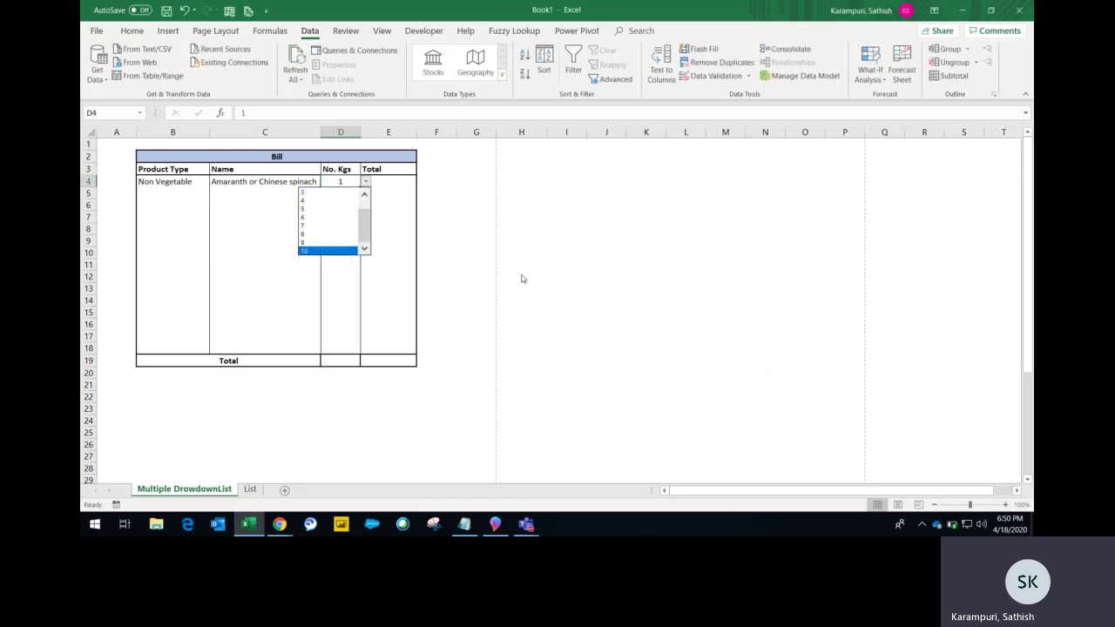
key(Escape)
key(Right)
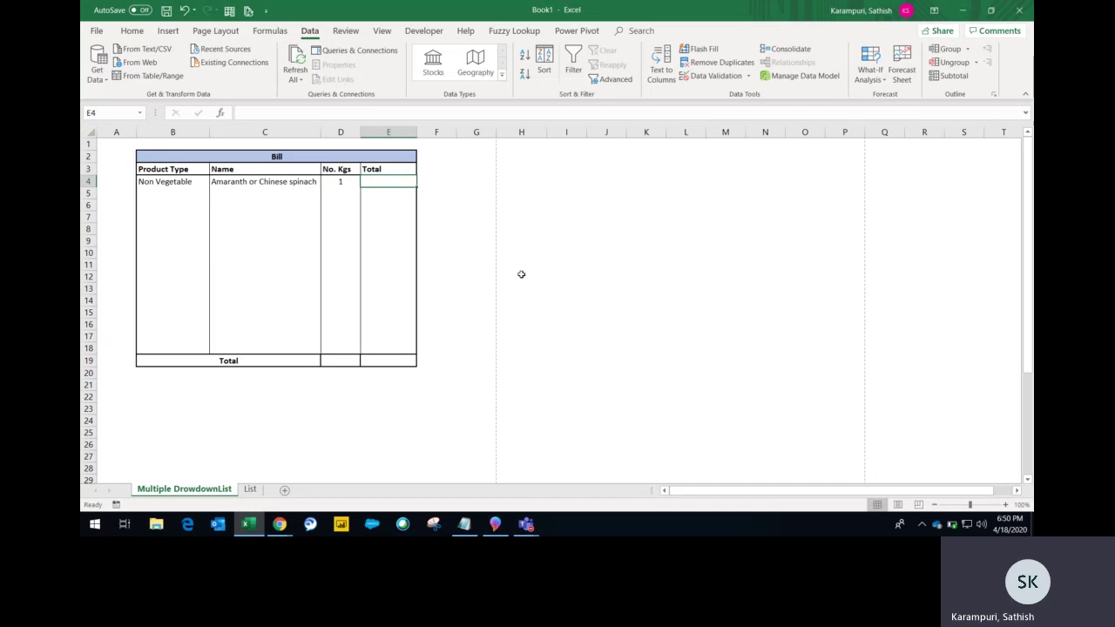
key(Left)
key(Left)
key(Right)
key(Right)
key(Right)
key(Left)
key(Left)
key(Left)
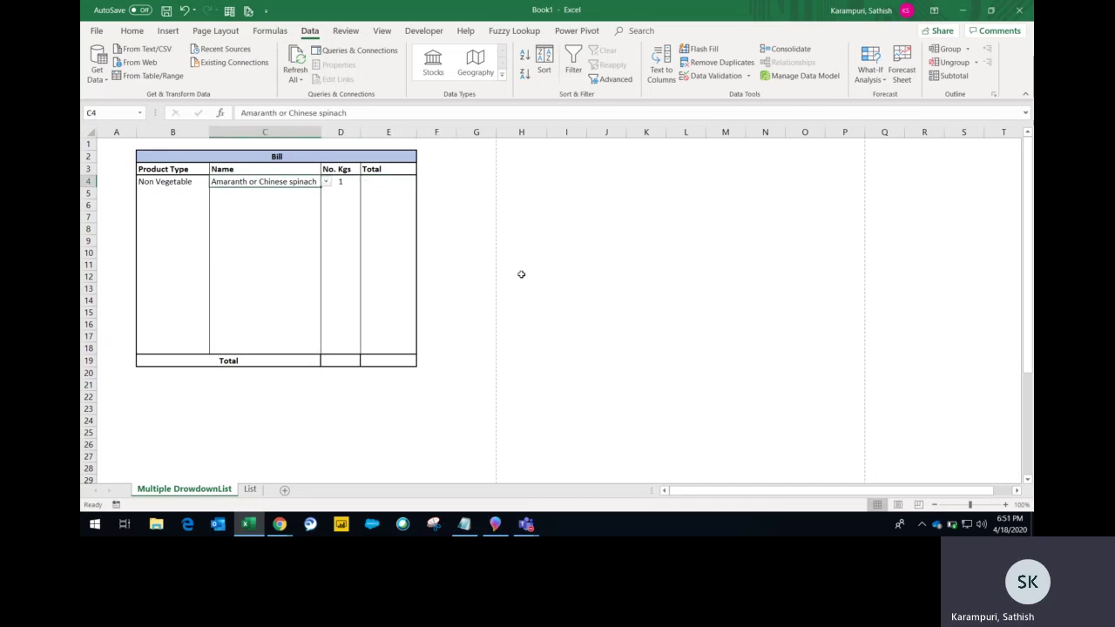
key(Right)
key(Right)
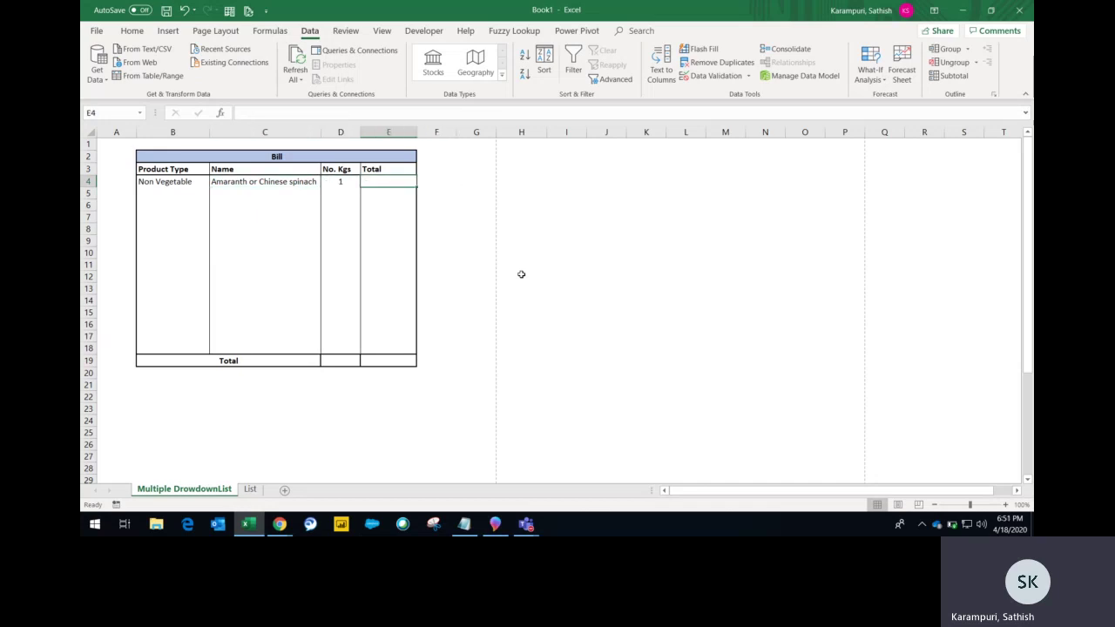
Step: Enter =VLOOKUP(C4,List!A:D,2,0) in E4 to look up the item's price
text(=vl)
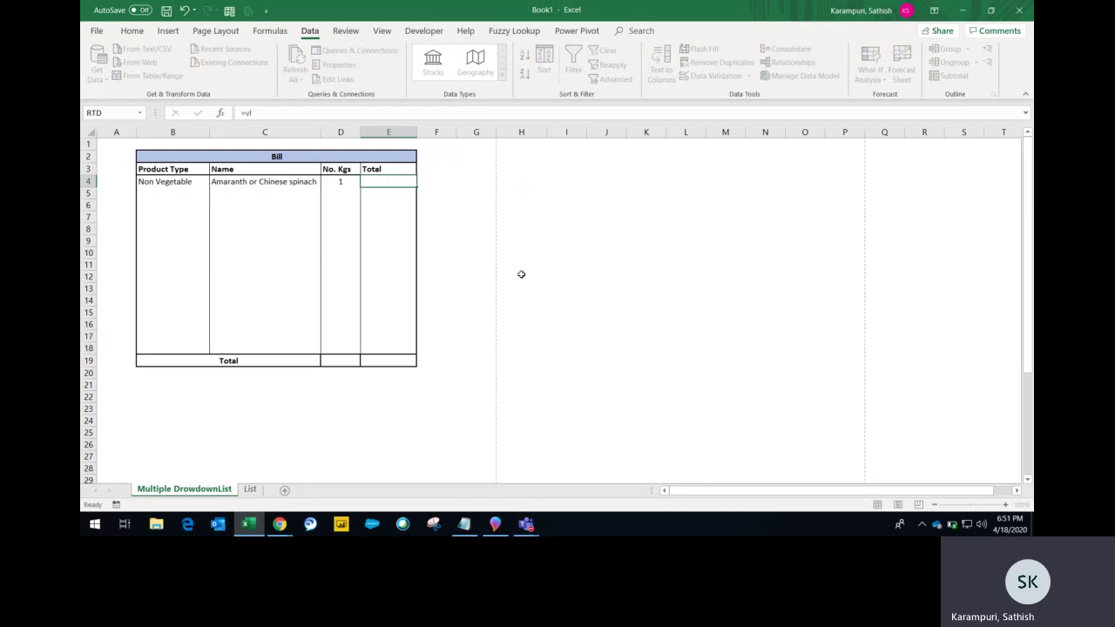
key(Tab)
key(Left)
key(Left)
text(,)
key(ctrl+Page_Down)
key(shift+Right)
key(shift+Right)
key(shift+Right)
key(ctrl+space)
text(,)
text(,)
key(BackSpace)
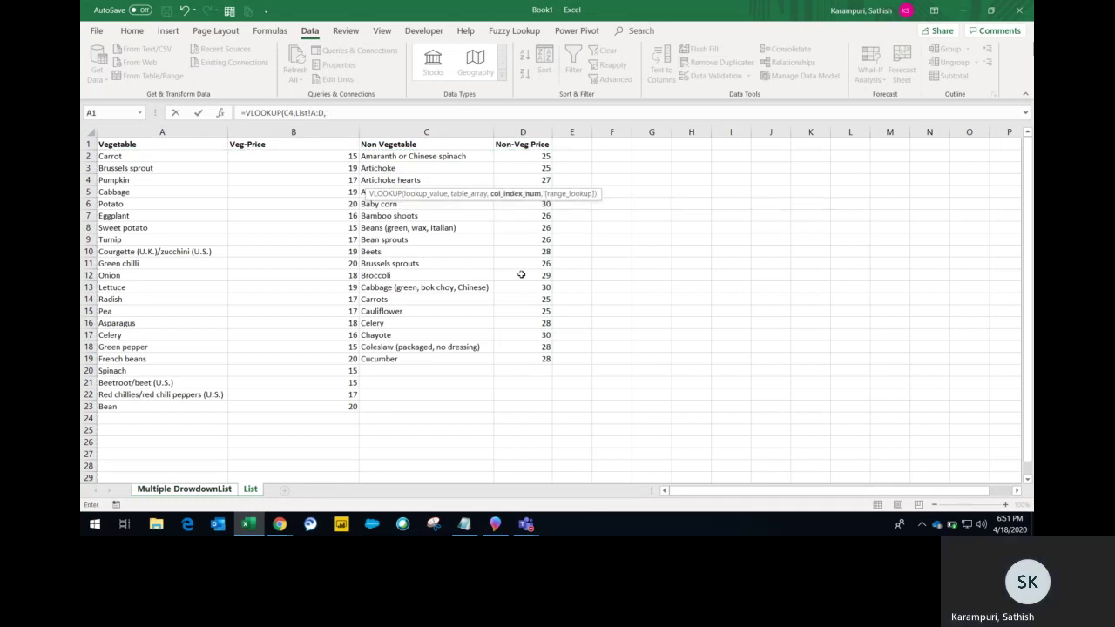
text(2,0)
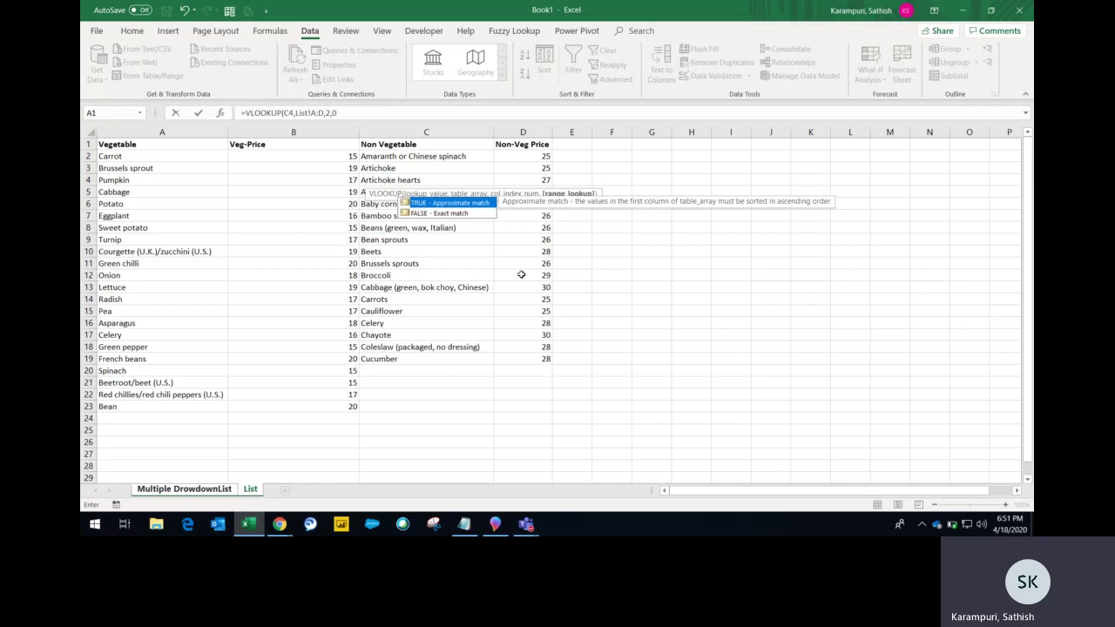
text())
key(Return)
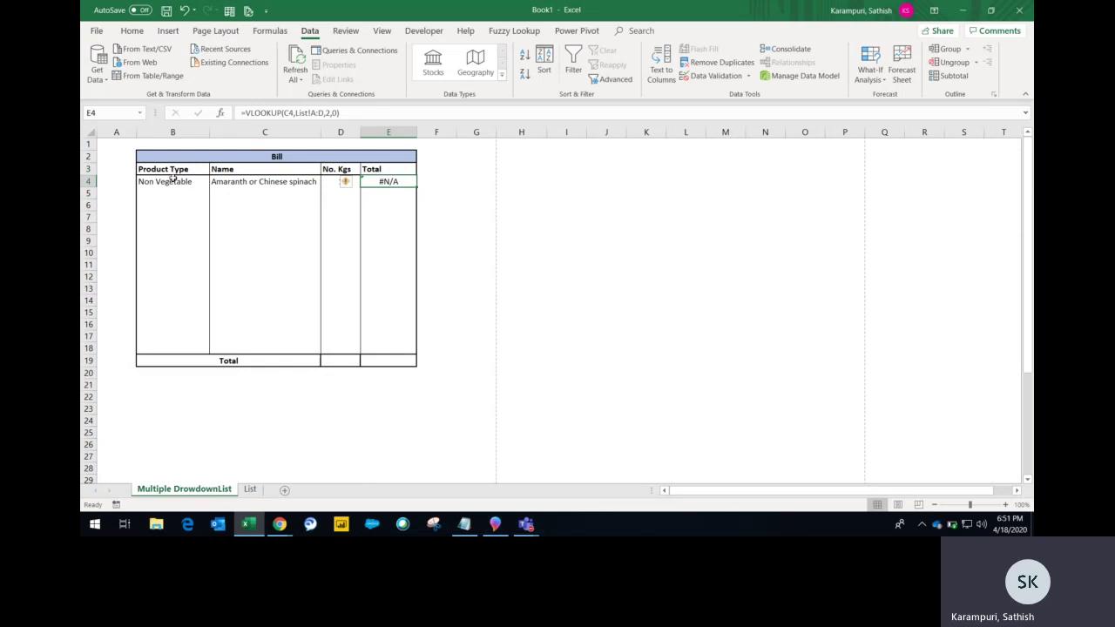
Step: Wrap the lookup in IFNA with a second VLOOKUP as fallback, accepting Excel's correction
click(245, 113)
text(ifna)
key(Tab)
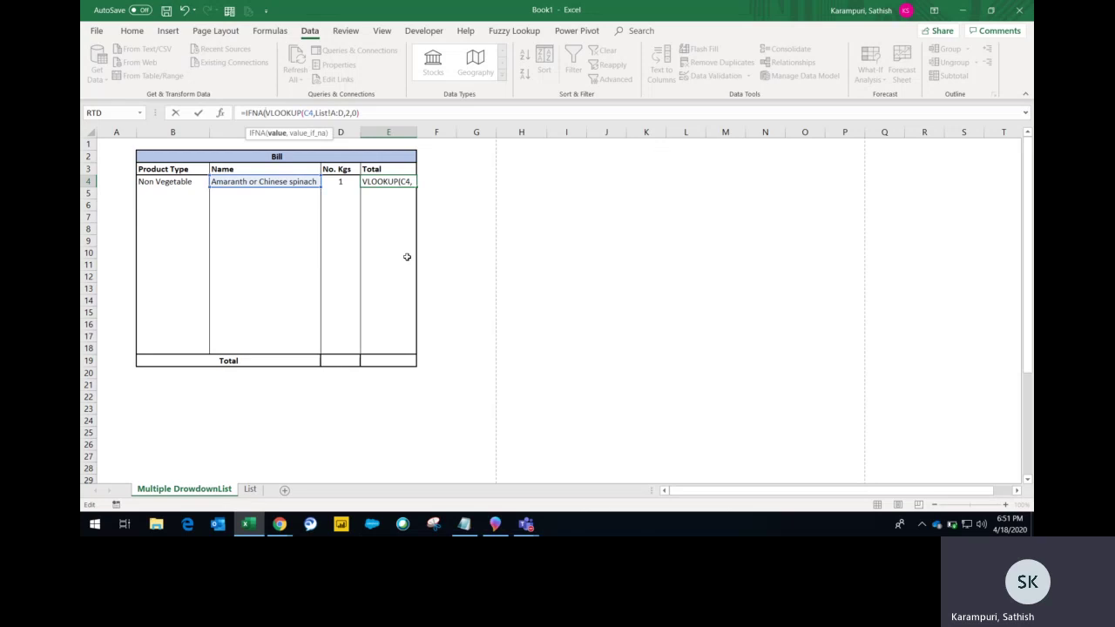
key(Right)
key(Right)
key(Right)
key(Right)
key(Right)
key(Right)
key(Right)
key(Right)
key(Right)
text(,)
key(ctrl+v)
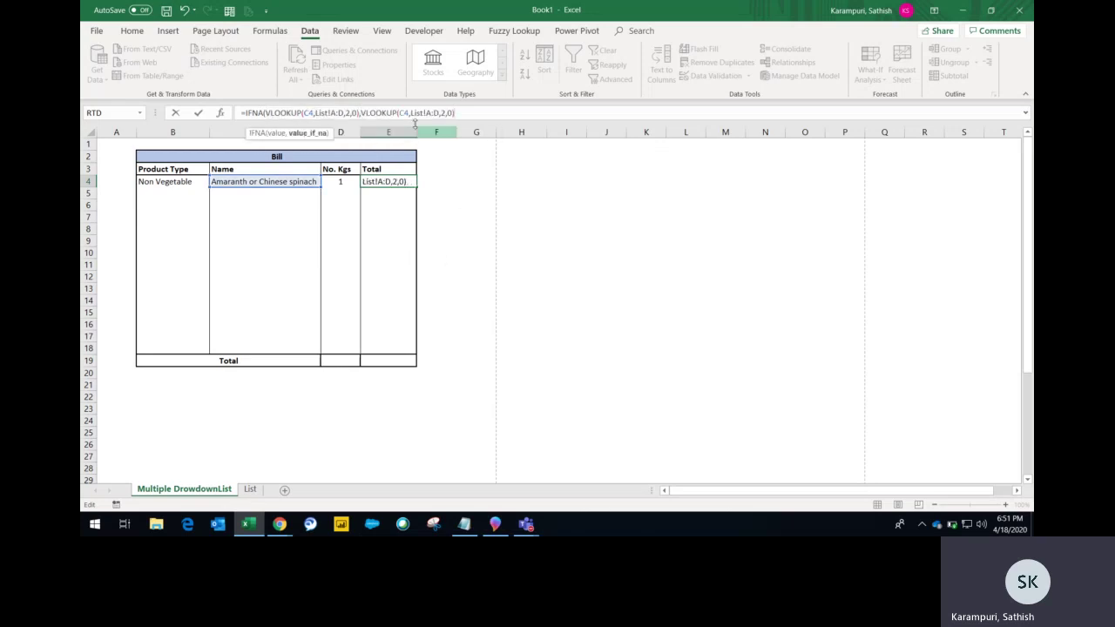
click(430, 112)
text(B)
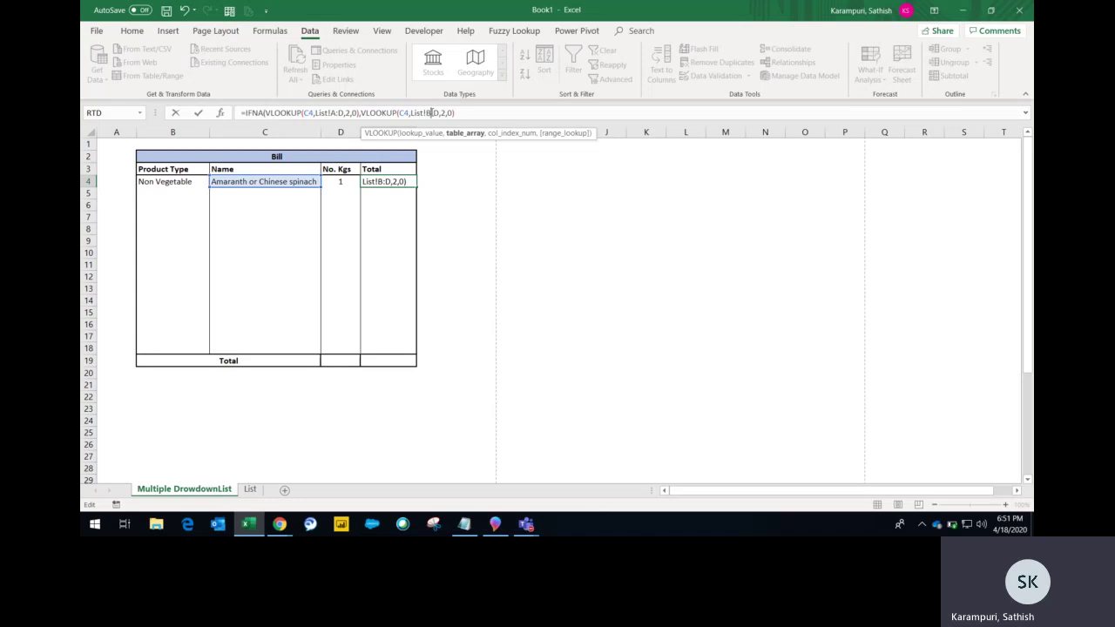
key(Return)
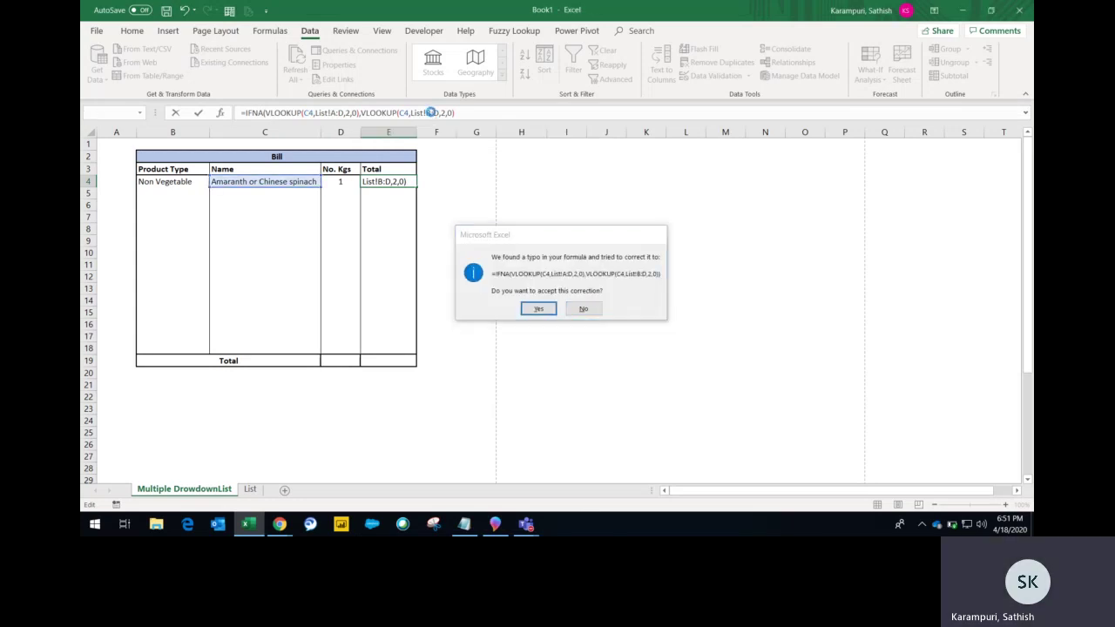
key(Return)
key(Up)
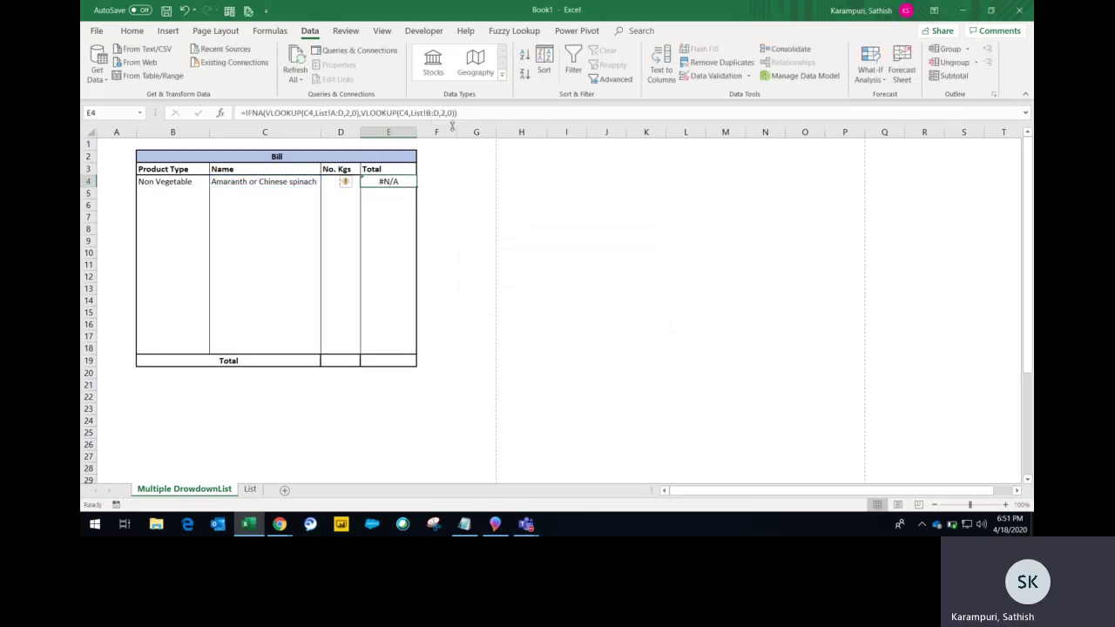
Step: Correct the fallback lookup's range to List!C:D
click(430, 112)
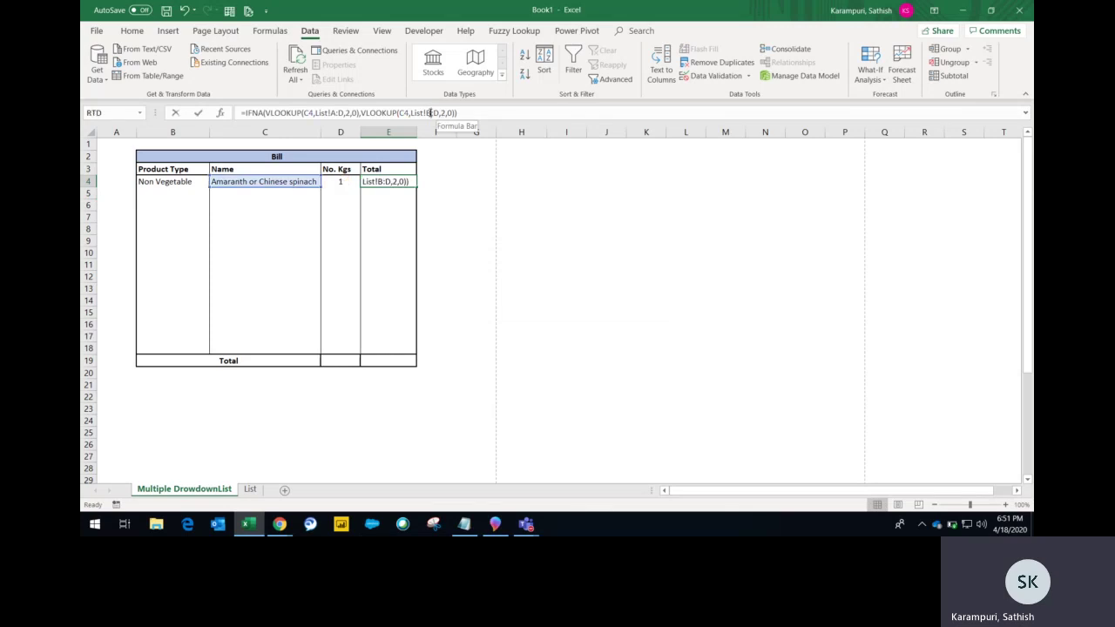
key(BackSpace)
text(C)
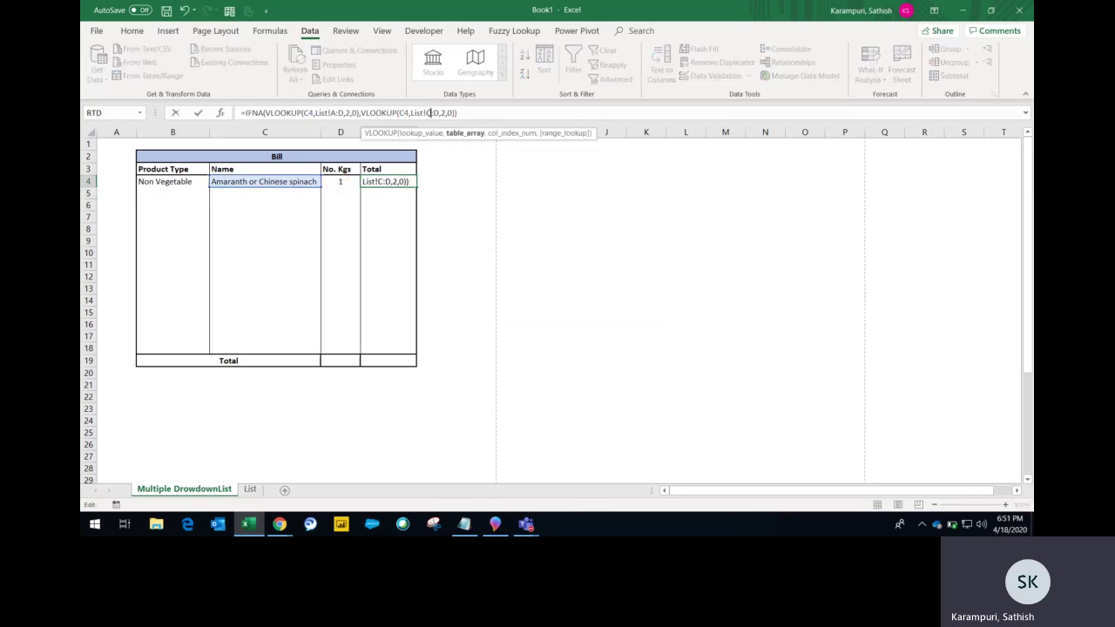
key(Return)
key(Up)
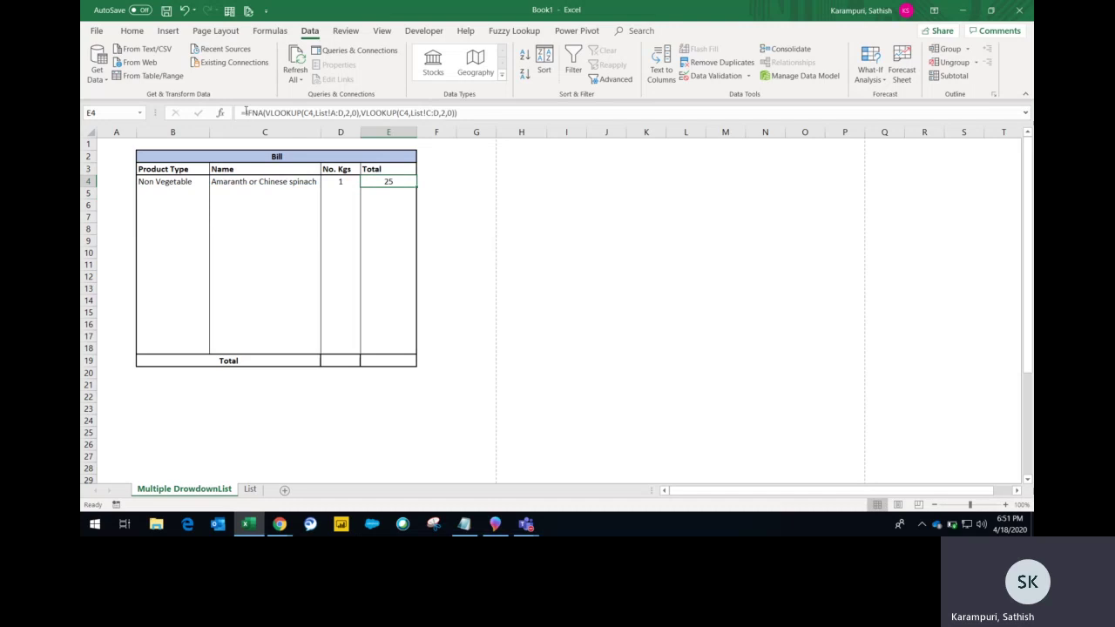
Step: Multiply the looked-up price by D4 so E4 shows 25
key(F2)
click(470, 121)
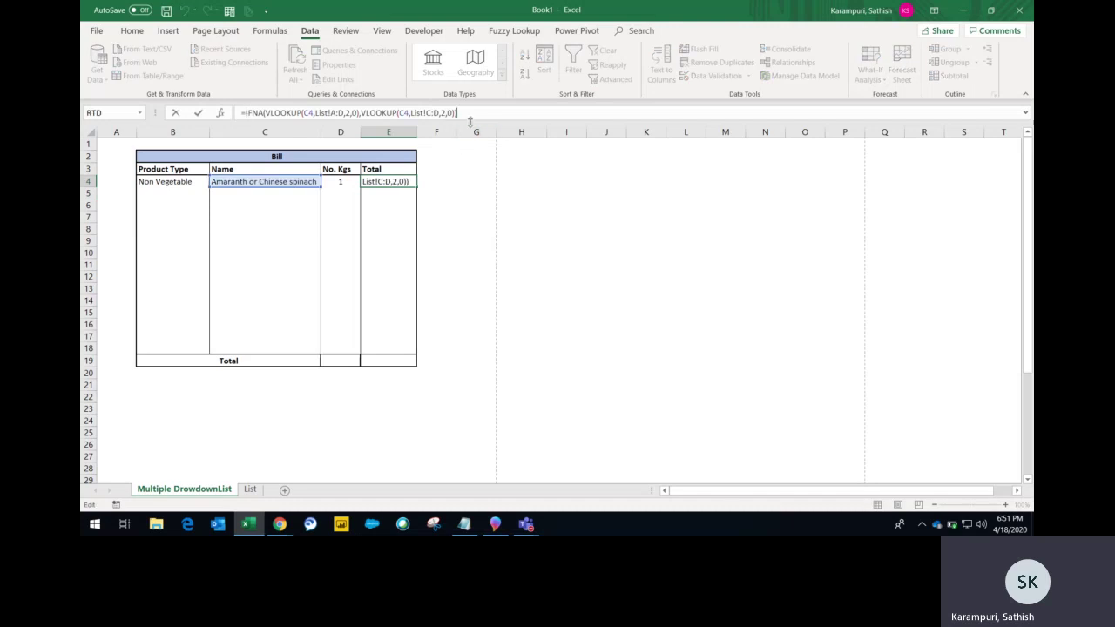
click(343, 180)
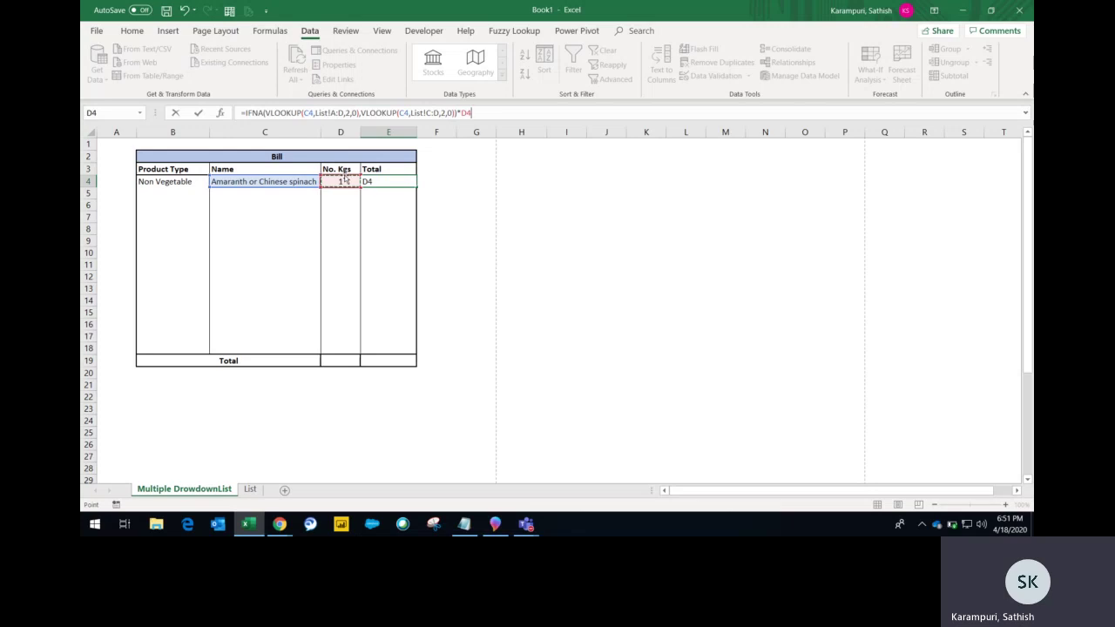
key(ctrl+Return)
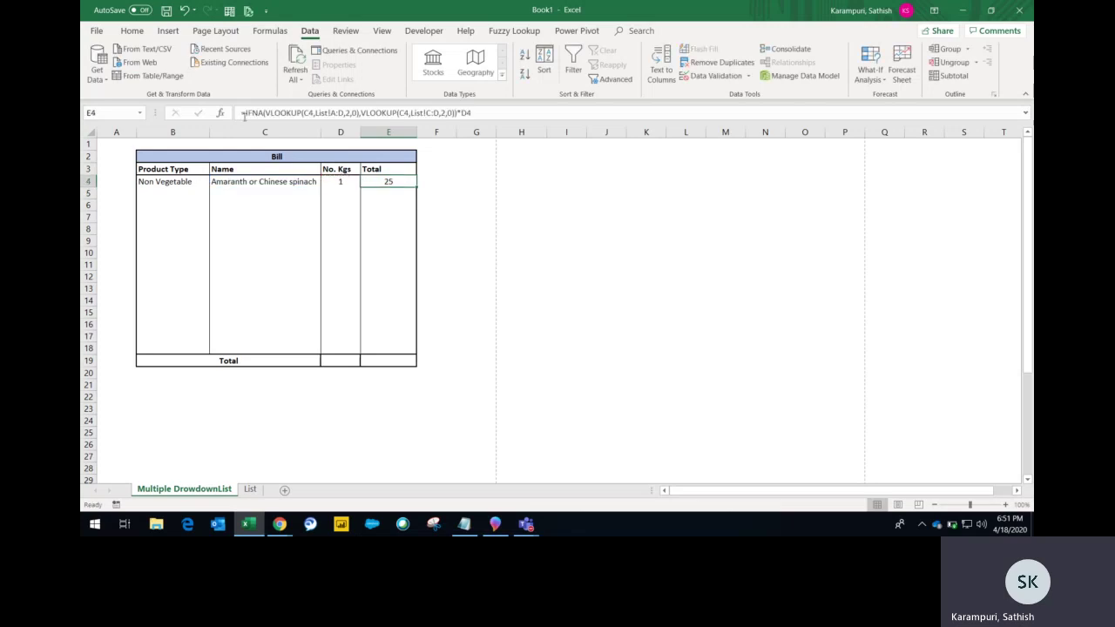
Step: Wrap E4's Total formula in IFERROR to suppress errors
click(245, 112)
text(i)
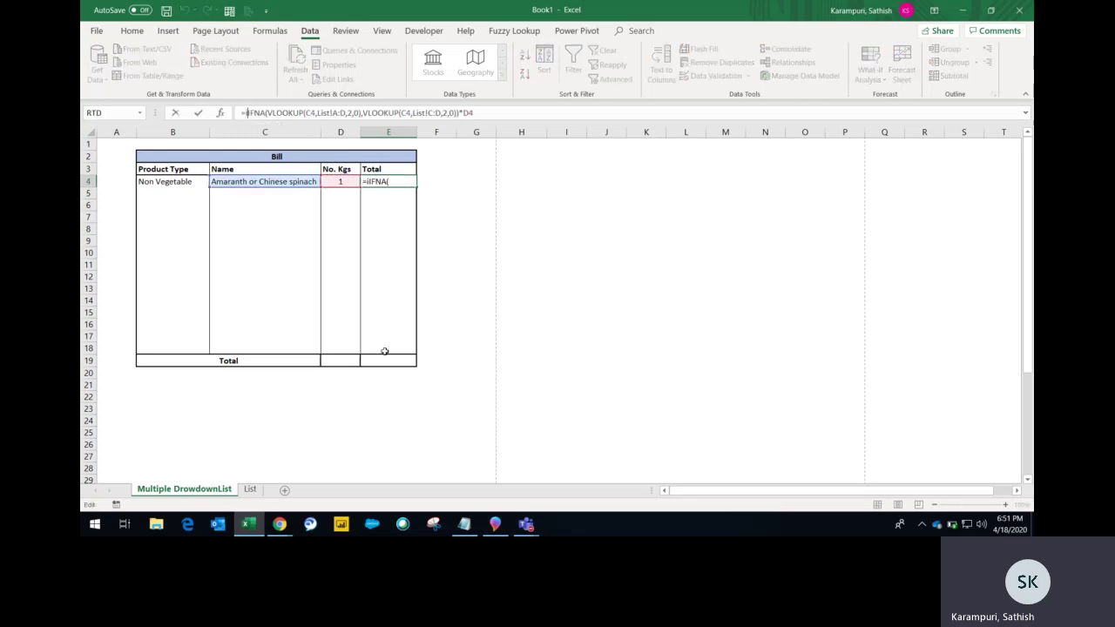
text(f)
key(Tab)
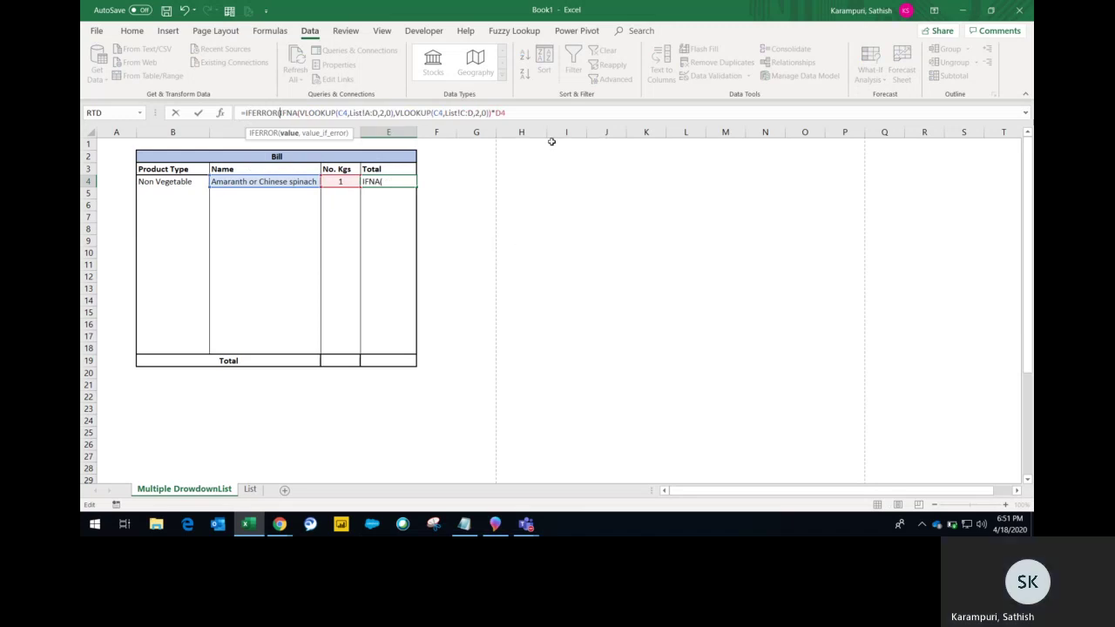
click(541, 117)
text(,0)
key(Return)
key(Up)
Step: Fill the Total formula down to E18 and check E19's =SUM(E4:E18)
key(shift+Down)
key(shift+Down)
key(shift+Down)
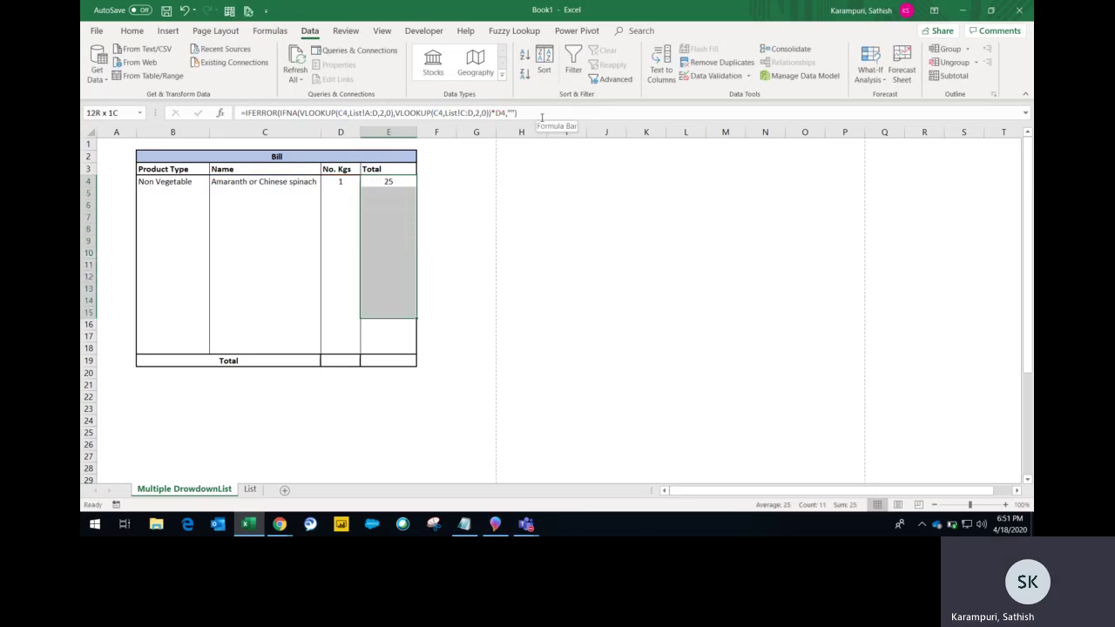
key(ctrl+d)
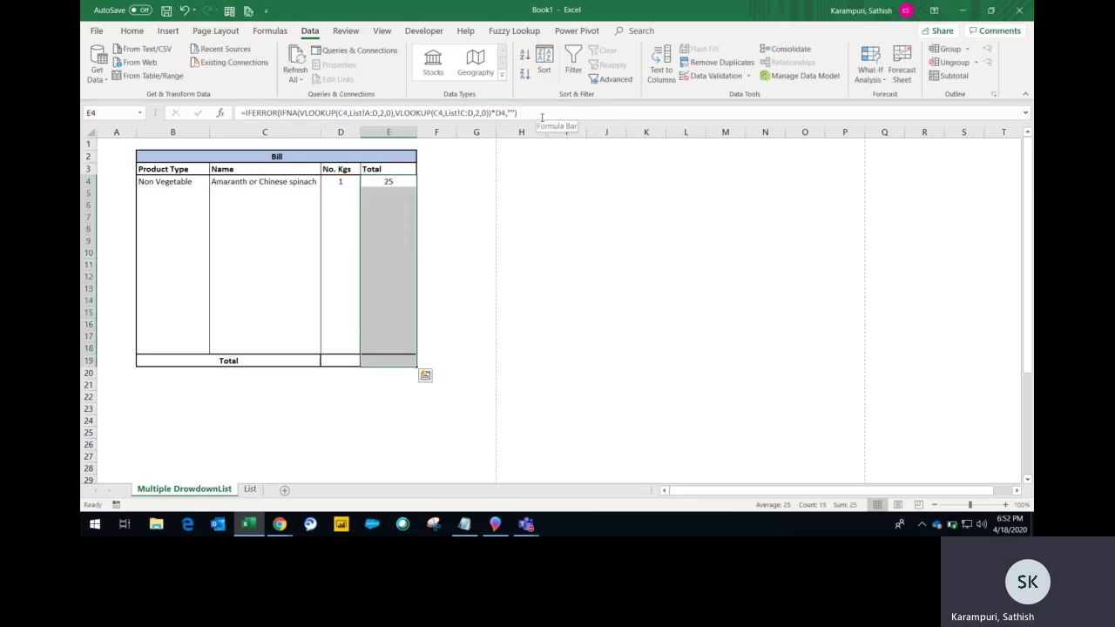
key(Down)
key(Up)
key(ctrl+Down)
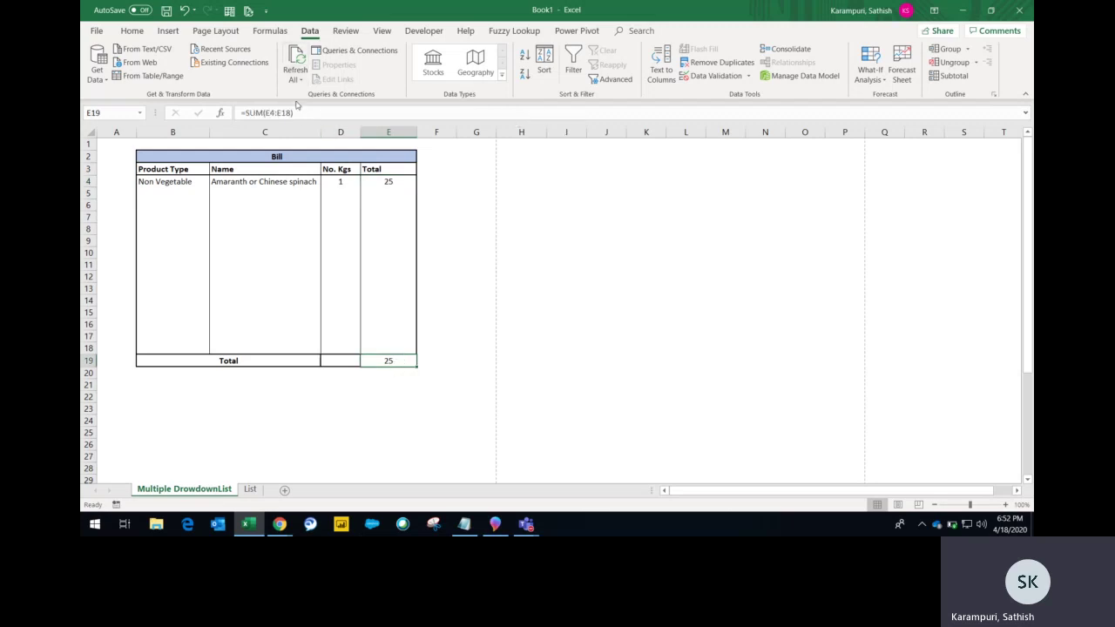
key(F2)
key(Escape)
Step: Copy D4 and select the cells below it as the paste target
click(334, 187)
key(ctrl+c)
drag(335, 193, 336, 205)
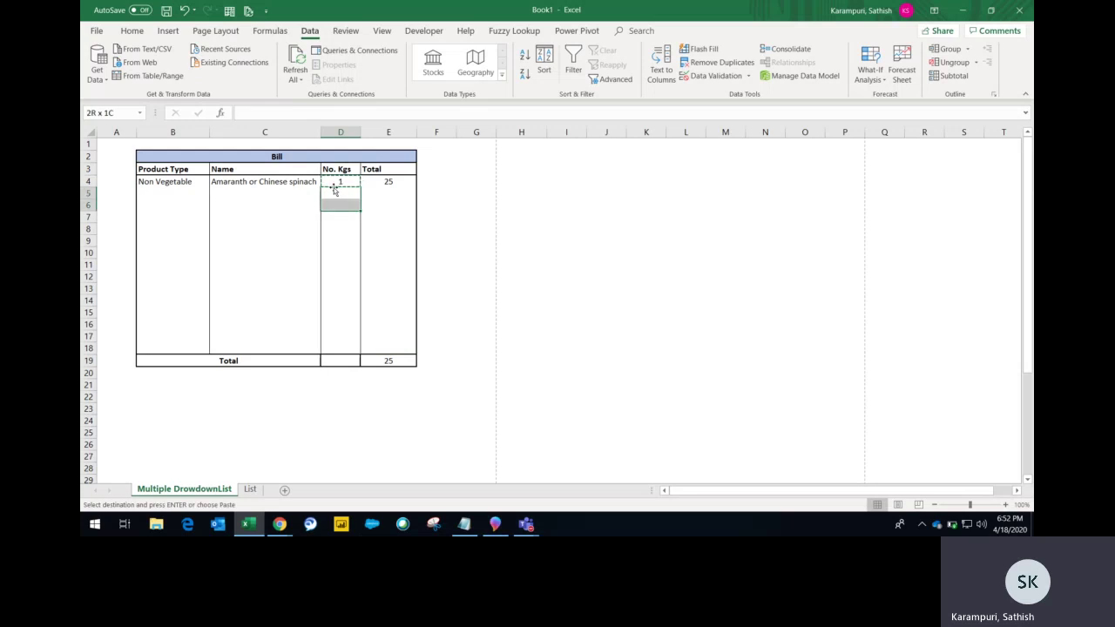
Step: Paste D4's validation rule onto D5:D18 and test the D5 dropdown
key(shift+Down)
key(shift+Down)
key(shift+Down)
key(shift+Down)
key(shift+Down)
key(ctrl+alt+v)
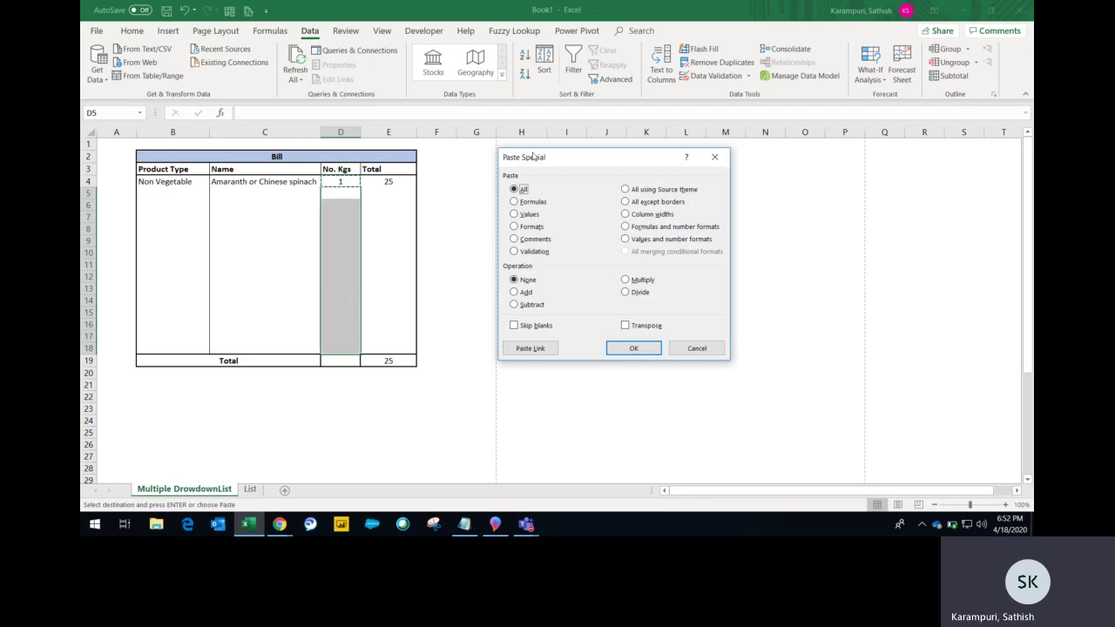
drag(533, 156, 510, 149)
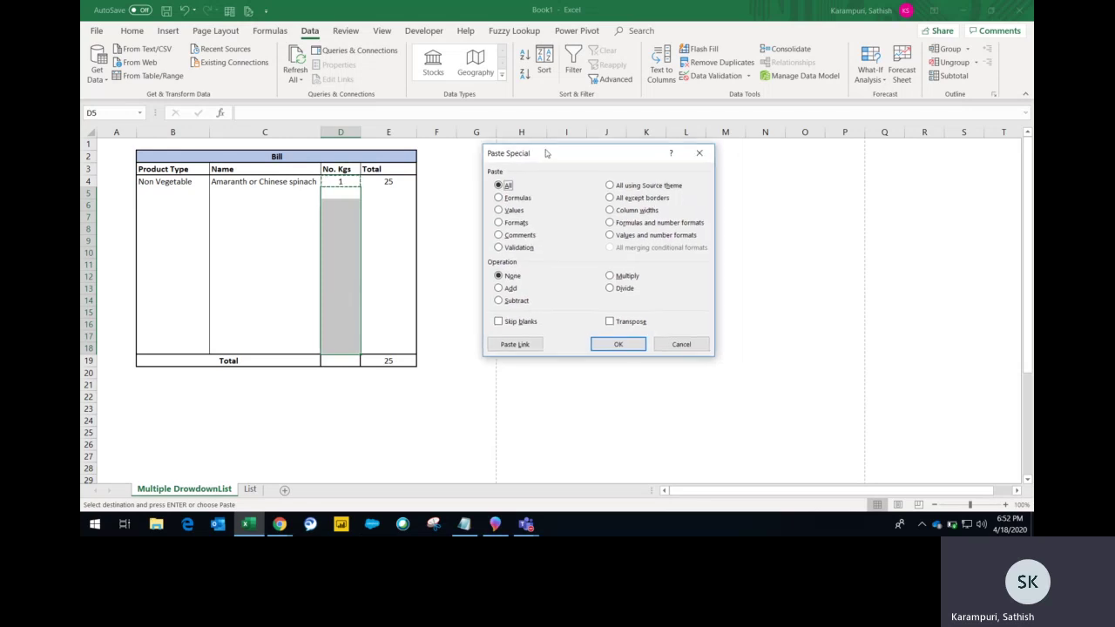
click(510, 244)
click(588, 342)
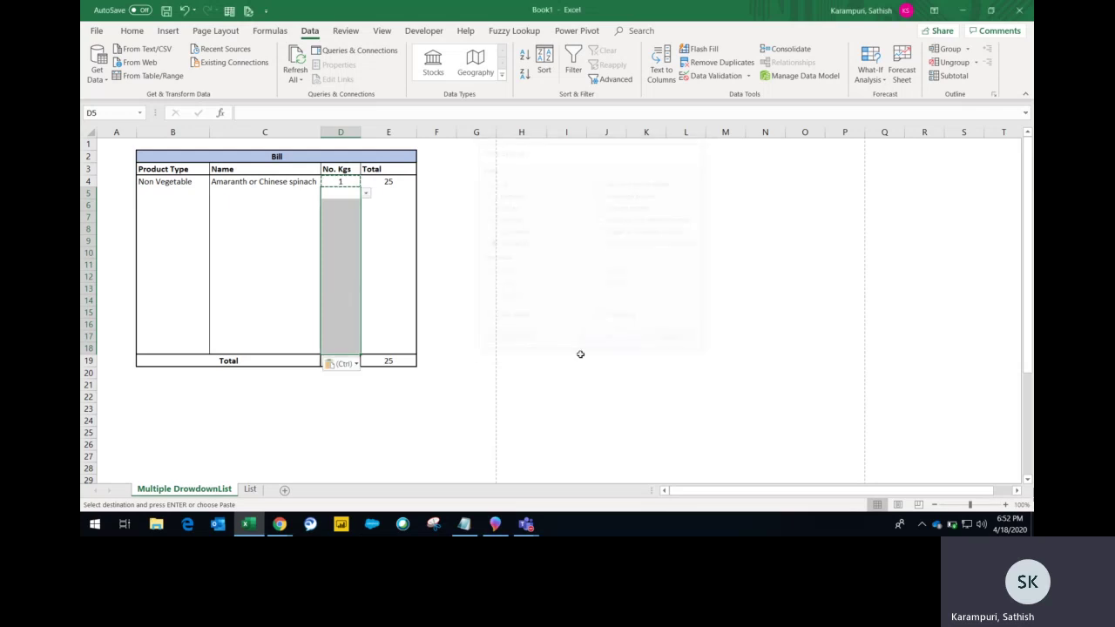
key(Escape)
key(alt+Down)
key(Escape)
Step: Paste B4's Product Type validation onto B5:B18 and test the B5 dropdown
key(Left)
key(Up)
key(Left)
key(ctrl+c)
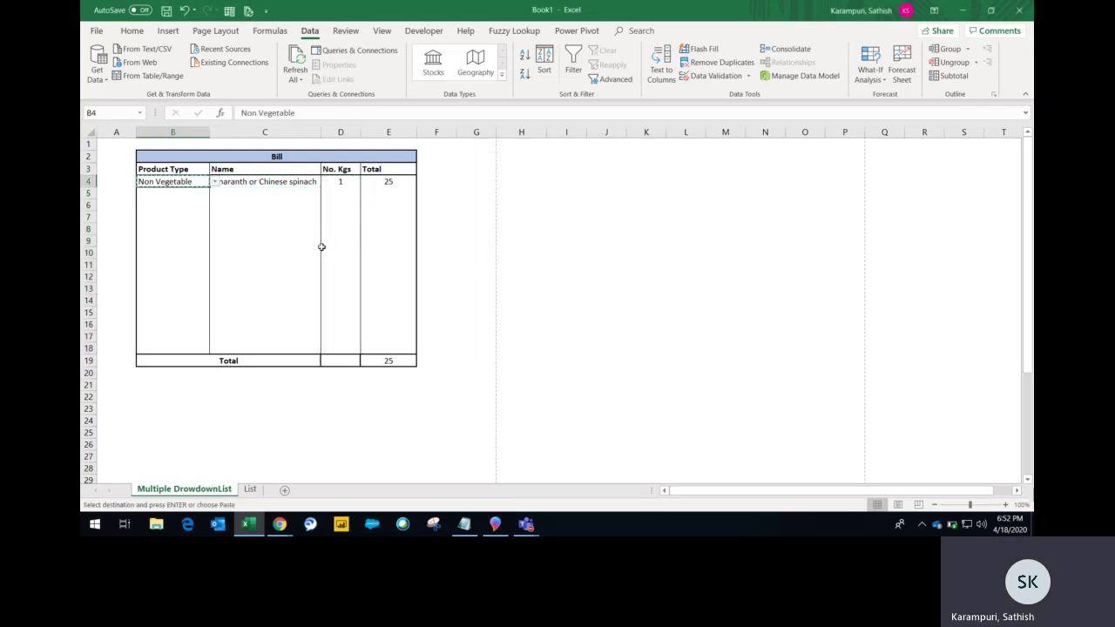
key(Down)
key(shift+Down)
key(shift+Down)
key(shift+Down)
key(shift+Down)
key(shift+Down)
key(shift+Down)
key(shift+Down)
key(shift+Down)
key(ctrl+alt+v)
click(514, 244)
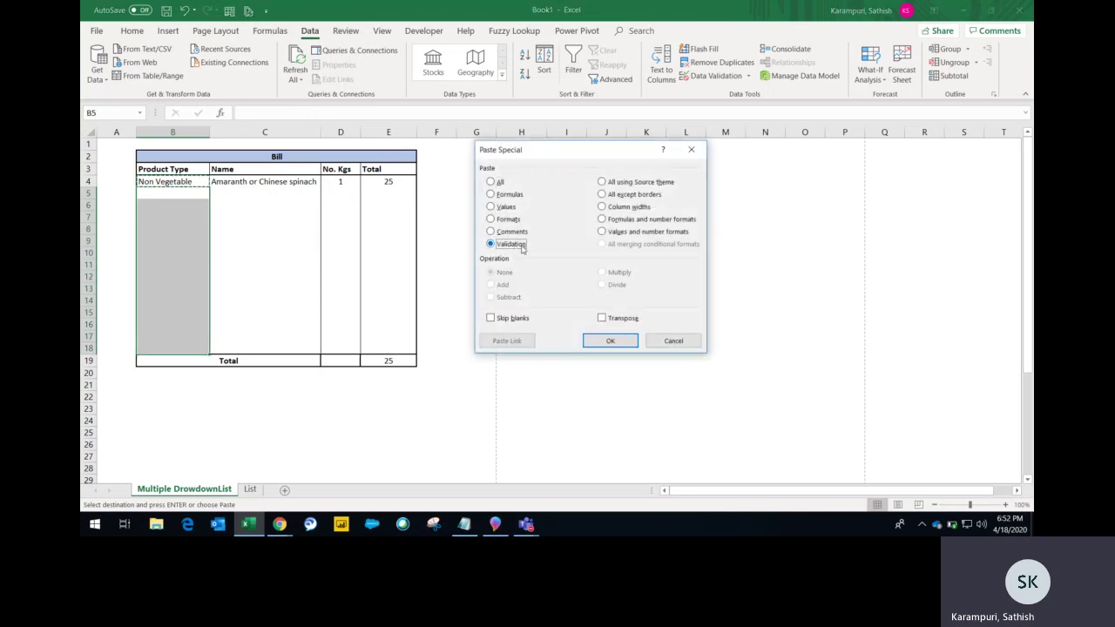
click(626, 341)
key(alt+Down)
key(Escape)
key(Right)
key(Up)
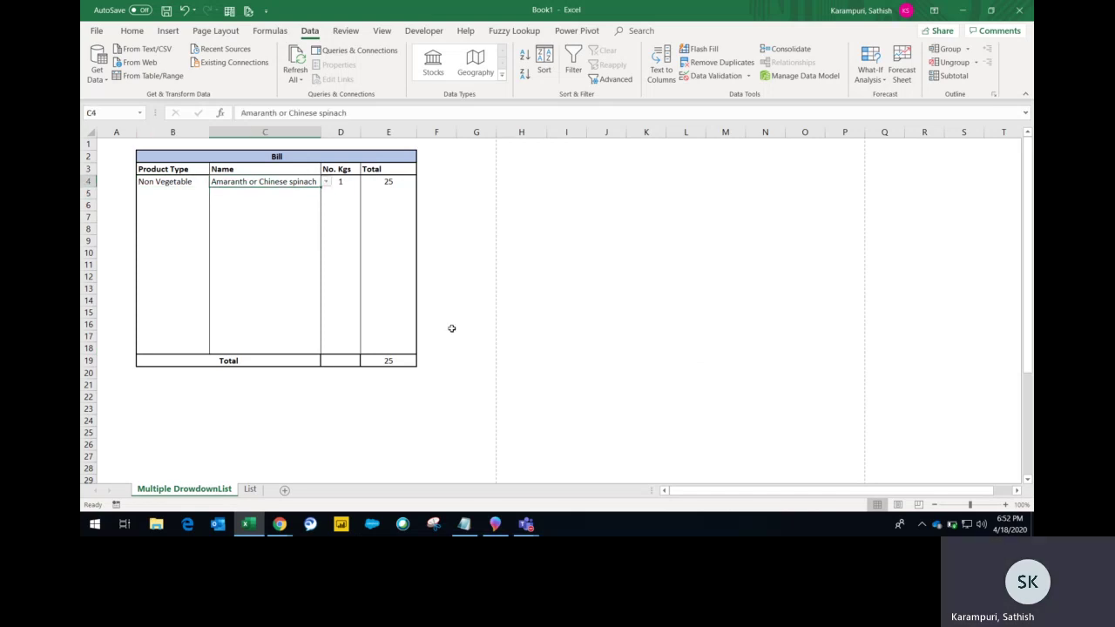
key(Right)
key(Right)
key(Right)
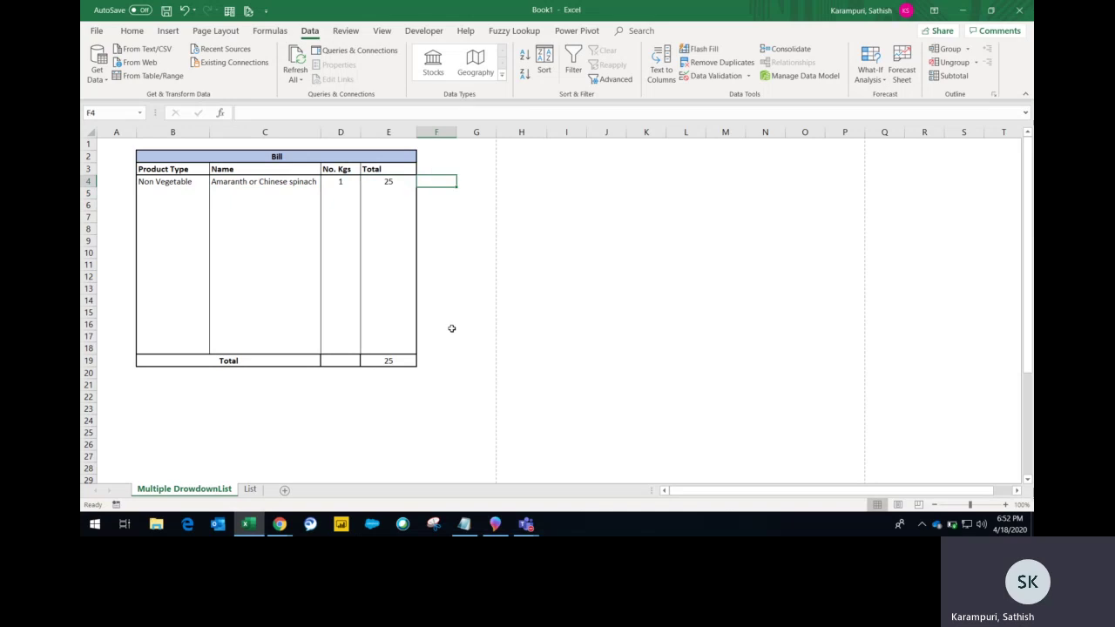
Step: Start an OFFSET formula in F4 anchored at List!$A$1
key(Left)
key(Right)
key(F2)
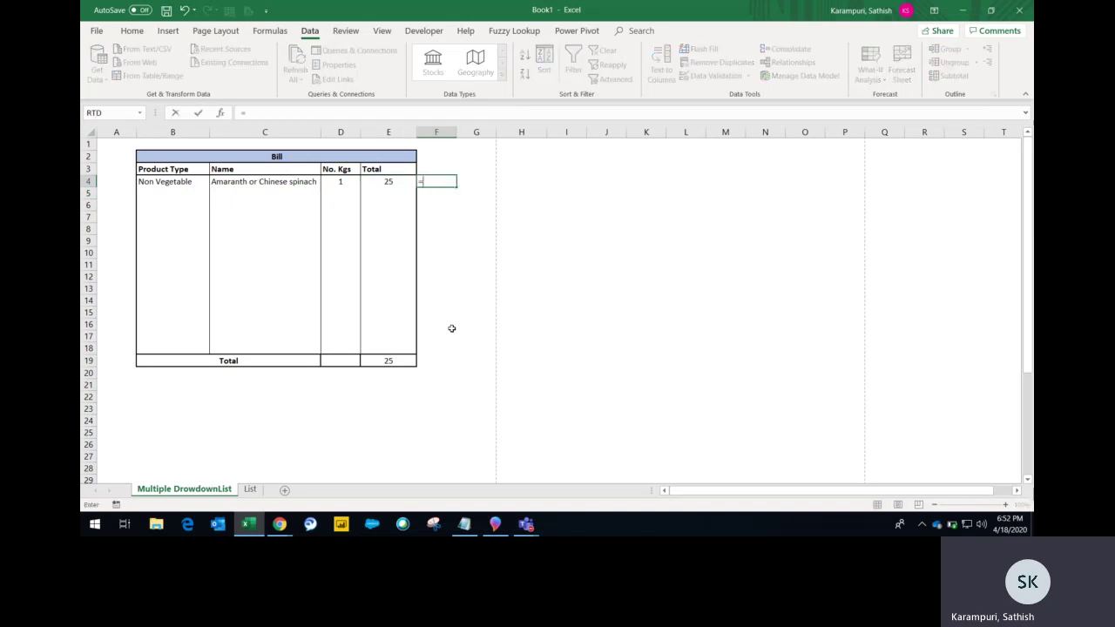
text(=off)
key(Tab)
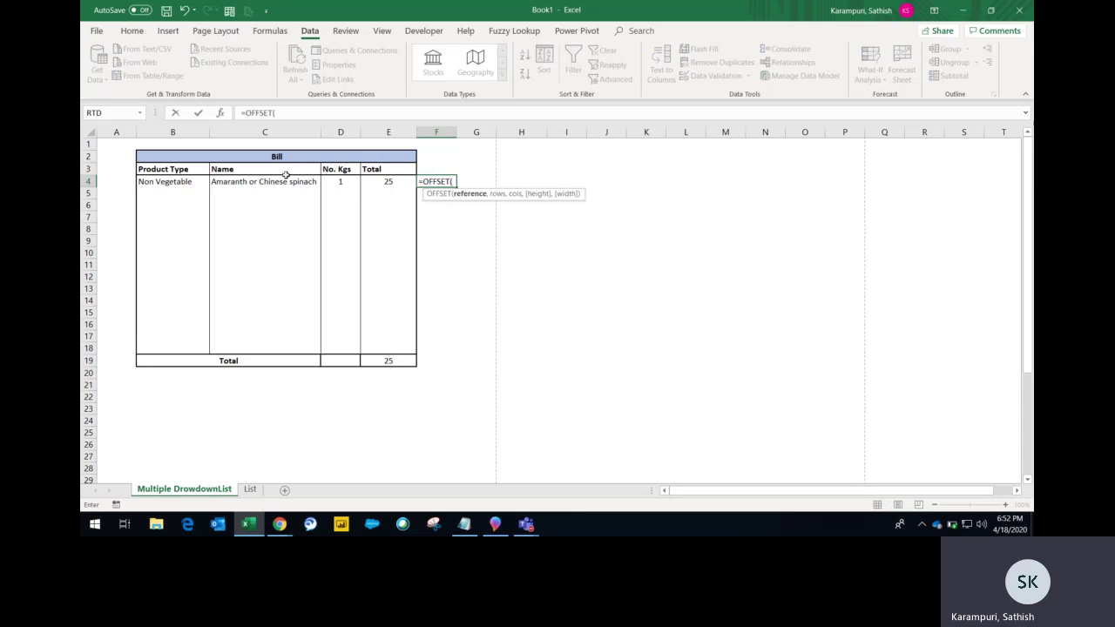
click(250, 489)
click(133, 143)
key(F4)
text(,)
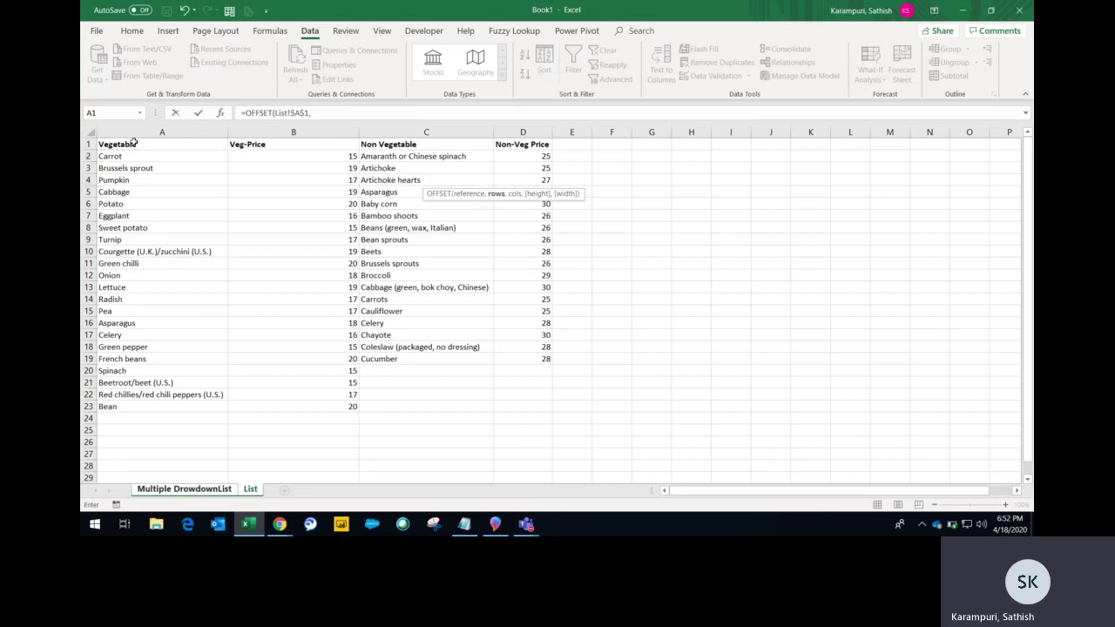
text(,ma)
key(Tab)
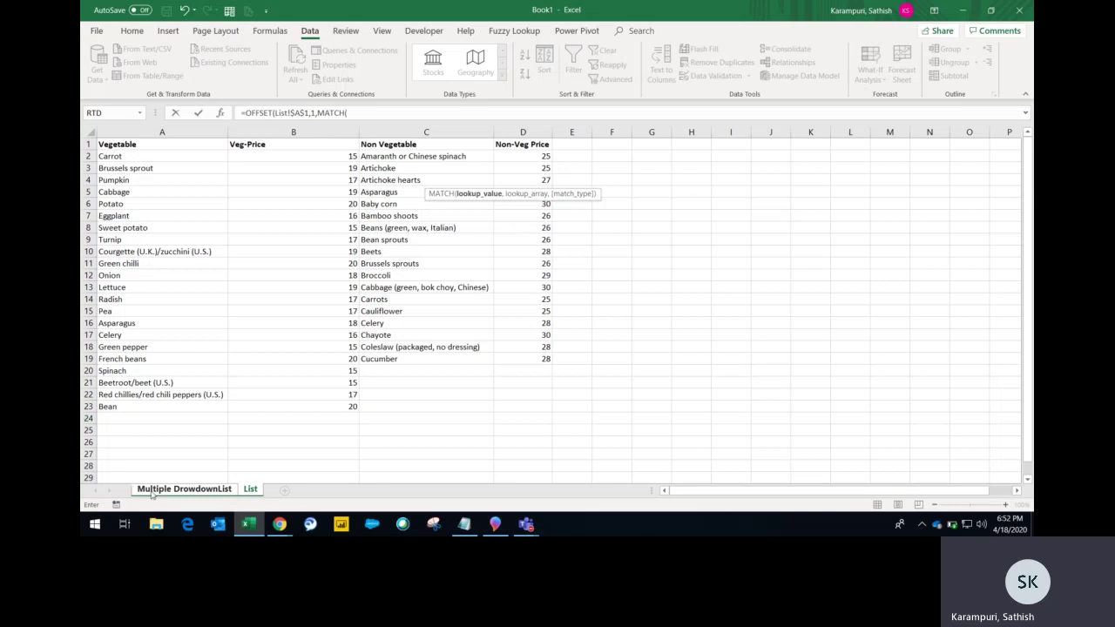
Step: Use MATCH($B4,List!$A$1:$D$1,0)-1 as the OFFSET column argument and commit
click(154, 490)
click(146, 182)
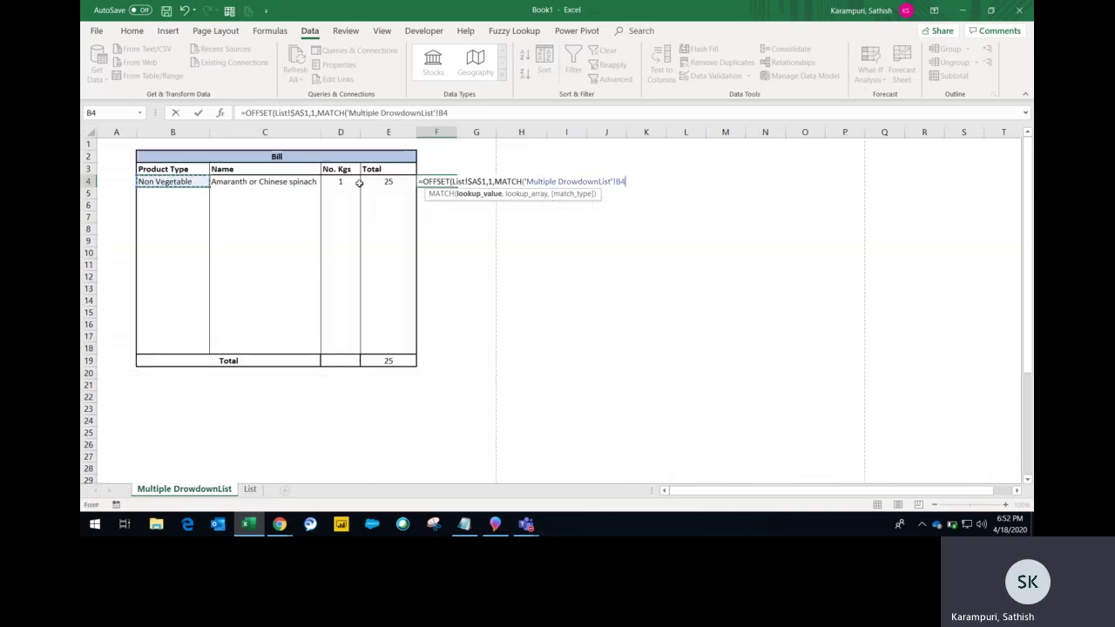
key(F4)
key(F4)
key(F4)
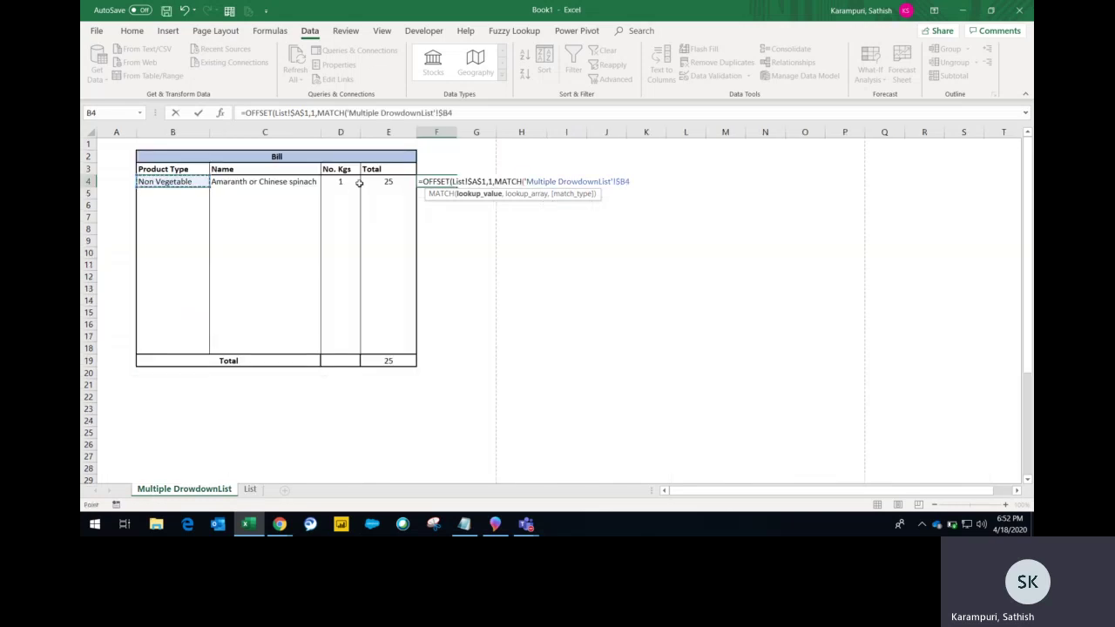
text(,)
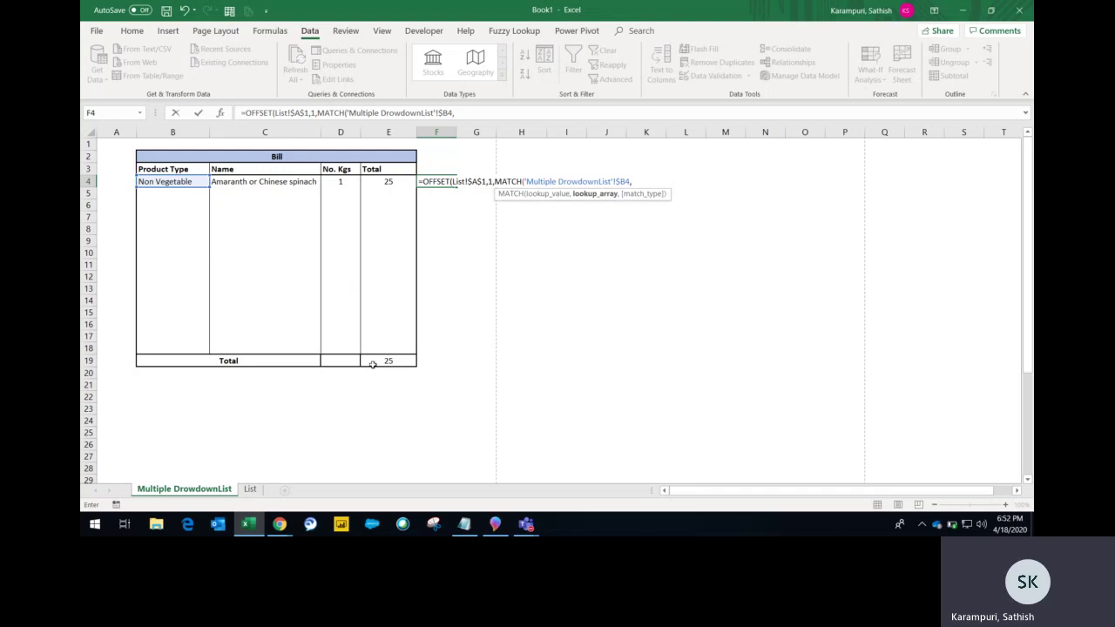
click(250, 489)
click(183, 152)
key(Up)
key(shift+Right)
key(shift+Right)
key(shift+Right)
key(F4)
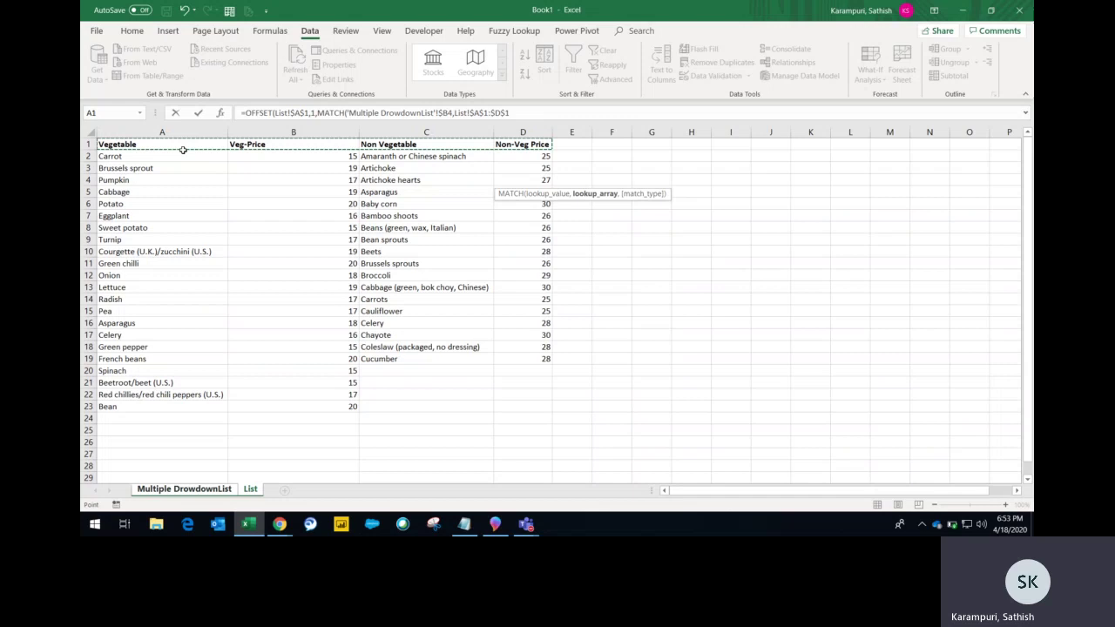
text(,)
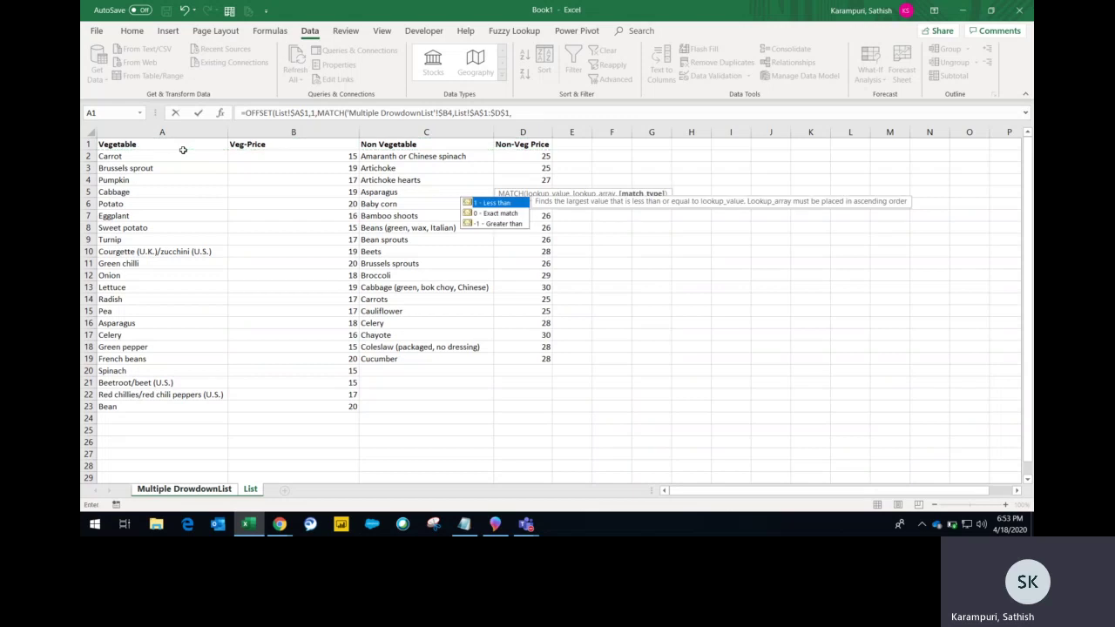
text(0)-1,100)
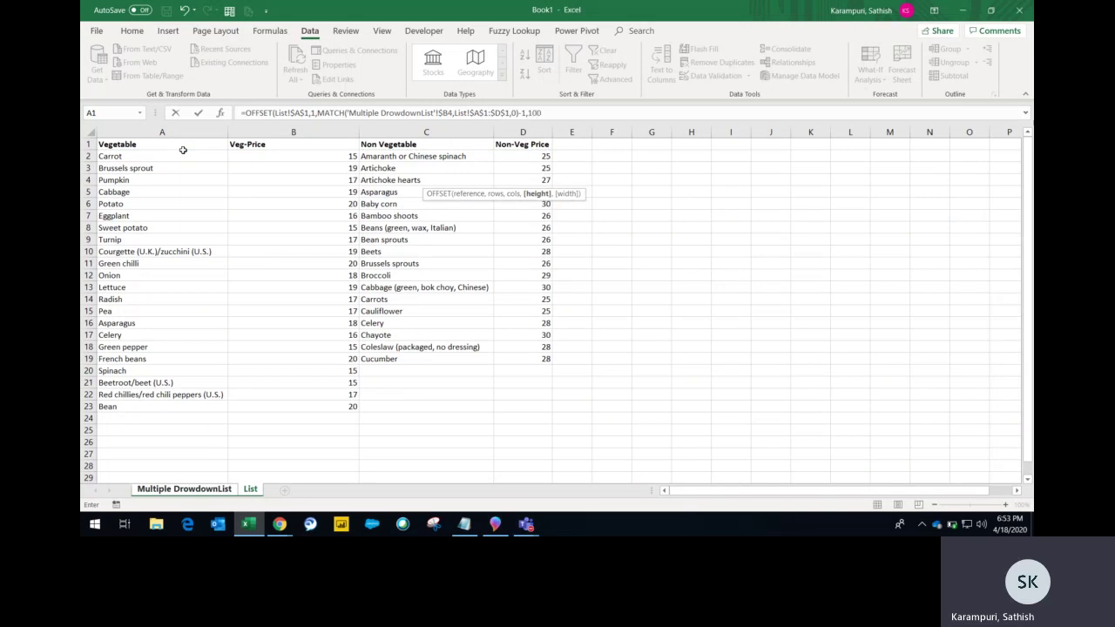
text())
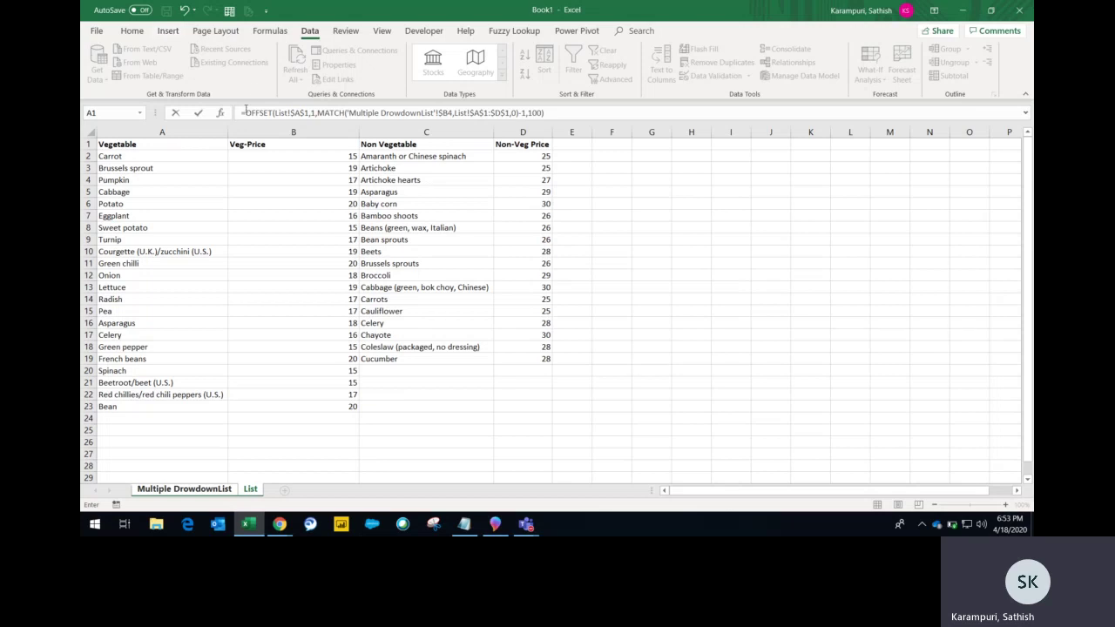
text(C)
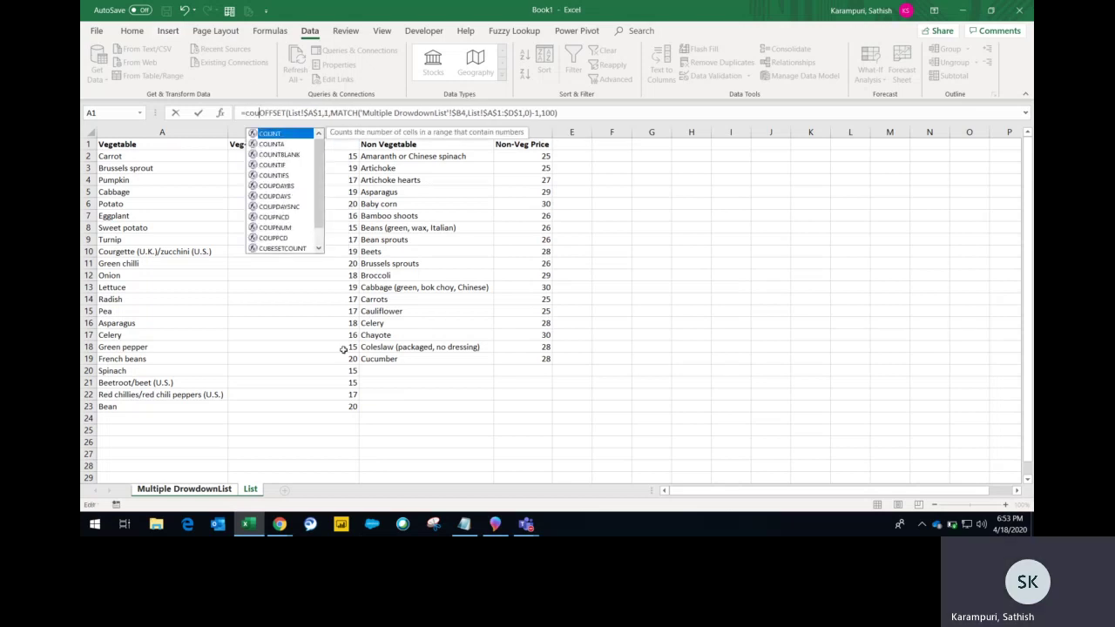
key(BackSpace)
key(Return)
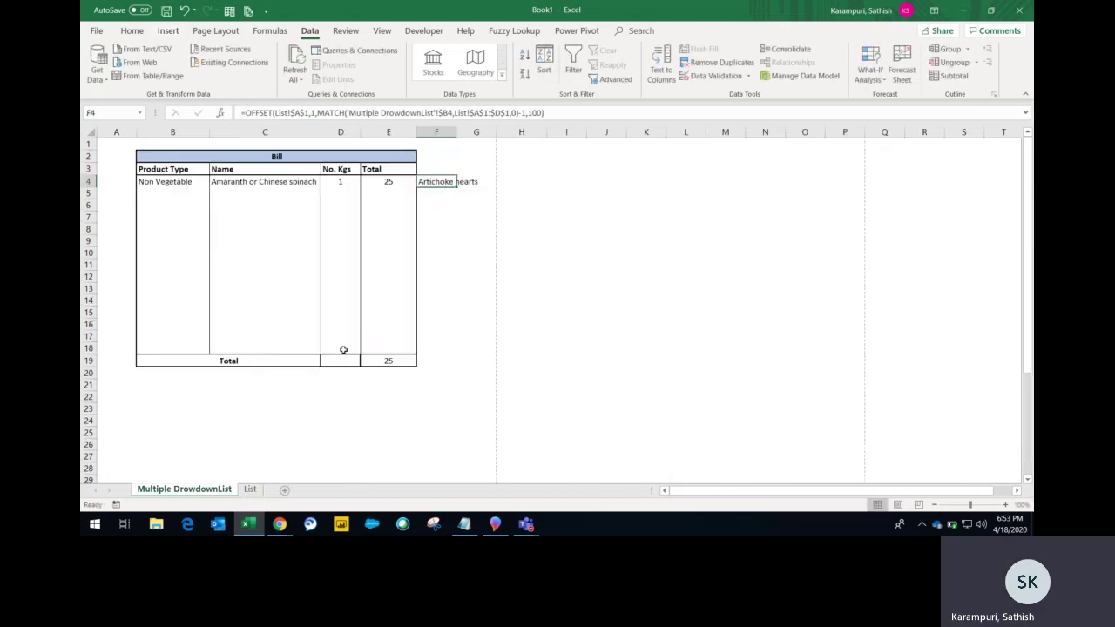
Step: Wrap the OFFSET expression in COUNTA, accepting Excel's formula correction
click(247, 112)
text(cou)
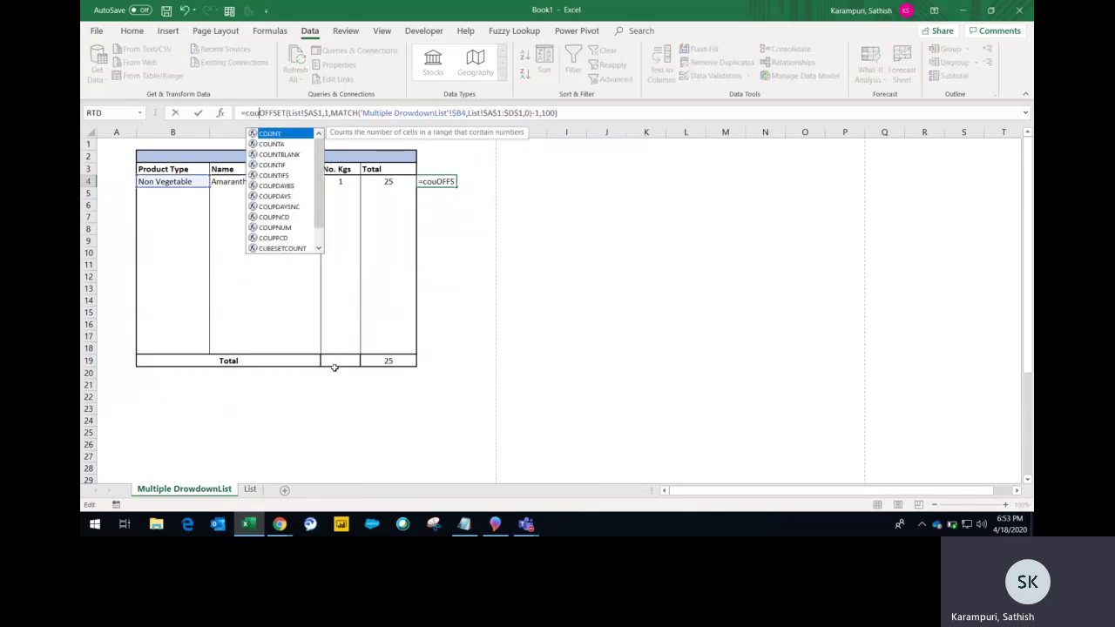
key(BackSpace)
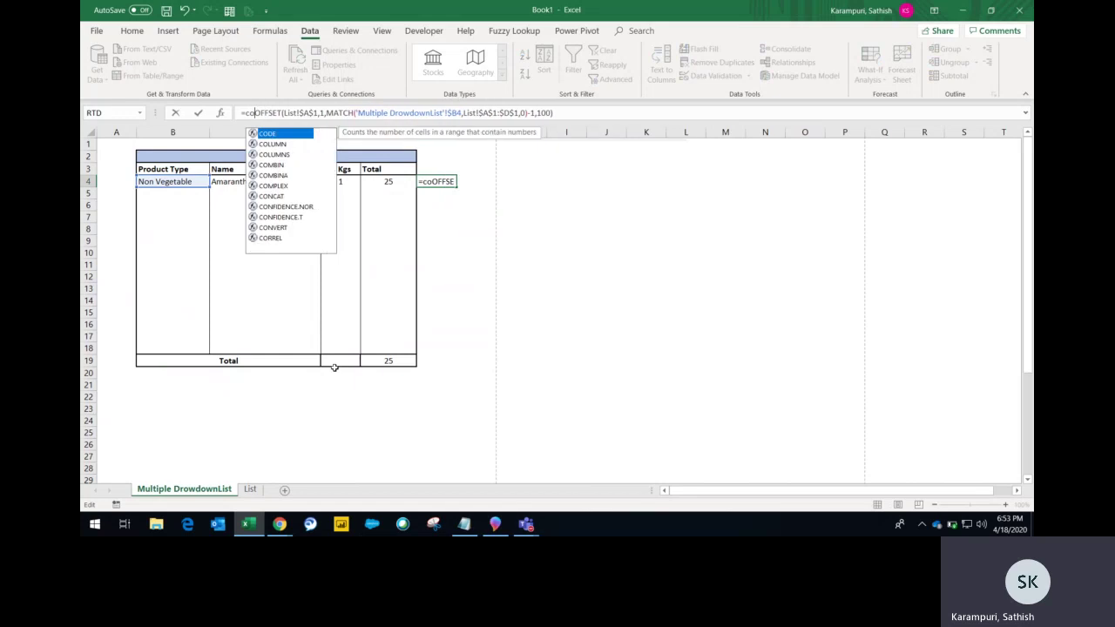
text(unta)
key(Tab)
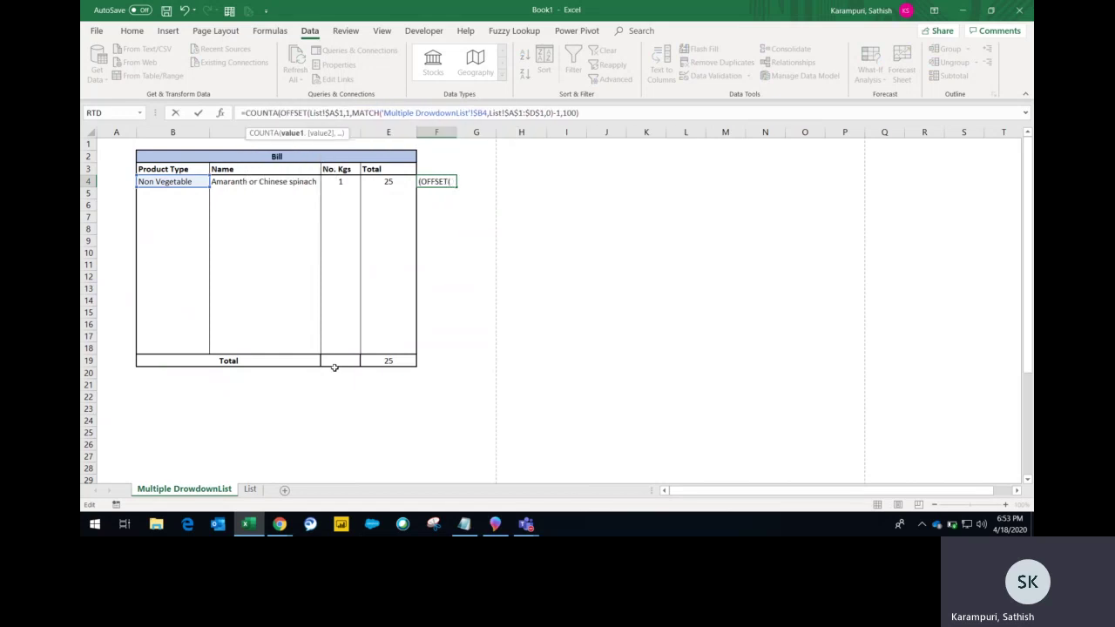
key(Return)
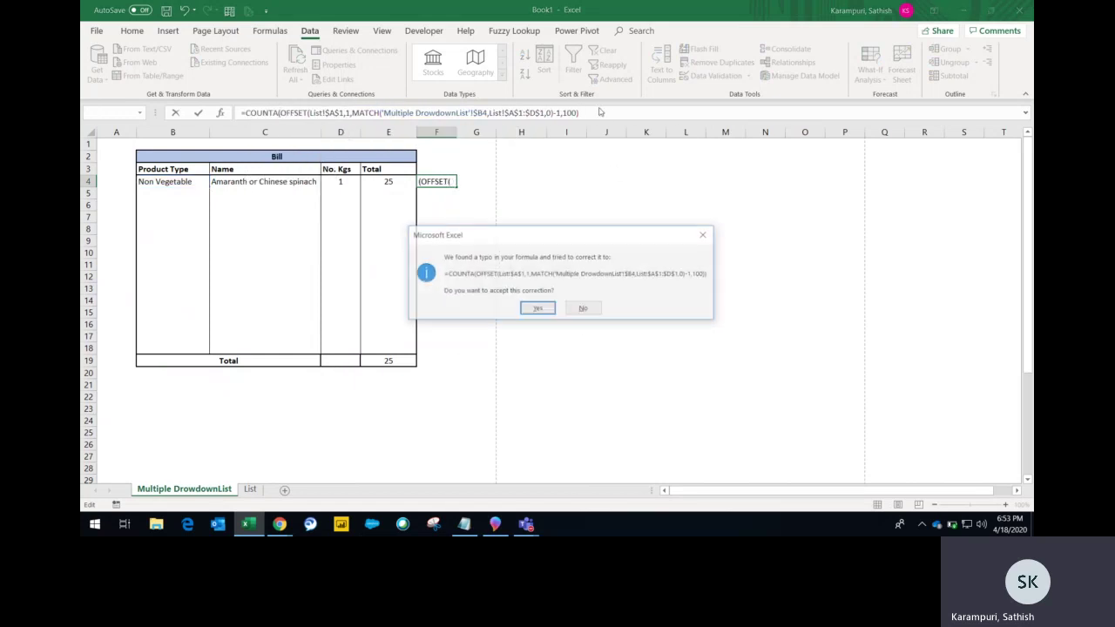
key(Return)
key(Up)
key(Up)
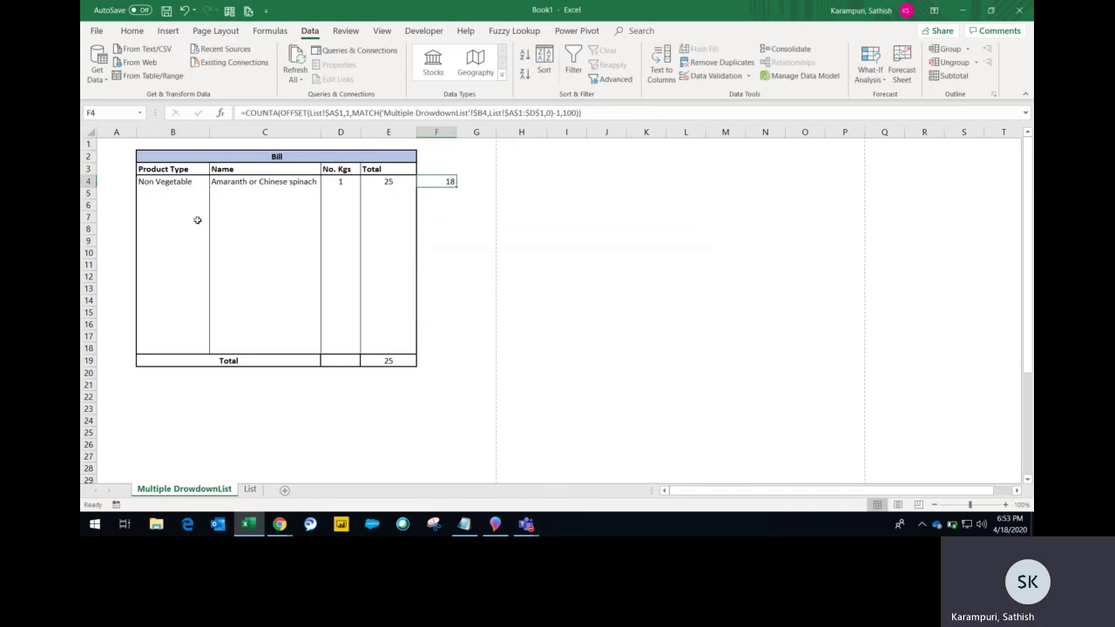
Step: Check the Non Vegetable names on List, then set B4 to Vegetable
key(ctrl+Page_Down)
key(Right)
key(Right)
key(Down)
key(ctrl+shift+Down)
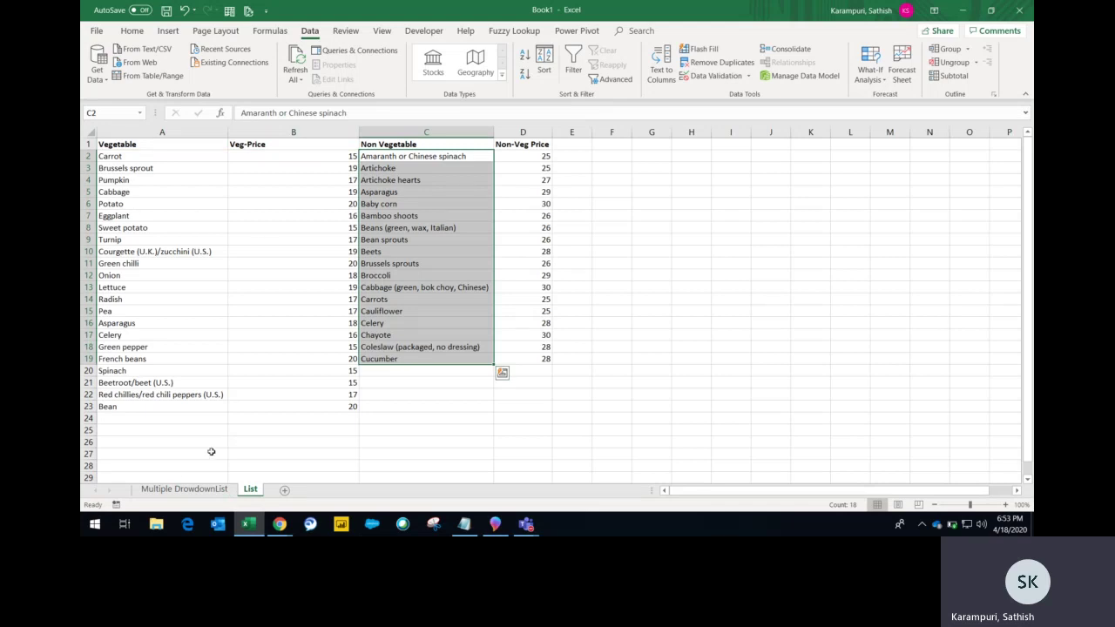
click(184, 489)
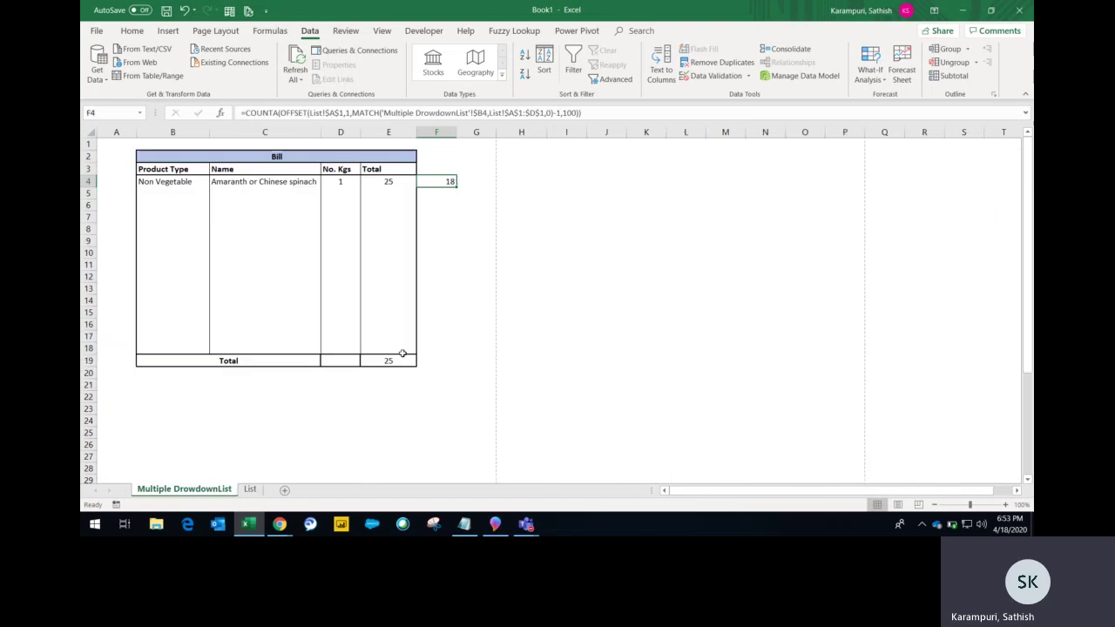
click(173, 183)
key(alt+Down)
click(170, 192)
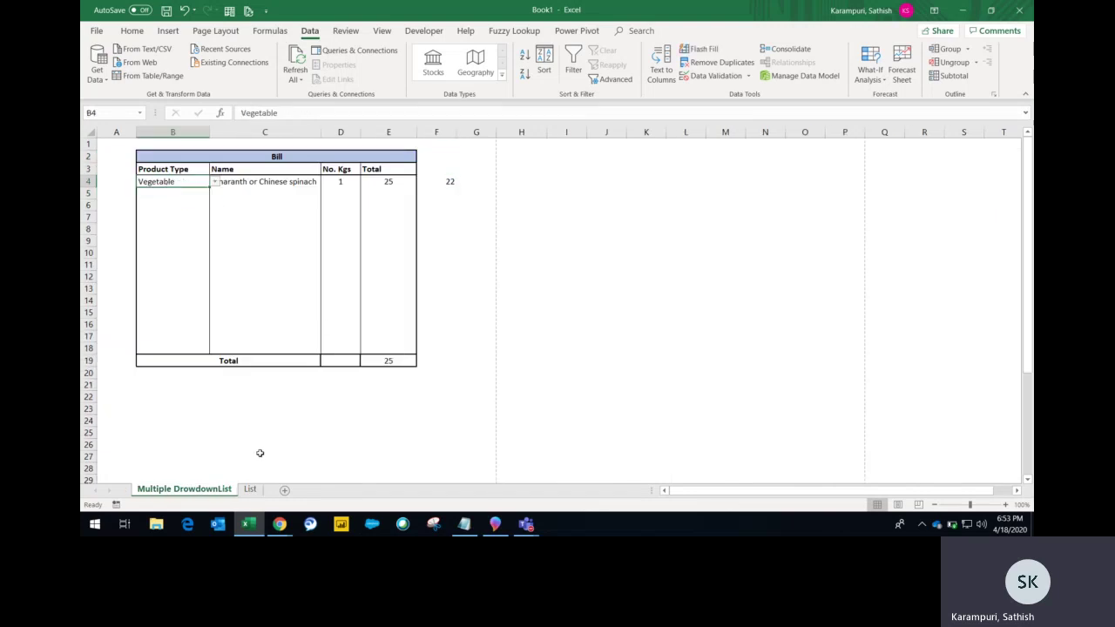
Step: Select the Vegetable names on the List sheet to compare the count
click(250, 489)
click(131, 319)
key(ctrl+Up)
key(Down)
key(ctrl+shift+Down)
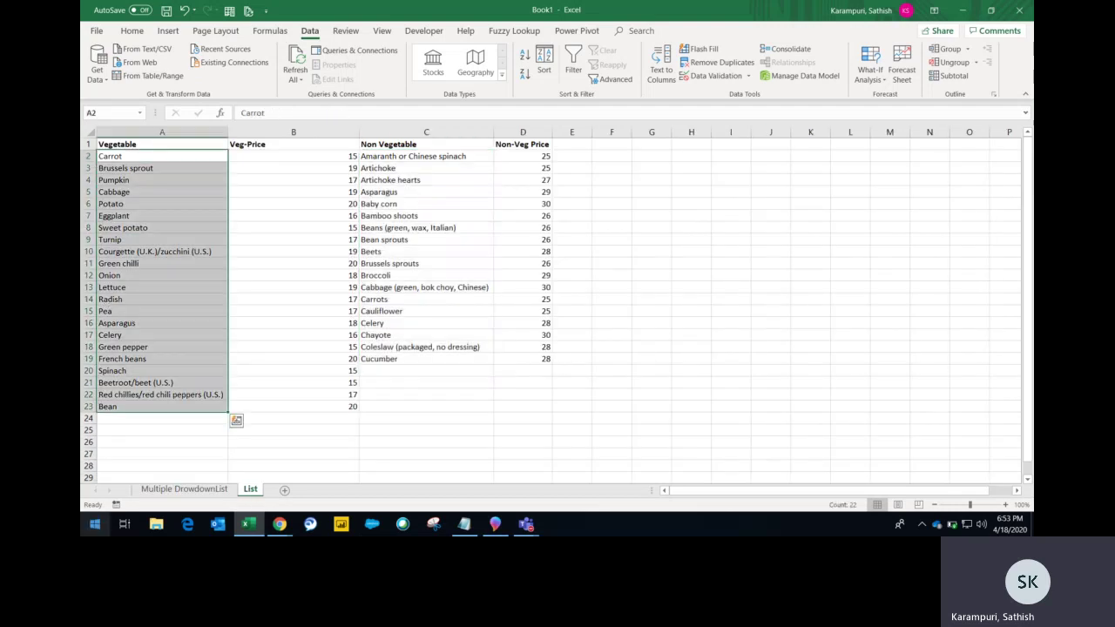
click(184, 489)
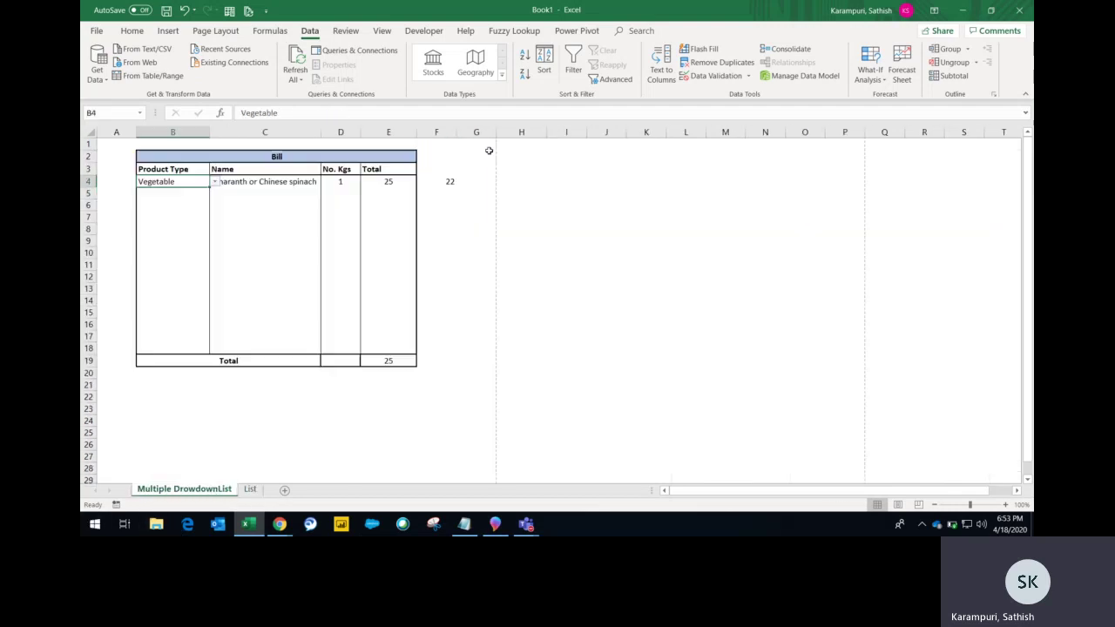
Step: Append +1 to the F4 formula so it shows 23
click(449, 180)
click(601, 115)
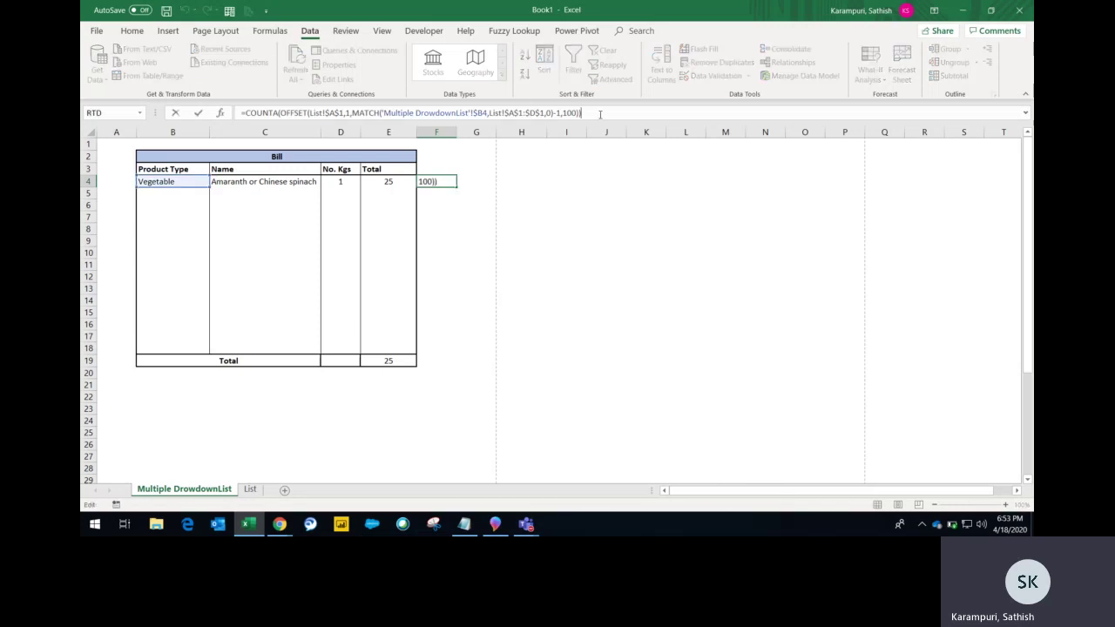
text(+1)
key(Return)
key(Up)
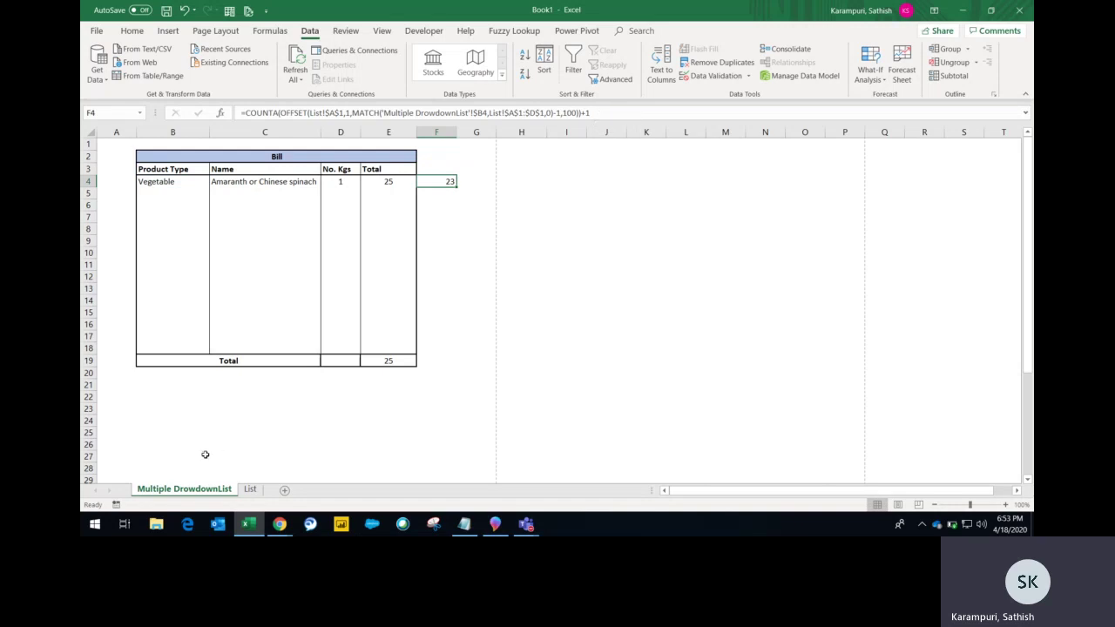
Step: Confirm Bean sits in row 23 on List, then copy F4's formula text
click(250, 488)
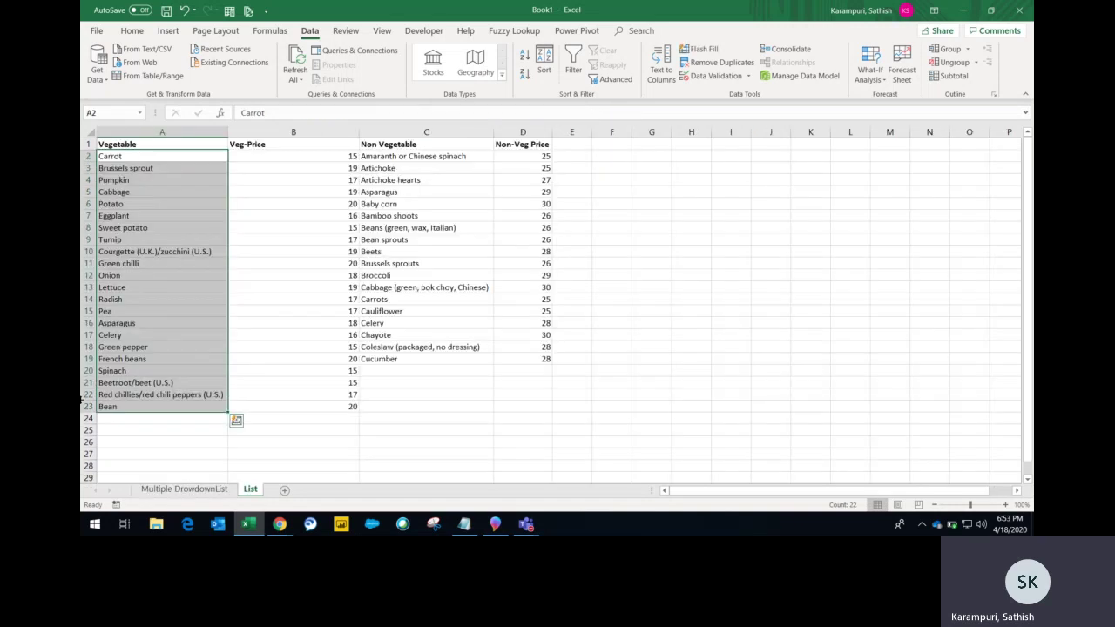
click(88, 406)
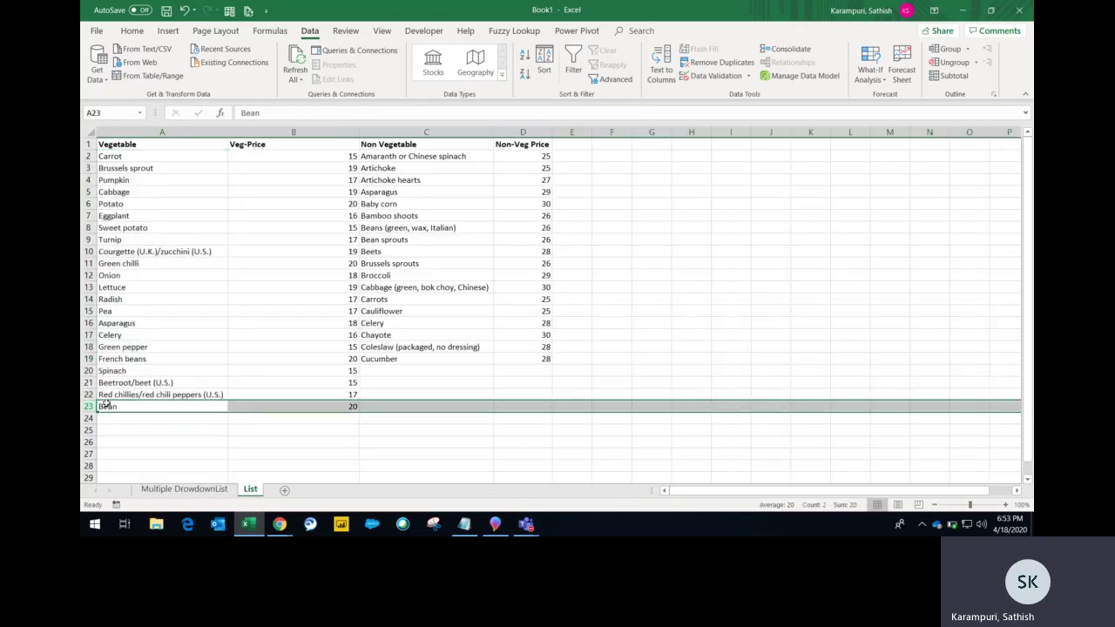
click(183, 489)
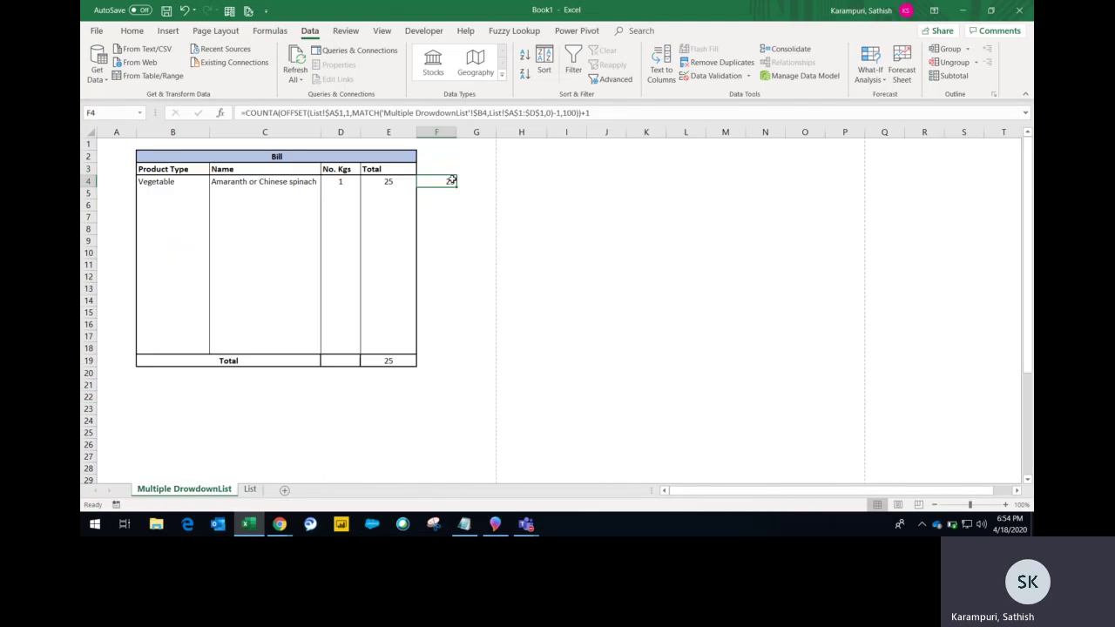
drag(640, 112, 235, 93)
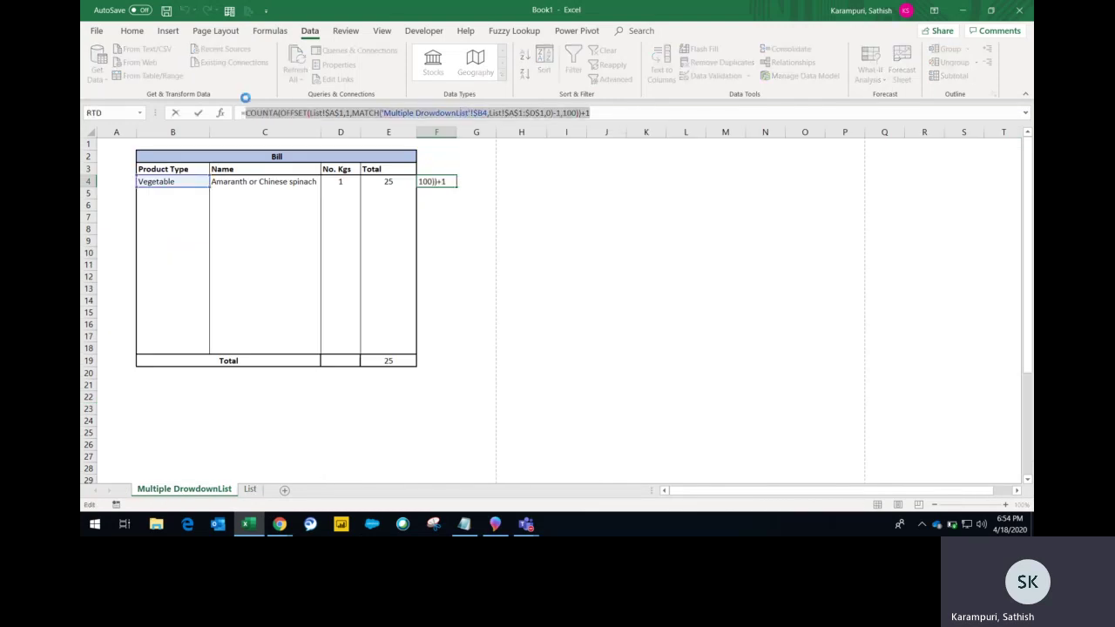
key(Escape)
click(224, 184)
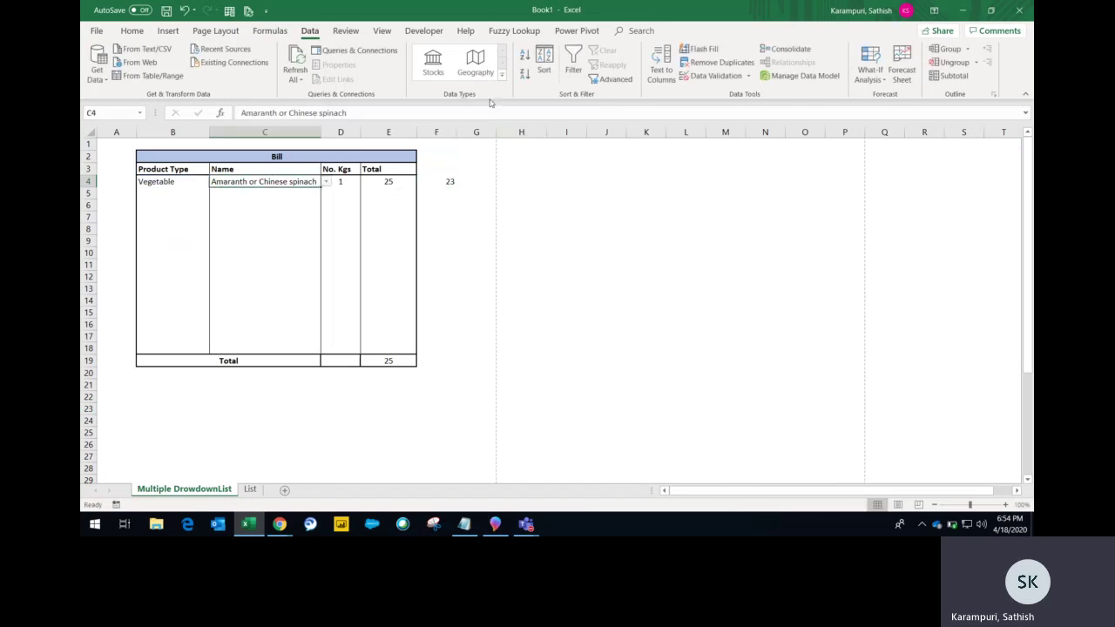
click(722, 77)
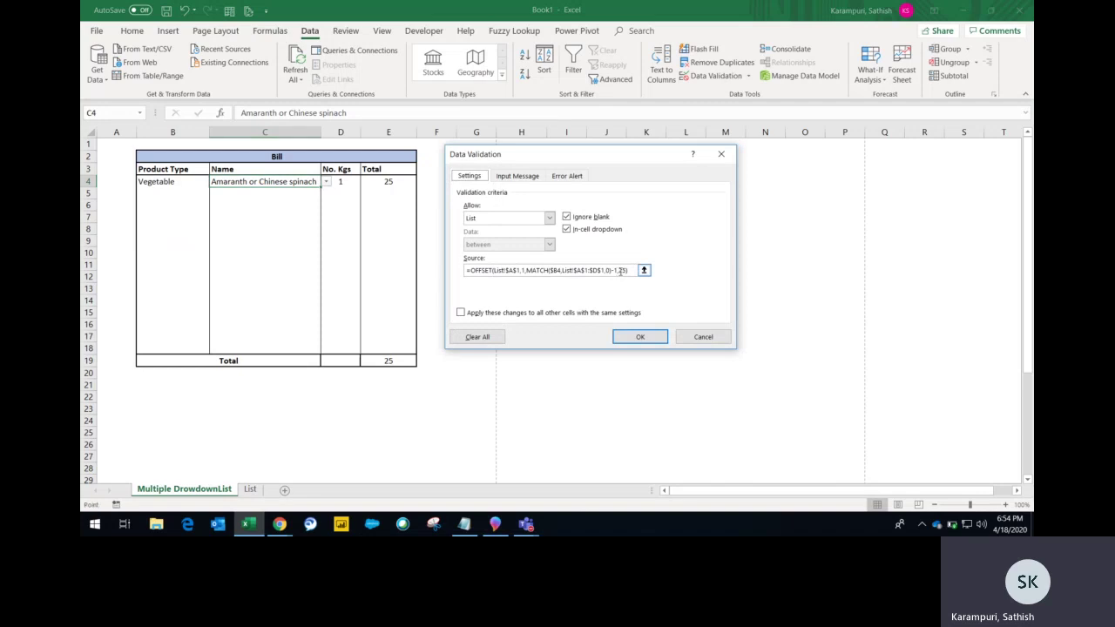
click(621, 271)
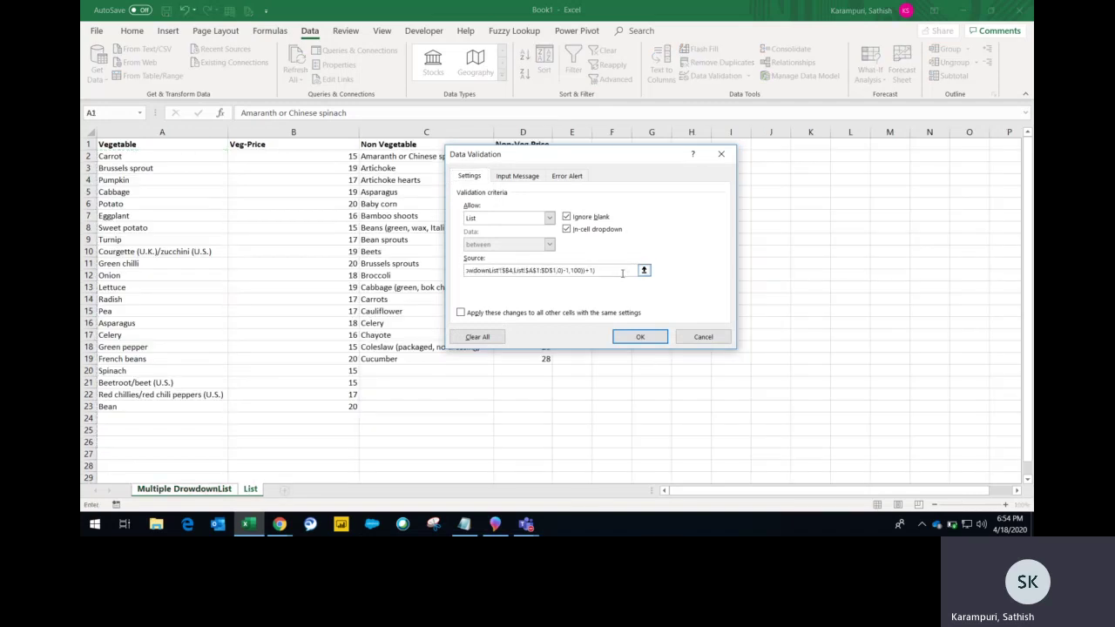
click(641, 337)
key(alt+Down)
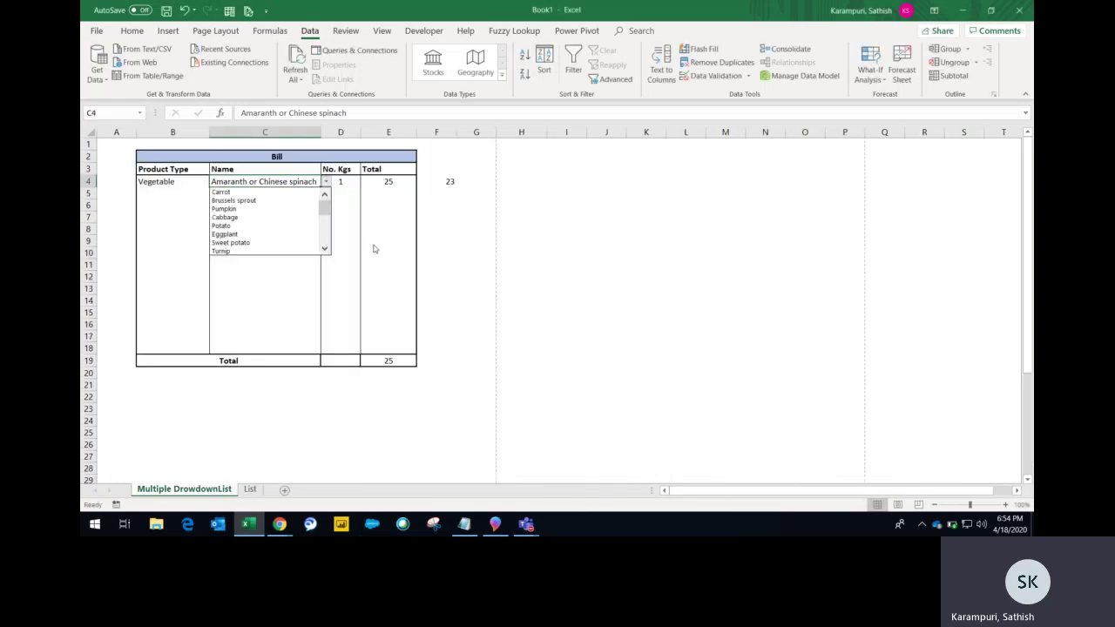
key(Down)
key(Page_Down)
key(Page_Down)
key(Page_Down)
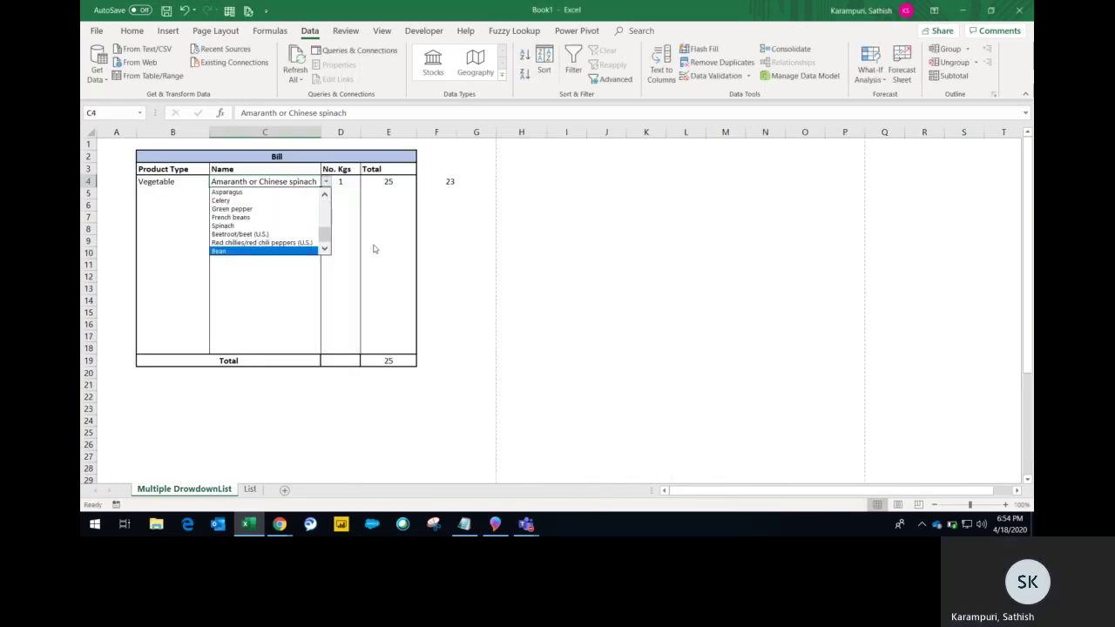
key(Escape)
key(Left)
key(alt+Down)
key(Down)
key(Return)
key(Right)
key(alt+Down)
key(Down)
key(Down)
key(Page_Down)
key(Page_Down)
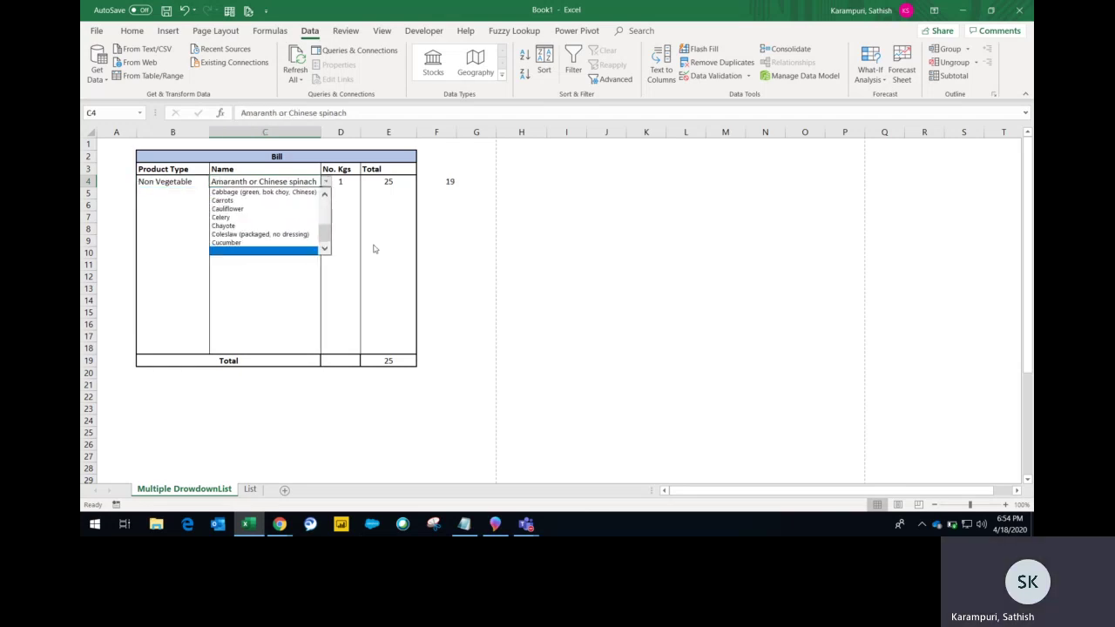
key(Escape)
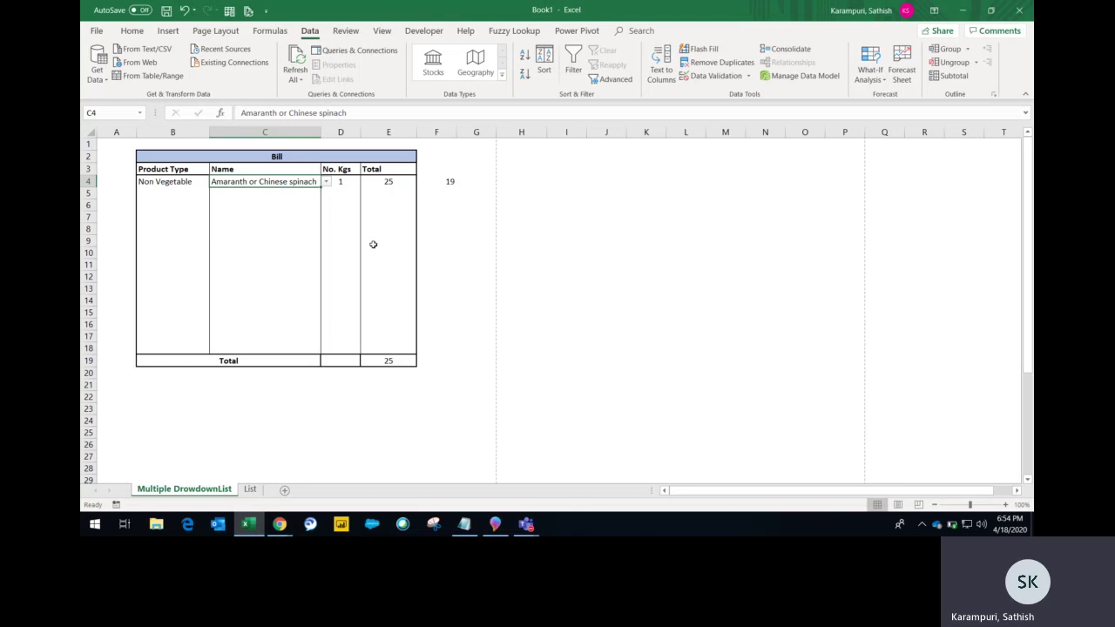
Step: Delete the trailing +1 from C4's validation list source and confirm the list ends at Cucumber
click(710, 76)
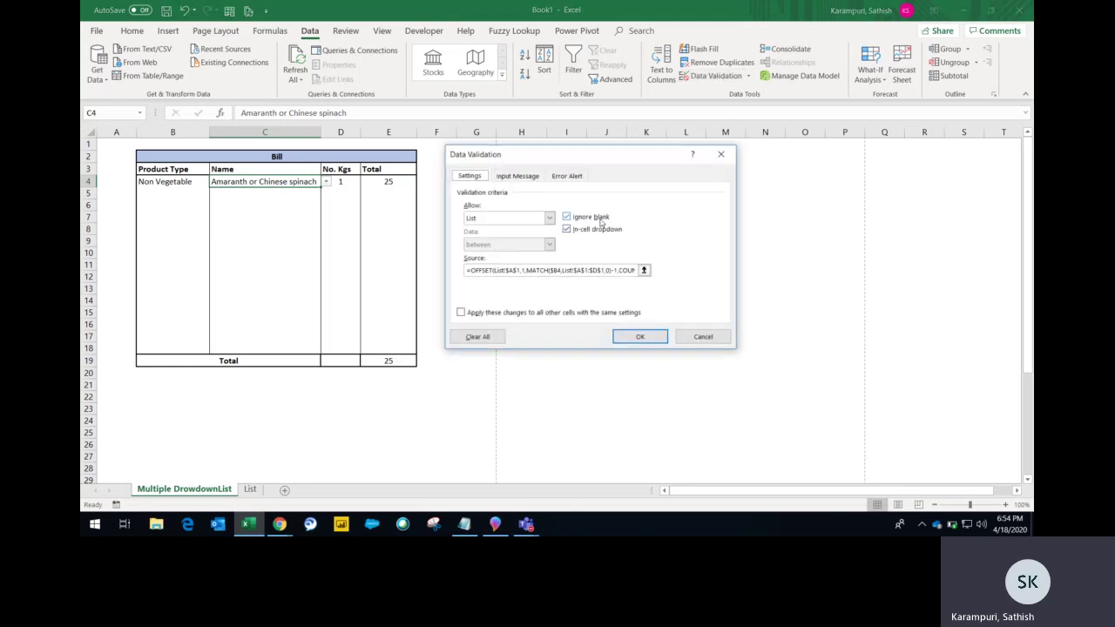
click(612, 272)
key(ctrl+Page_Down)
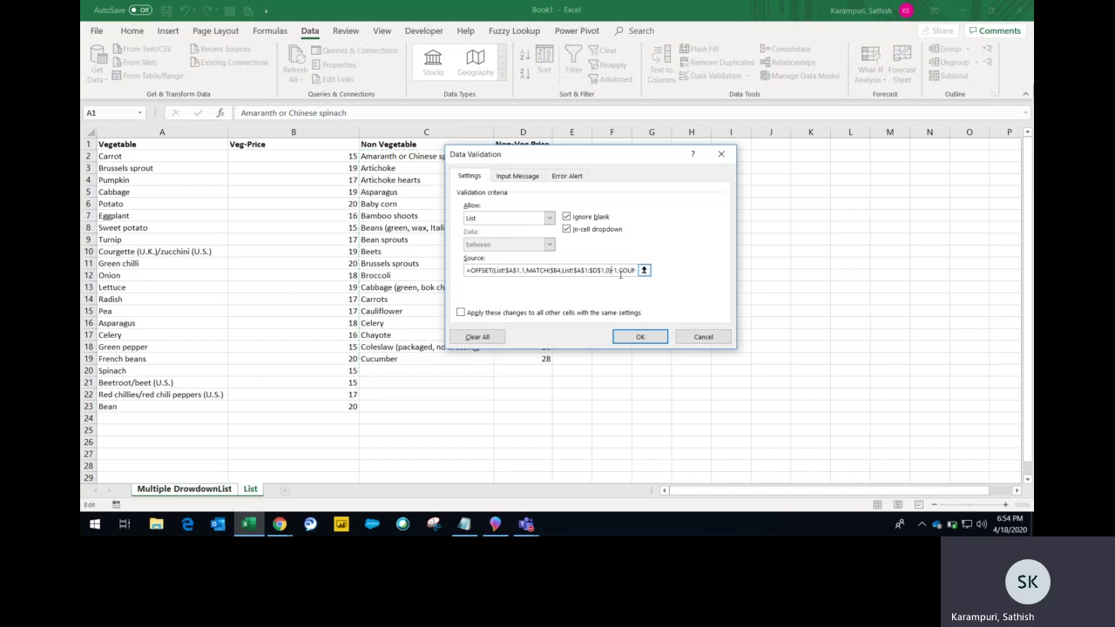
key(Right)
key(Right)
key(Right)
key(Right)
key(Right)
key(Right)
key(Right)
key(Right)
key(Right)
key(Right)
key(Right)
key(Right)
key(Right)
key(Right)
key(Right)
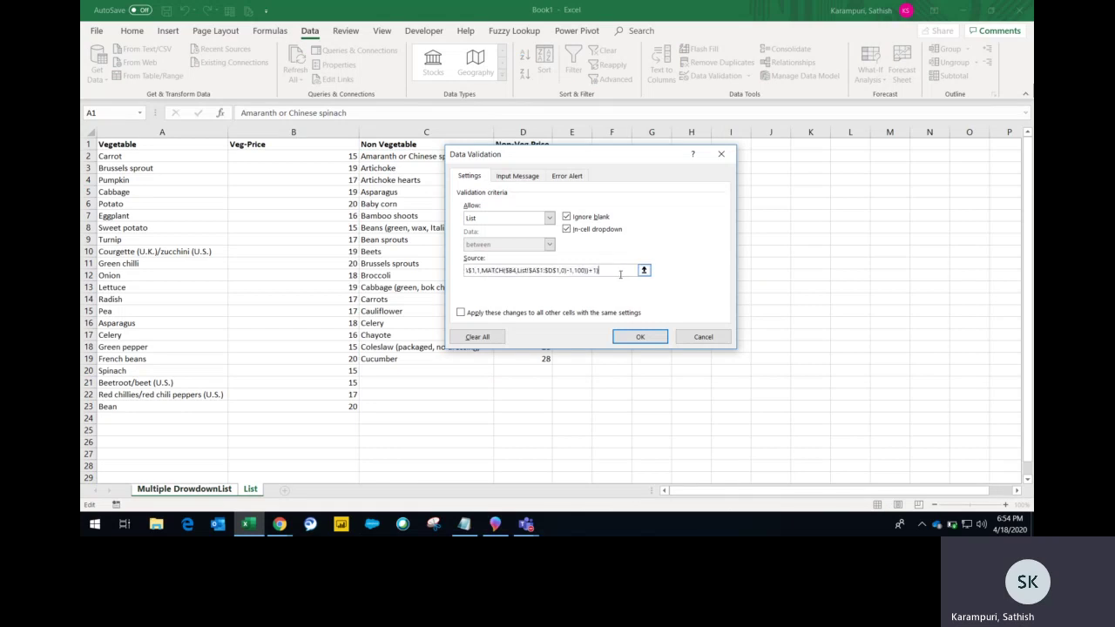
key(BackSpace)
key(BackSpace)
key(BackSpace)
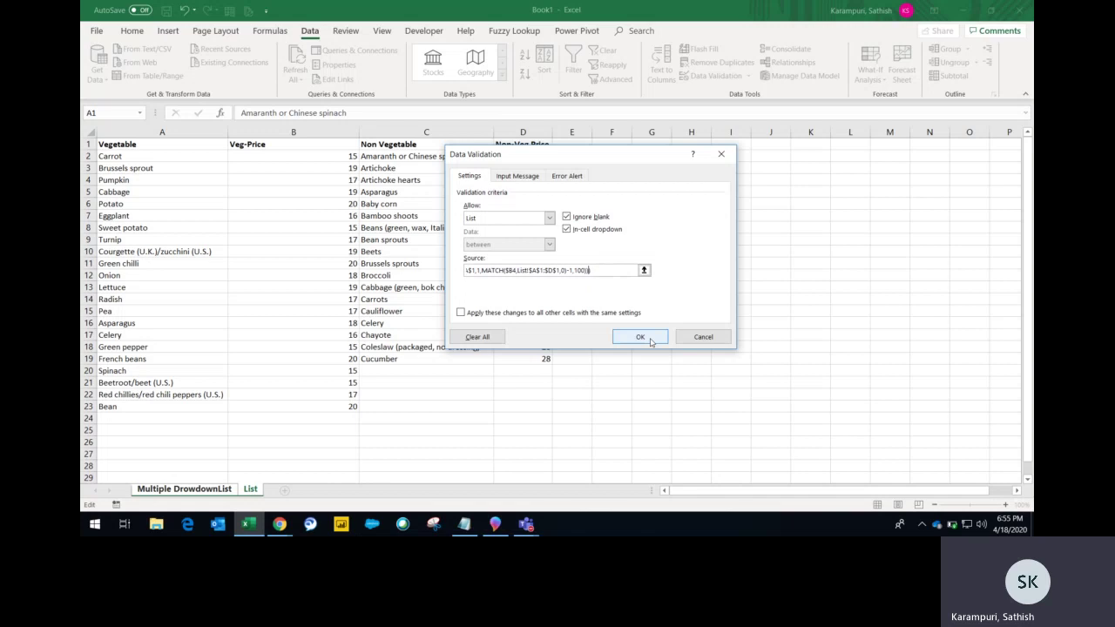
click(640, 337)
key(alt+Down)
key(Down)
key(Down)
key(Down)
key(Down)
key(Down)
Step: Review the non-vegetable names on the List sheet down to Cucumber, then return to the bill
key(Escape)
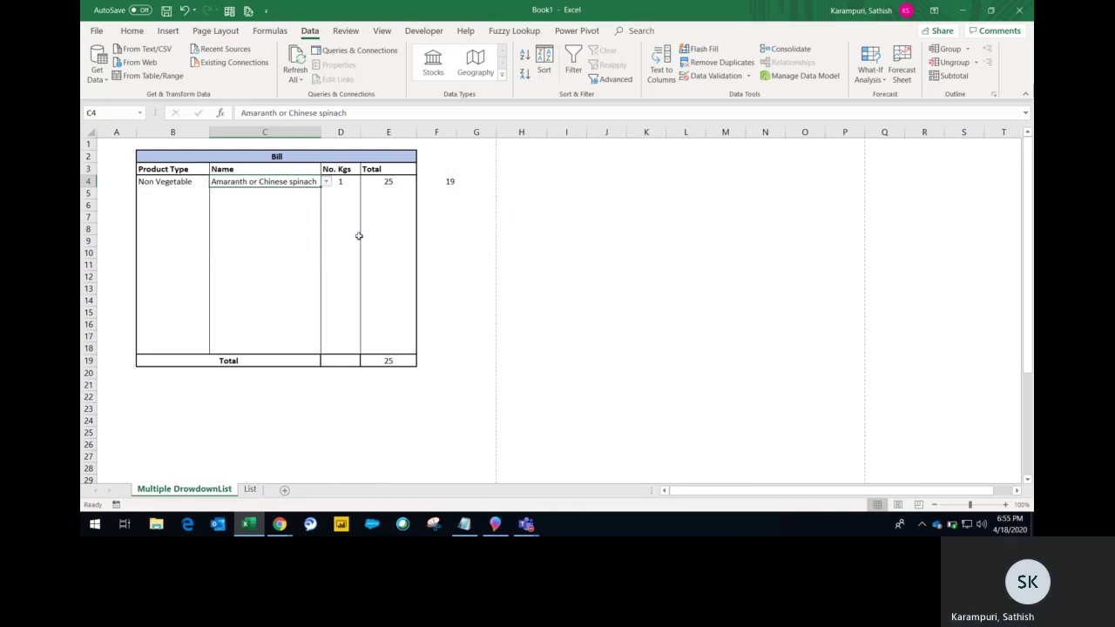
key(ctrl+Page_Down)
key(Right)
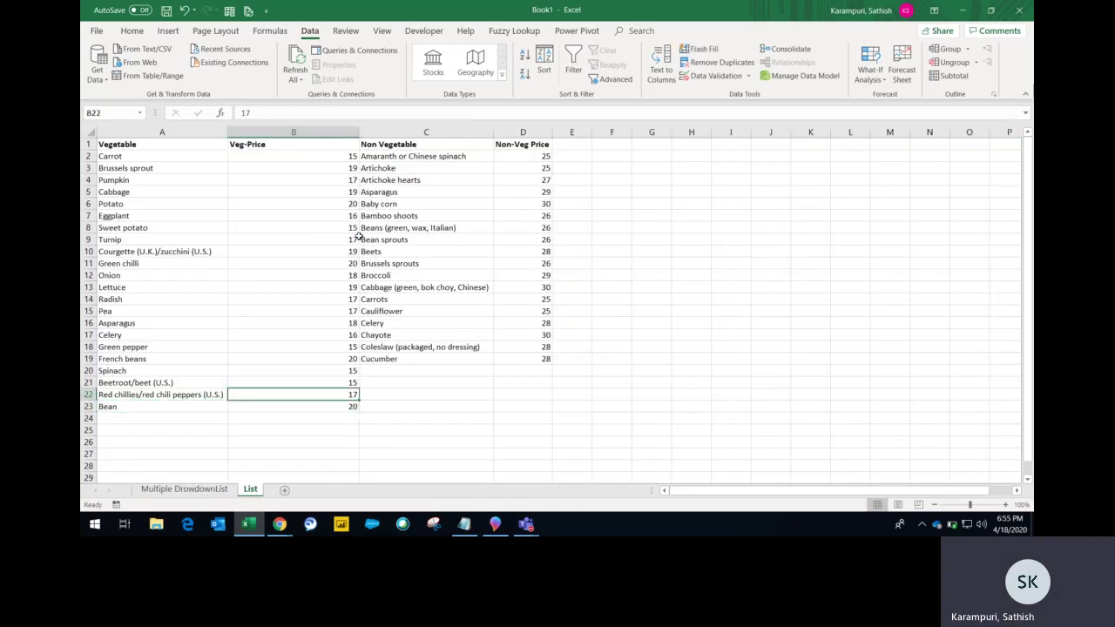
key(Up)
key(Right)
key(Up)
key(Up)
key(Up)
key(ctrl+Page_Up)
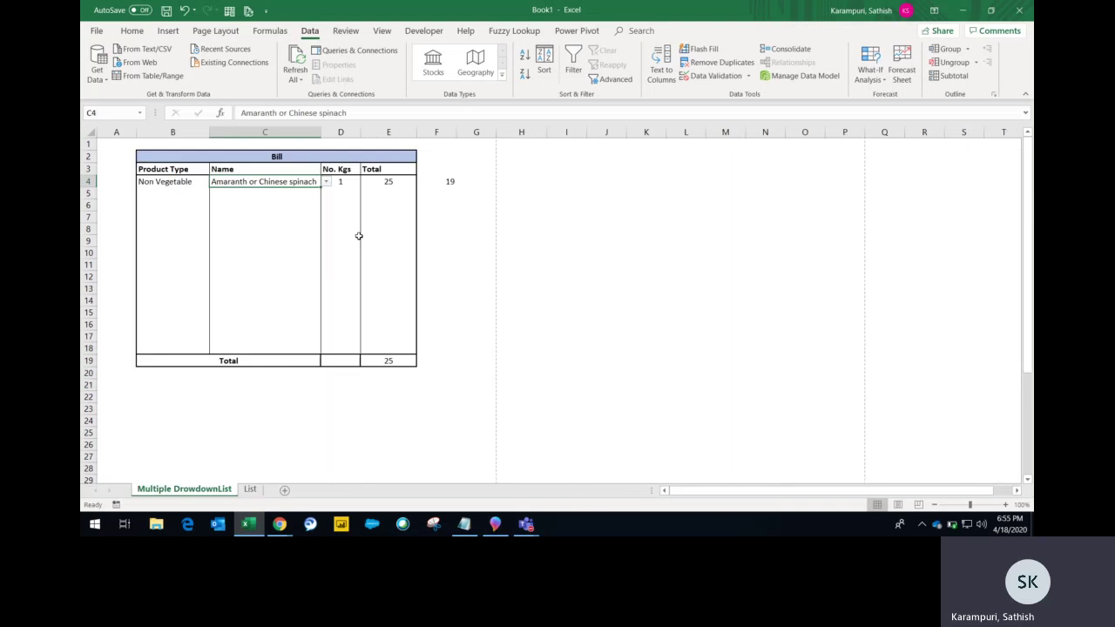
Step: Copy C4's dropdown validation into C5:C18 with Paste Special > Validation
key(ctrl+c)
key(Down)
key(shift+Down)
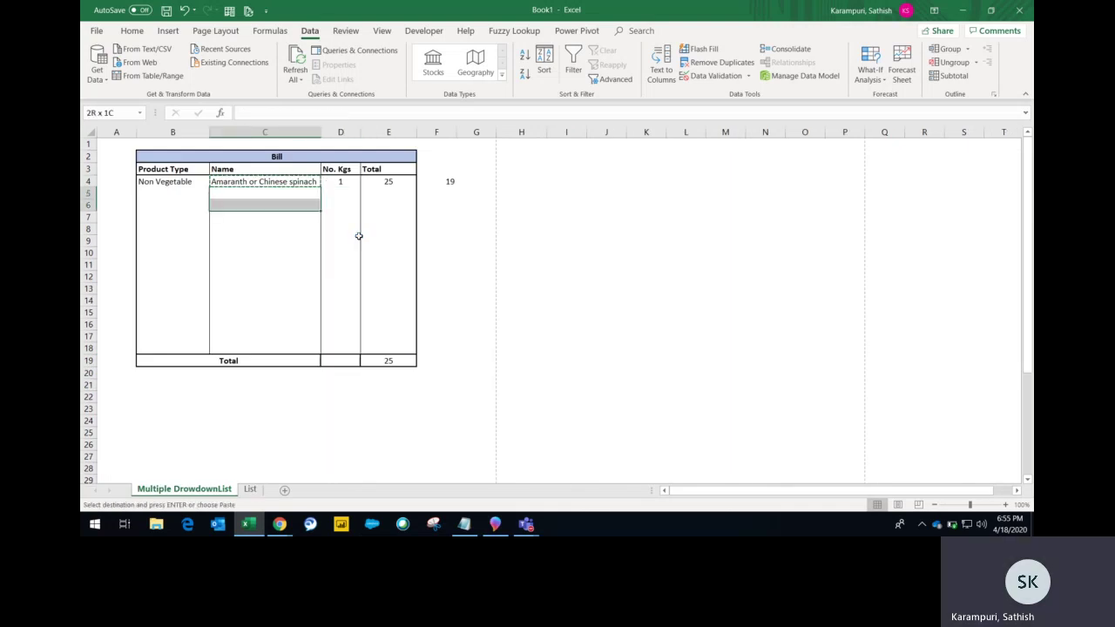
key(shift+Down)
key(shift+Down)
key(shift+Down)
key(shift+Down)
key(shift+Down)
key(shift+Down)
key(ctrl+alt+v)
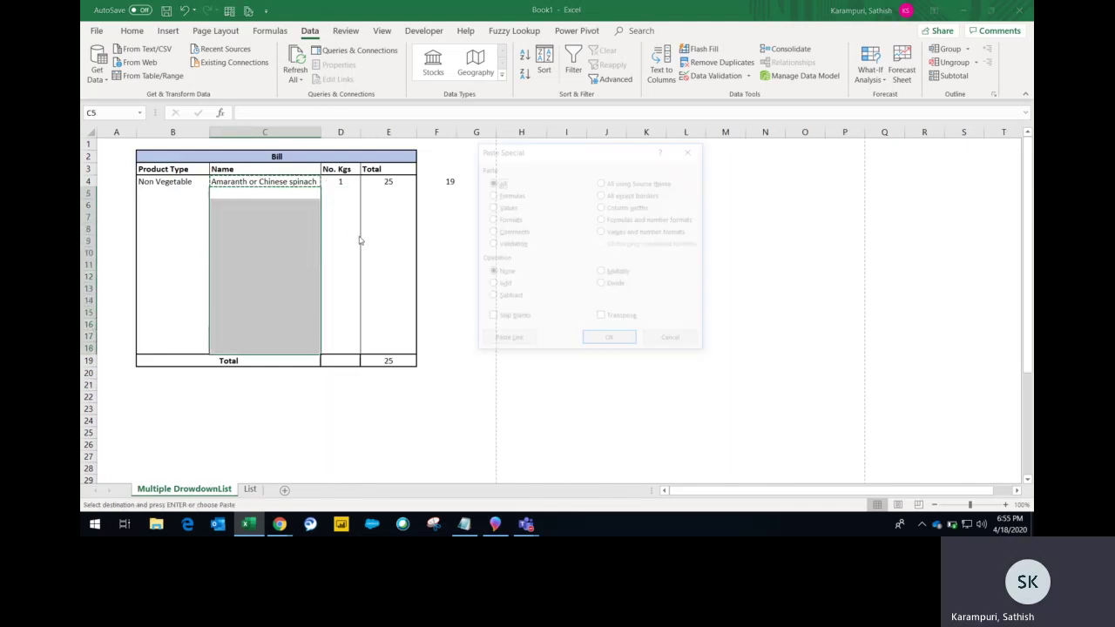
click(527, 246)
click(614, 342)
Step: Look through B5's product type dropdown choices without changing it
key(Left)
key(alt+Down)
key(Escape)
key(Up)
key(Down)
key(alt+Down)
key(Escape)
Step: Set D4's quantity to 2 kg
key(Up)
key(Right)
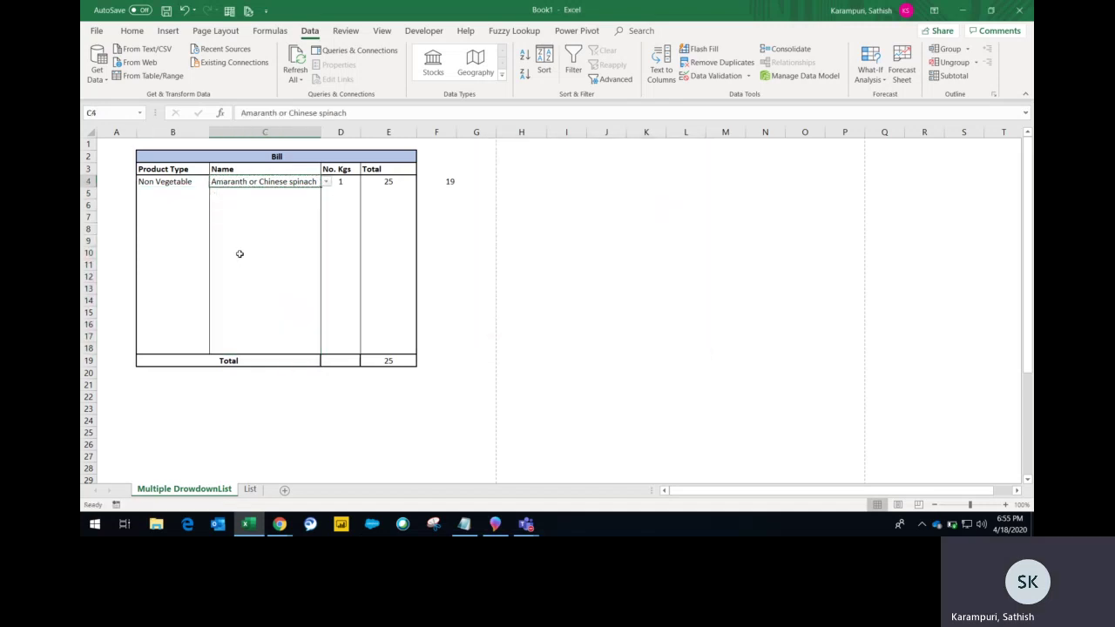
key(Right)
key(alt+Down)
key(Down)
key(Down)
key(Up)
key(Return)
Step: Fill row 5 with Vegetable, Carrot and 1 kg
key(Left)
key(Left)
key(Down)
key(alt+Down)
key(Return)
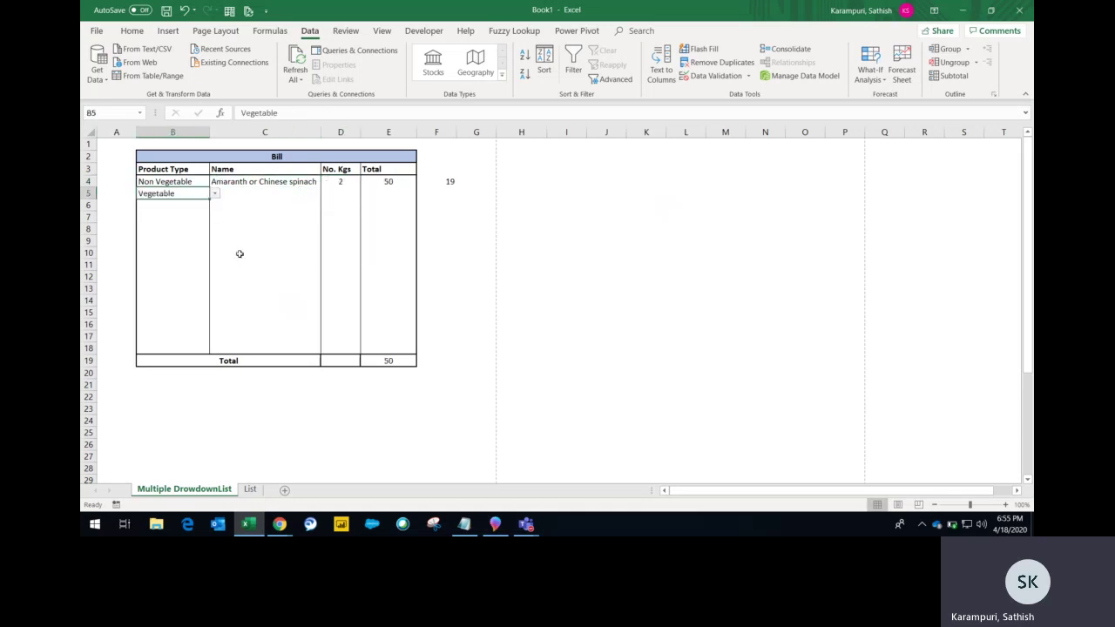
key(Right)
key(alt+Down)
key(Up)
key(Up)
key(Up)
key(Up)
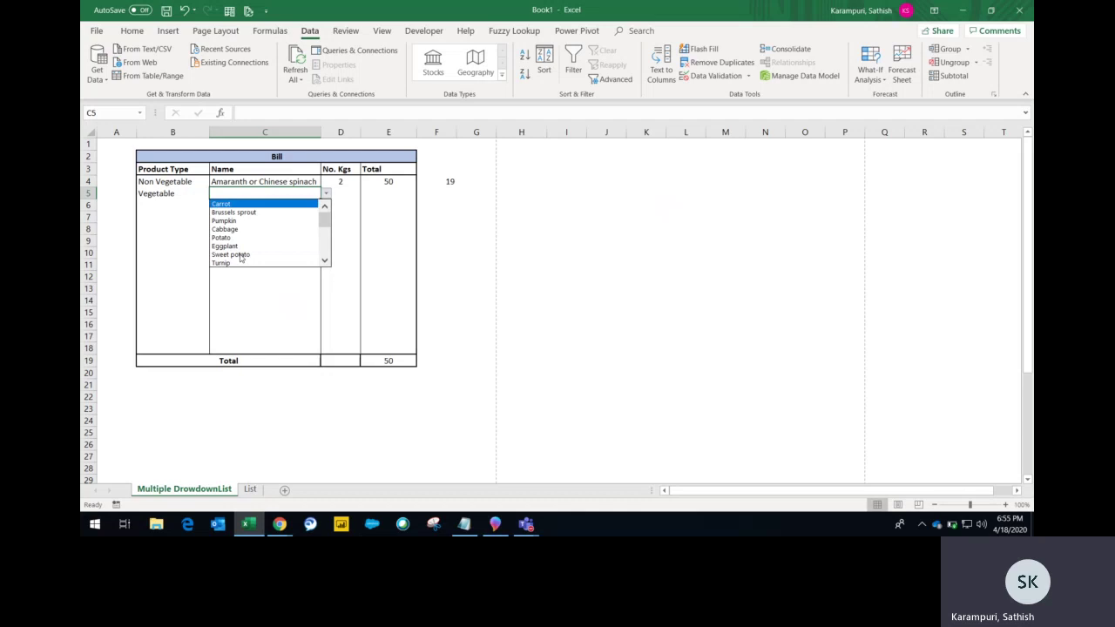
key(Return)
key(Right)
key(alt+Down)
key(Down)
key(Return)
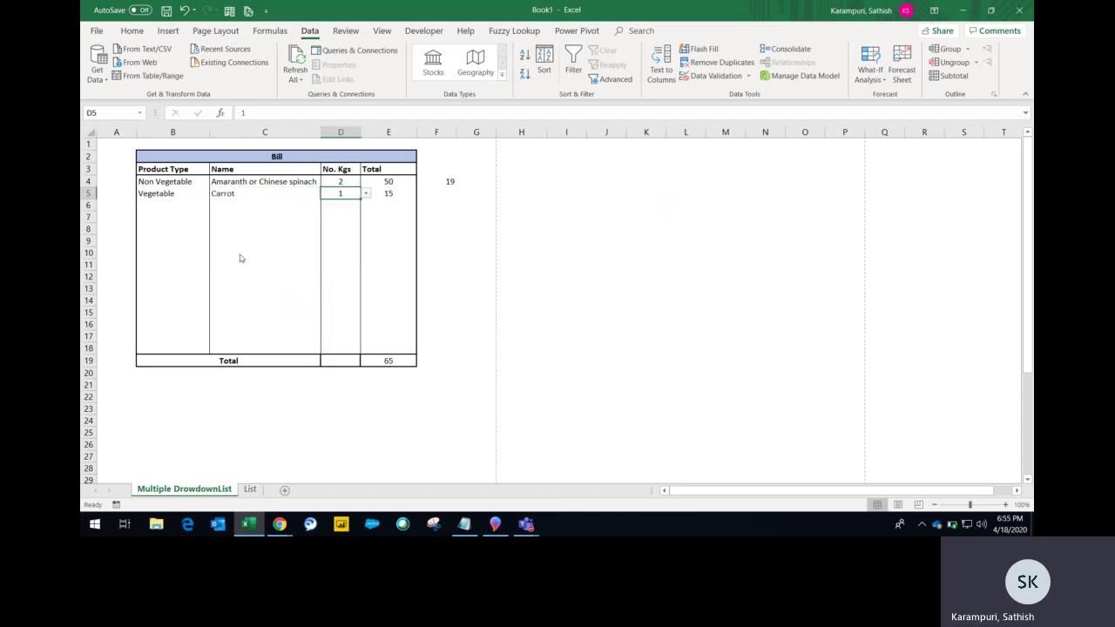
Step: Check the row total in E5 and the grand total in E19, then select the Bill title and header rows
key(Right)
key(ctrl+Down)
key(ctrl+Up)
key(ctrl+Left)
key(Up)
key(Up)
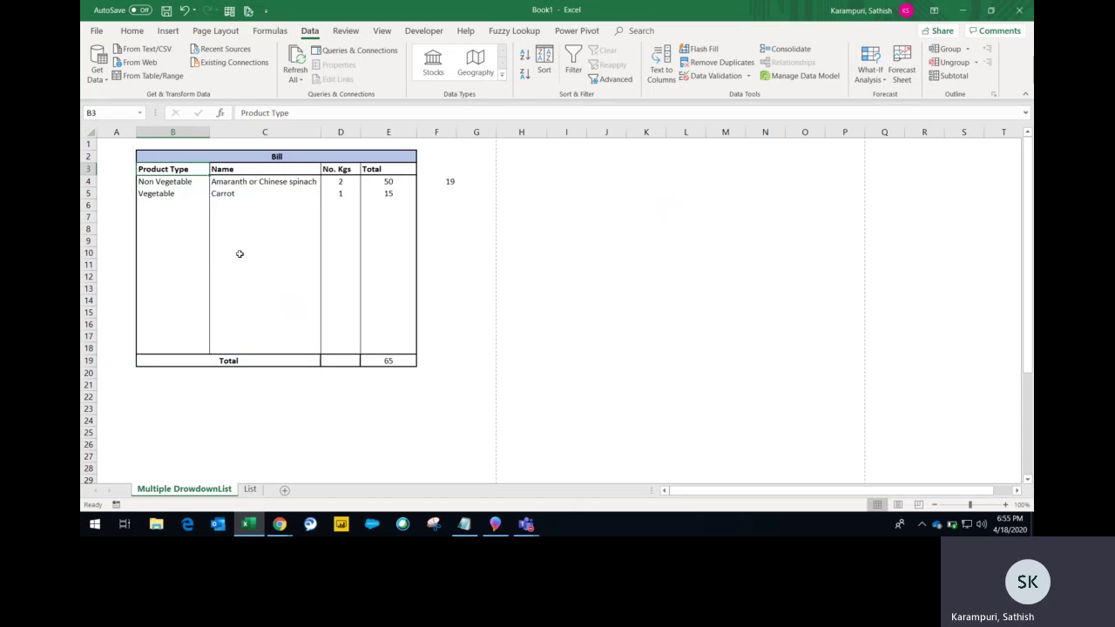
Step: Clear the stray 19 from cell F4
key(Up)
key(ctrl+shift+Right)
key(ctrl+shift+Left)
key(shift+Down)
key(shift+Down)
key(Right)
key(Down)
key(Delete)
key(Left)
key(Up)
key(Up)
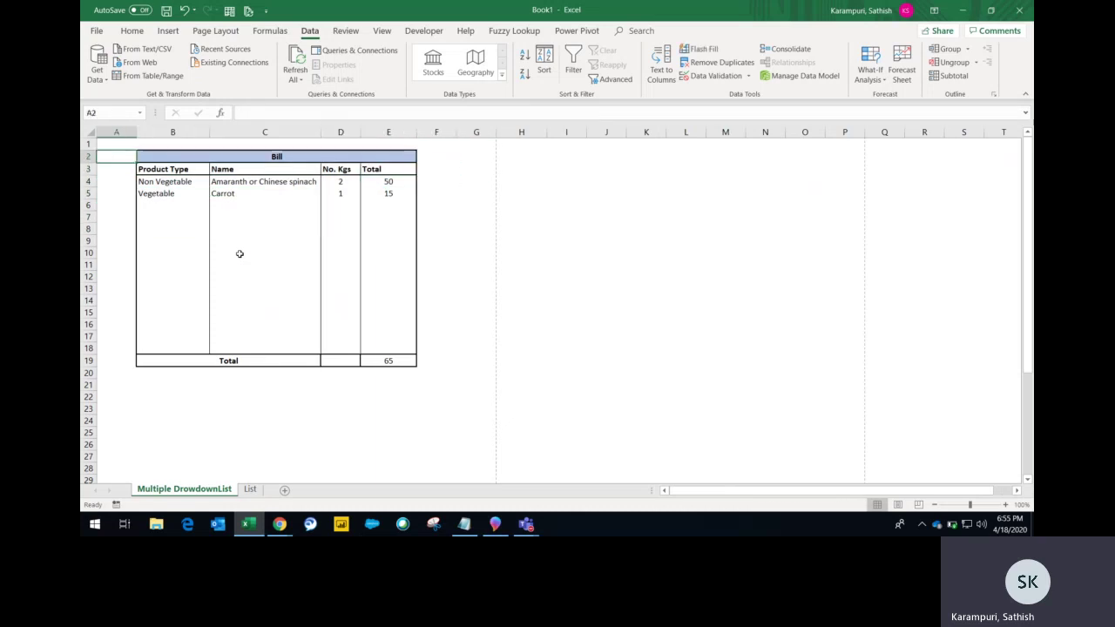
key(shift+Down)
key(shift+Down)
key(shift+Down)
key(shift+Down)
key(shift+Down)
key(shift+Down)
key(shift+Down)
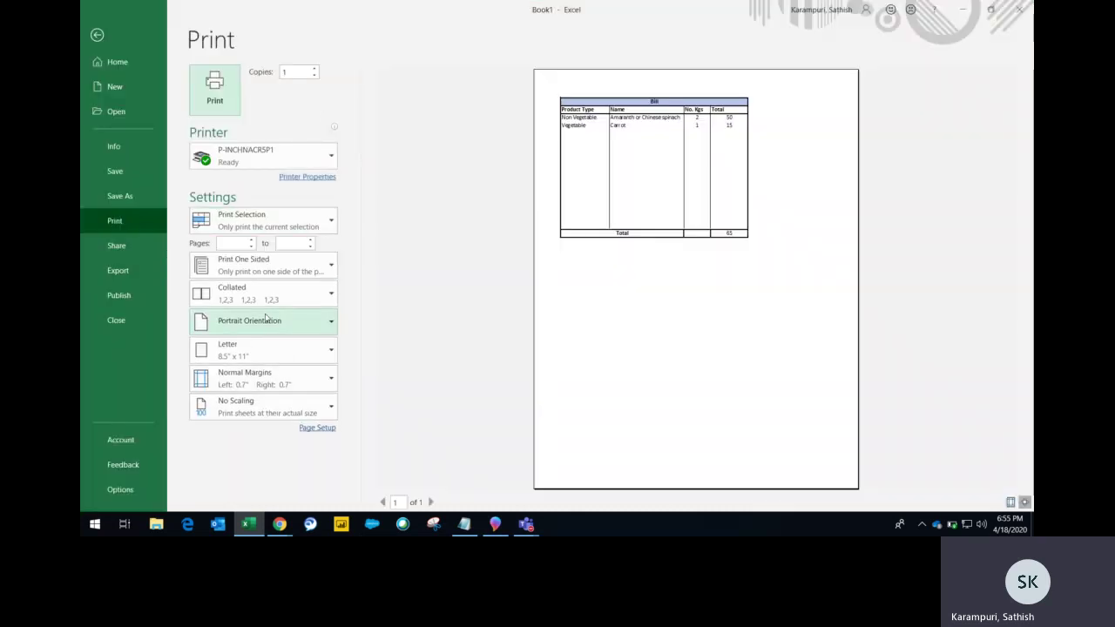
click(282, 219)
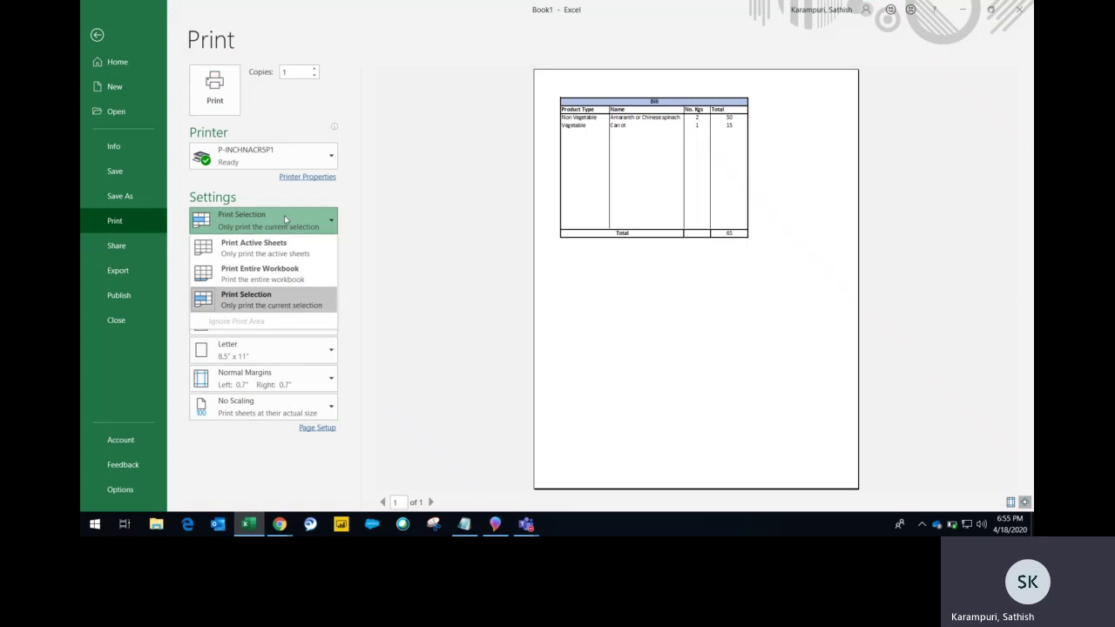
click(242, 305)
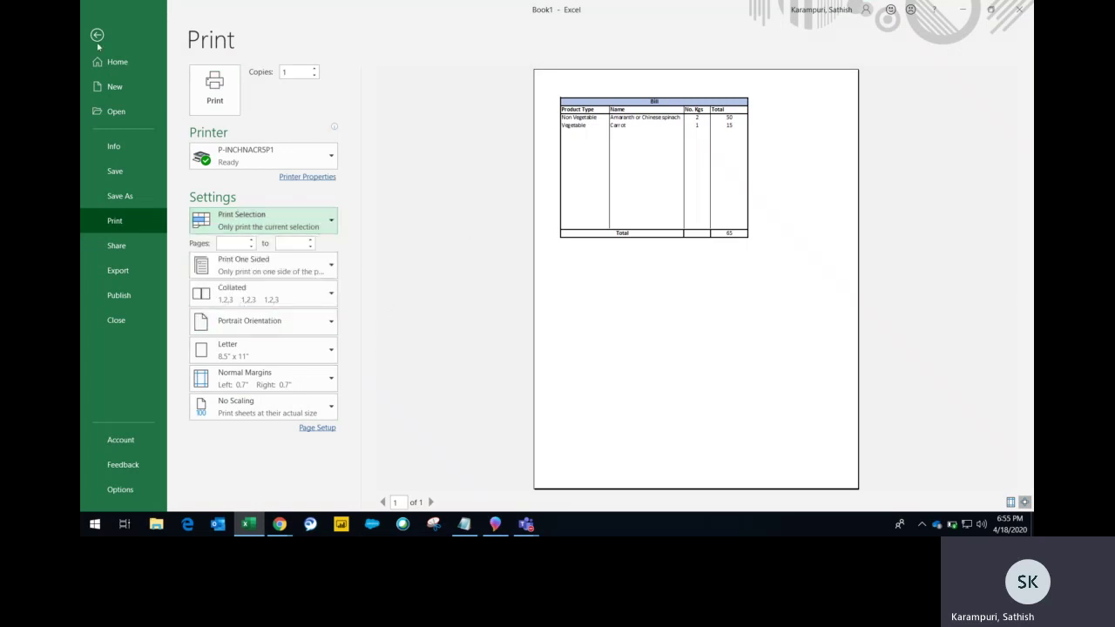
click(97, 36)
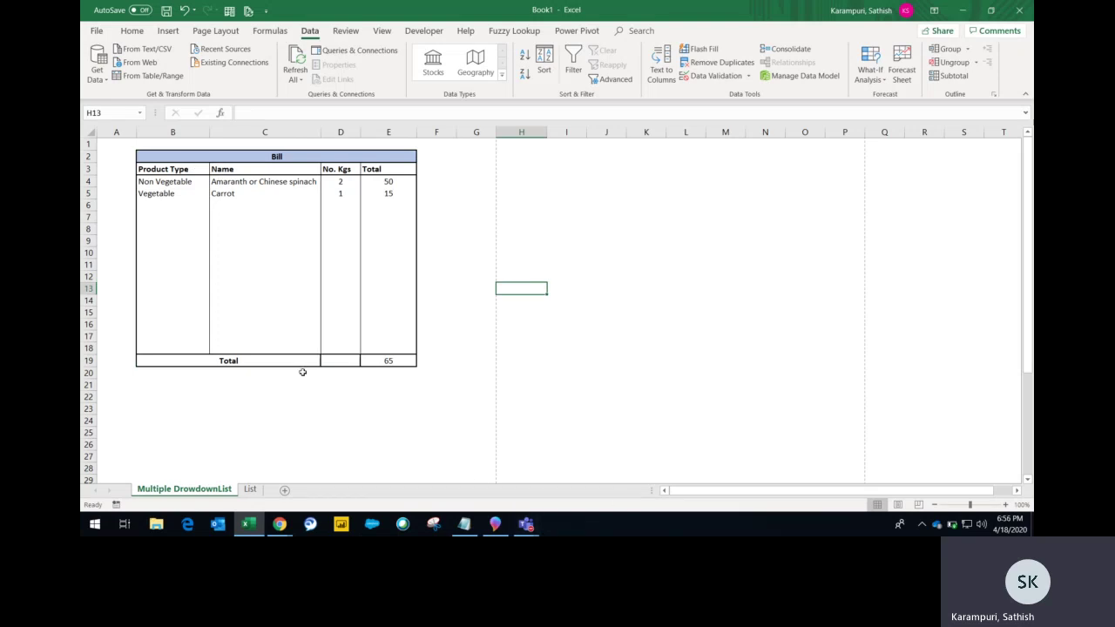
Step: Select B4:C6, then show the Teams call's mini window from the taskbar
click(164, 180)
drag(224, 204, 301, 207)
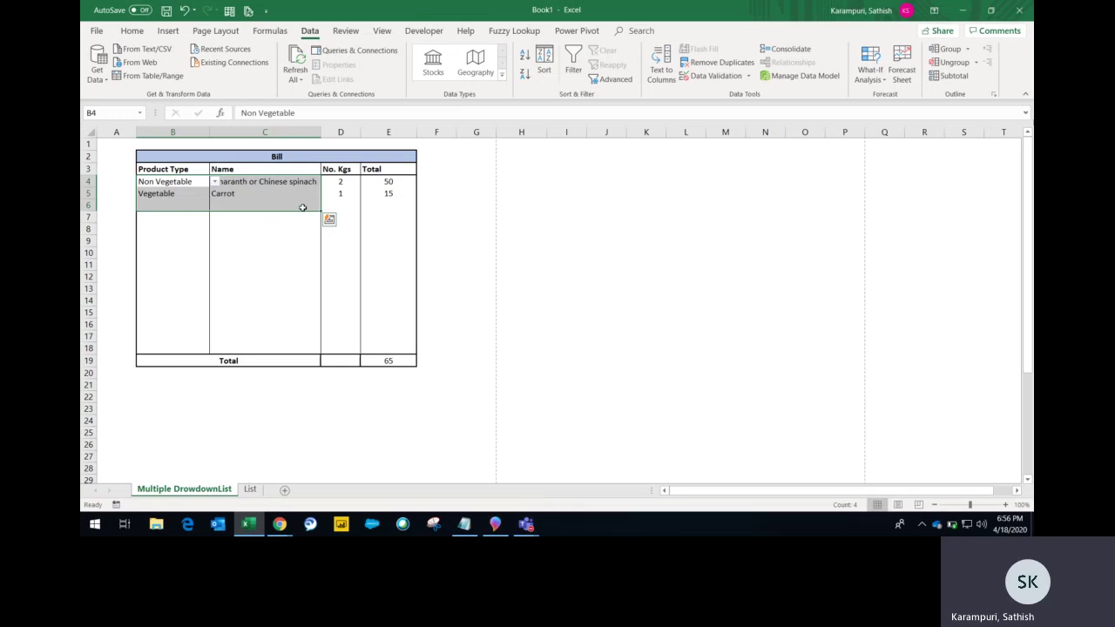
click(526, 524)
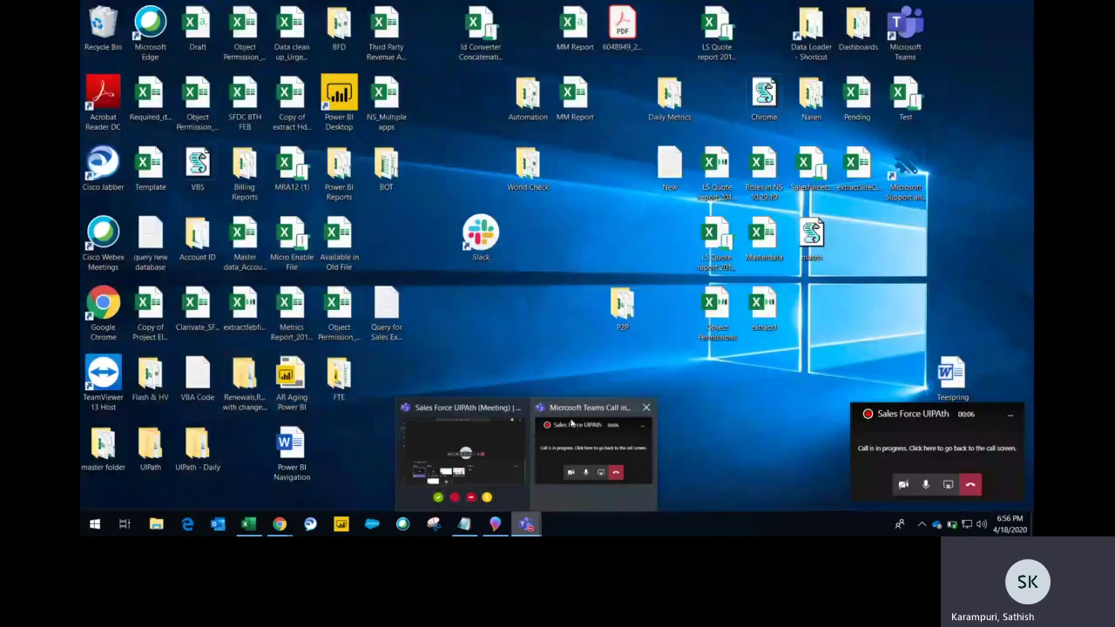
click(573, 425)
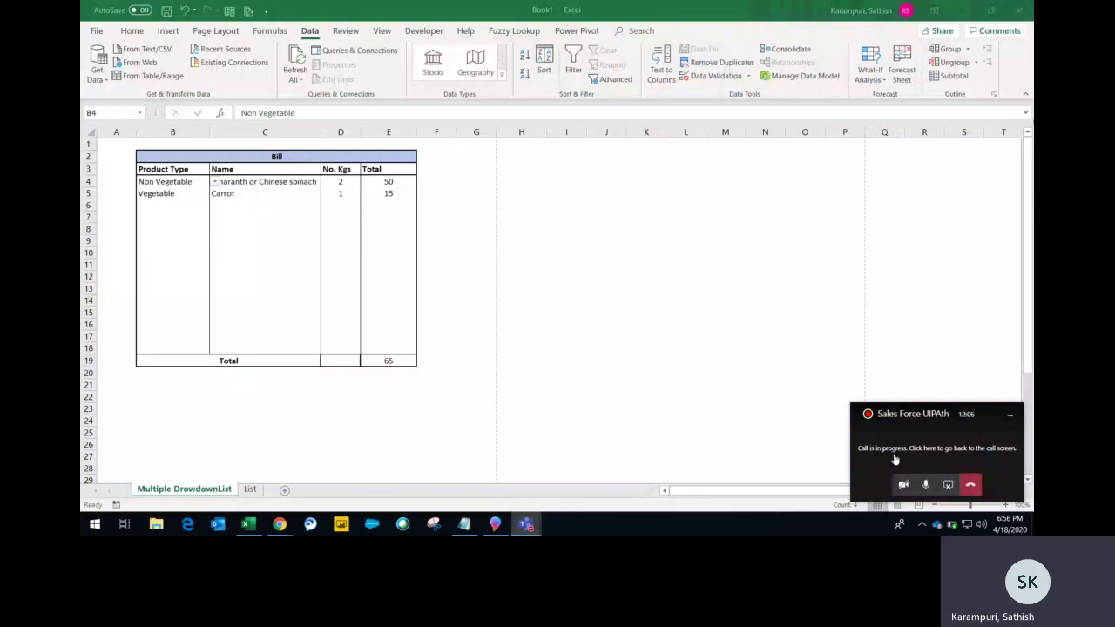